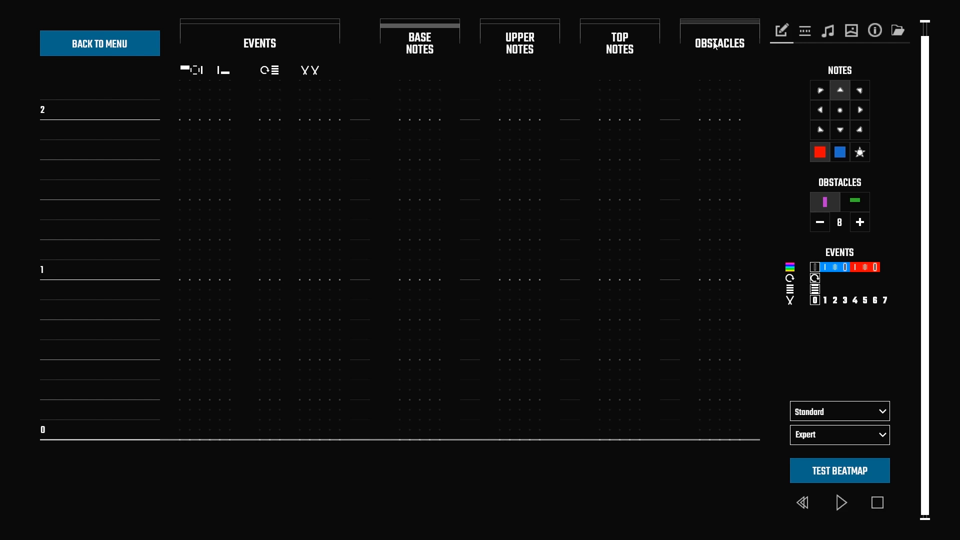
# Import song.ogg from the Jaroslav Beck - Beat Saber (Built in) folder as the beatmap's audio
pyautogui.click(898, 31)
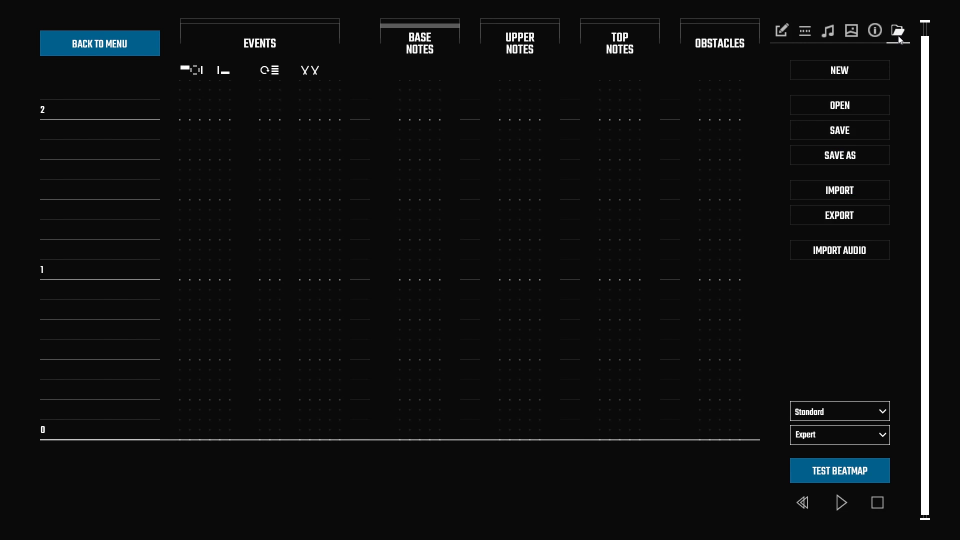
pyautogui.click(873, 251)
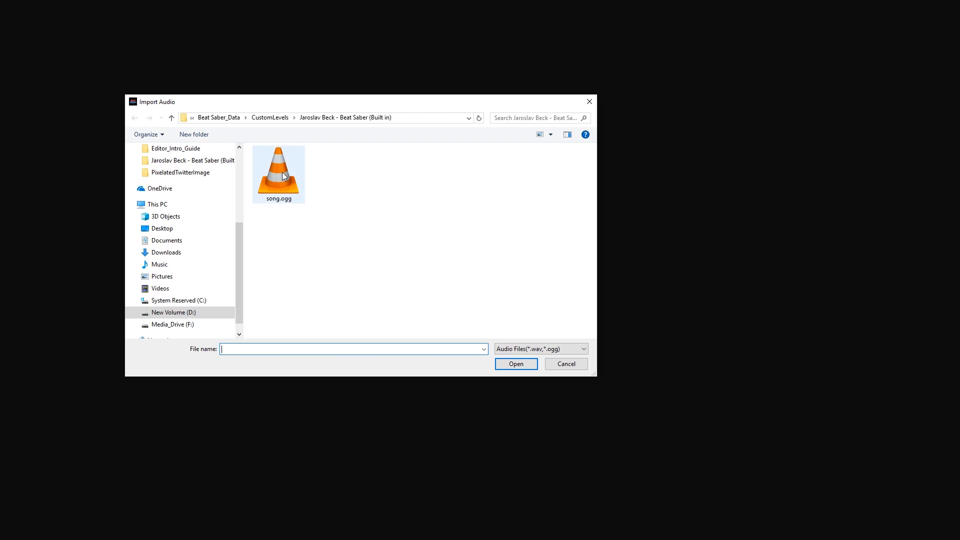
pyautogui.doubleClick(282, 172)
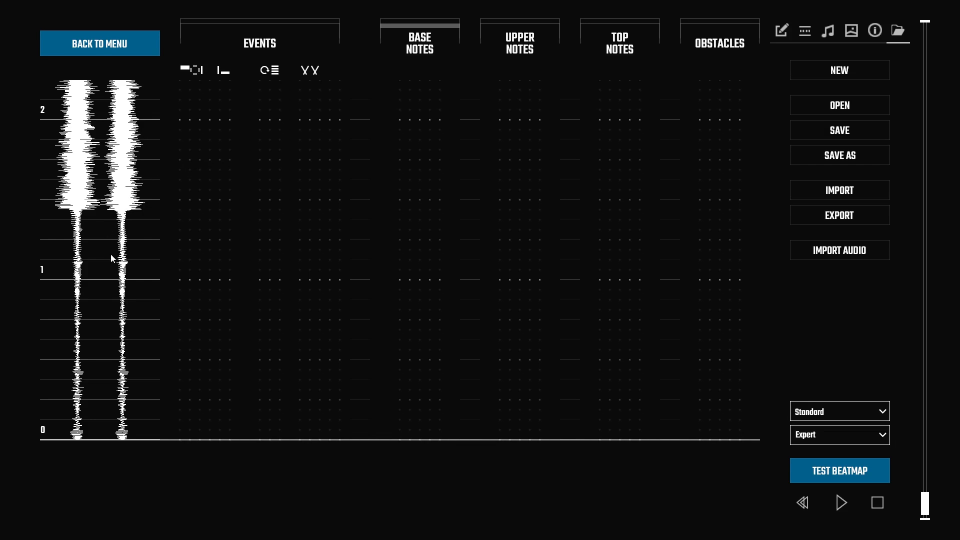
# Play the opening of the imported song and return the timeline to beat 0
pyautogui.press('space')
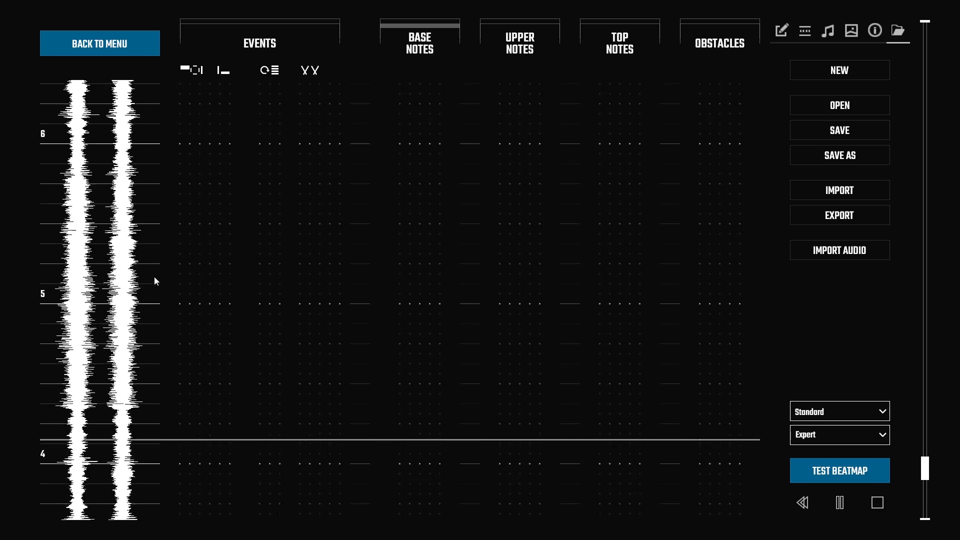
pyautogui.press('space')
pyautogui.scroll(-15, 280, 344)
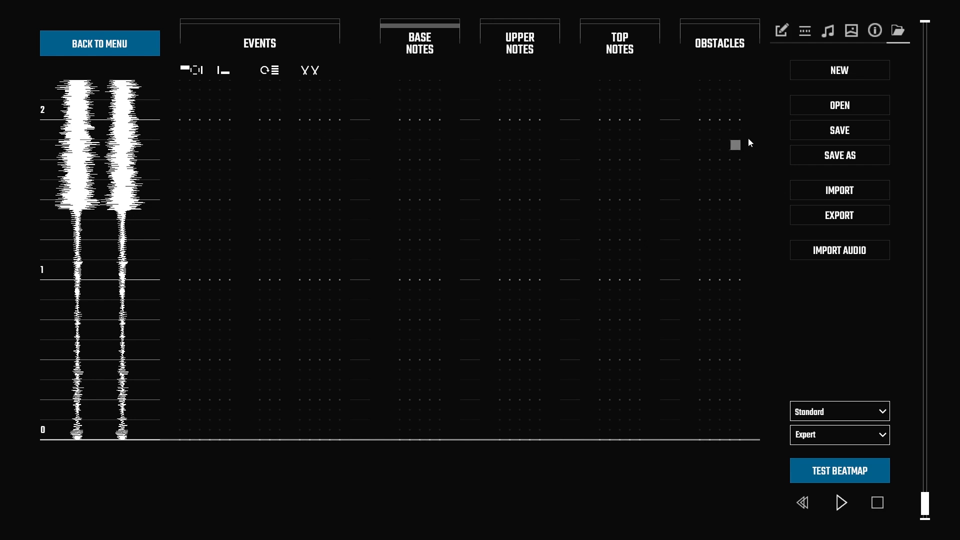
# Set the song's BPM to 166
pyautogui.click(829, 32)
pyautogui.click(850, 90)
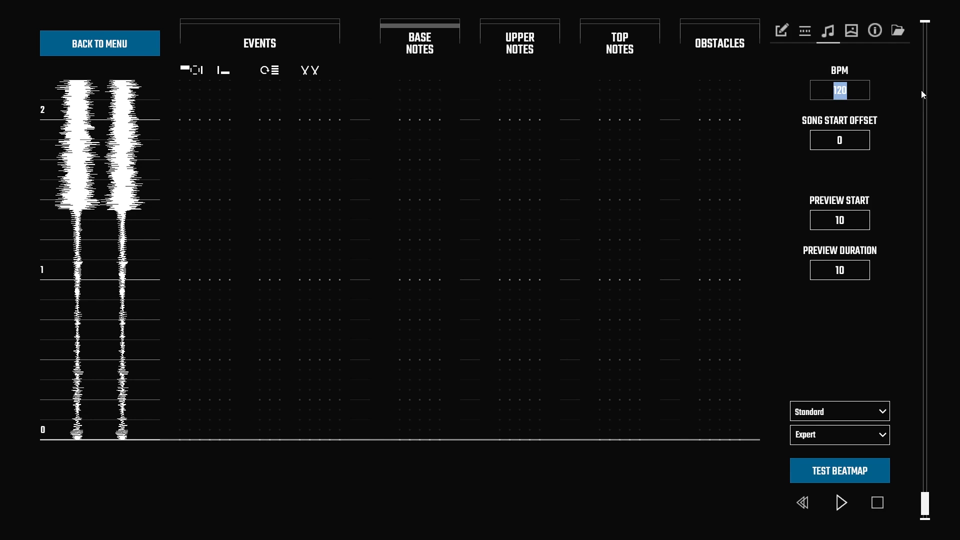
pyautogui.write('166')
pyautogui.press('Return')
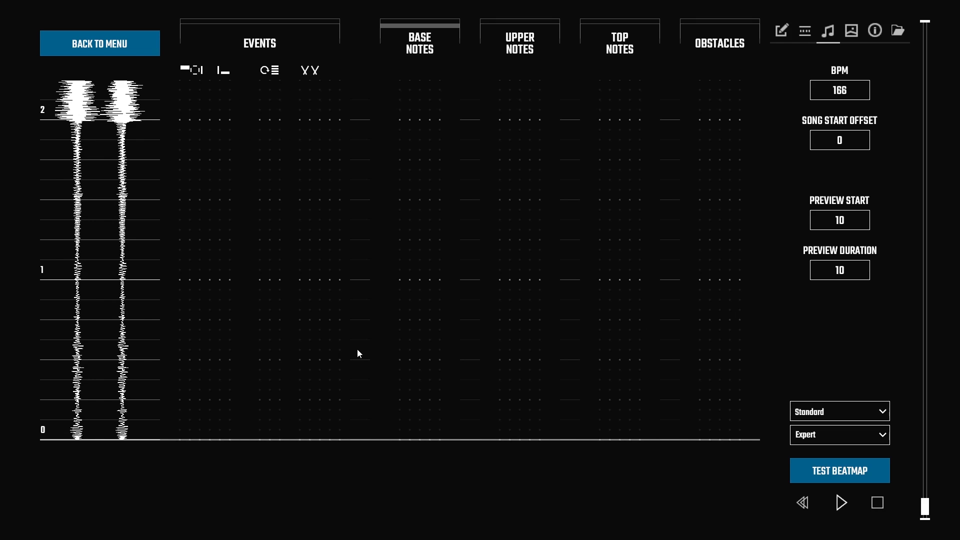
# Play short passages from beat 1 onward to check that the waveform lines up with the beat grid
pyautogui.scroll(4, 358, 353)
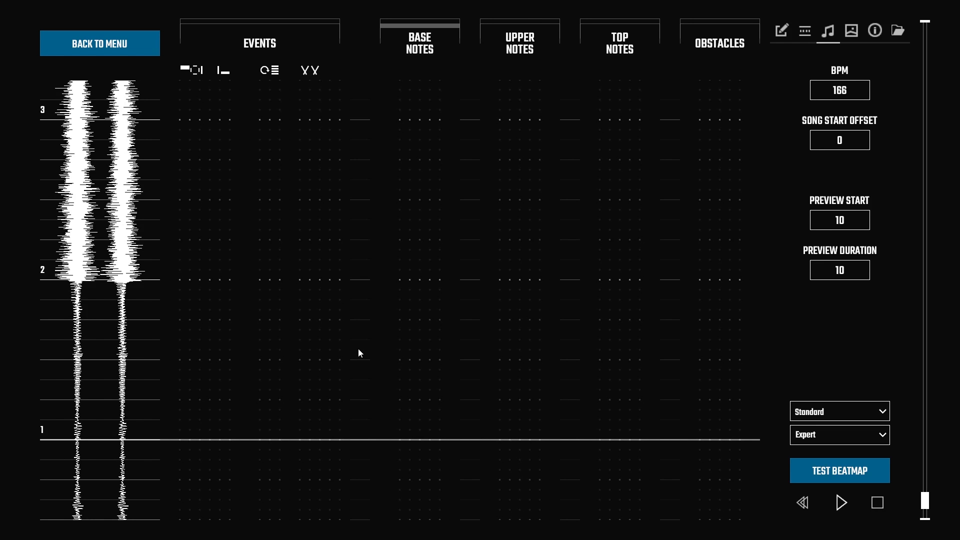
pyautogui.press('space')
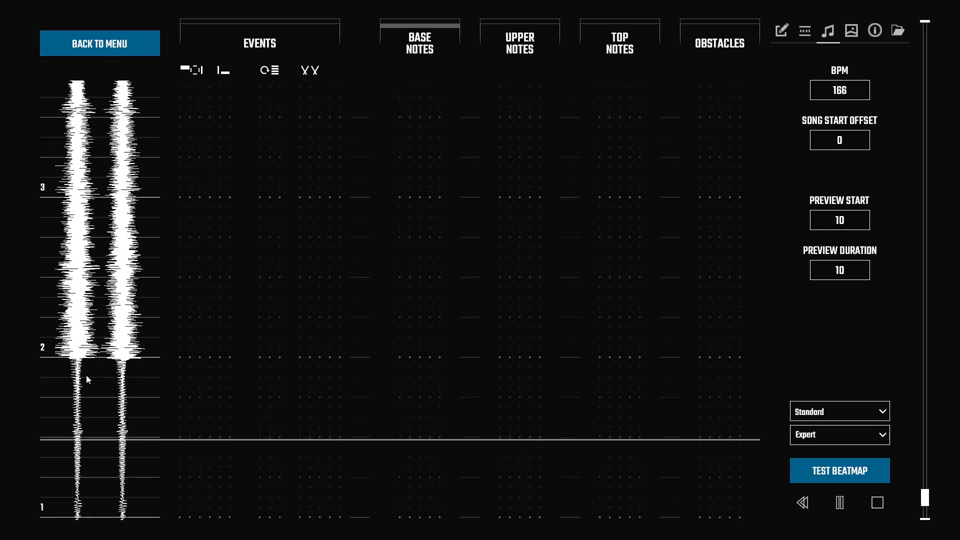
pyautogui.press('space')
pyautogui.scroll(-4, 143, 384)
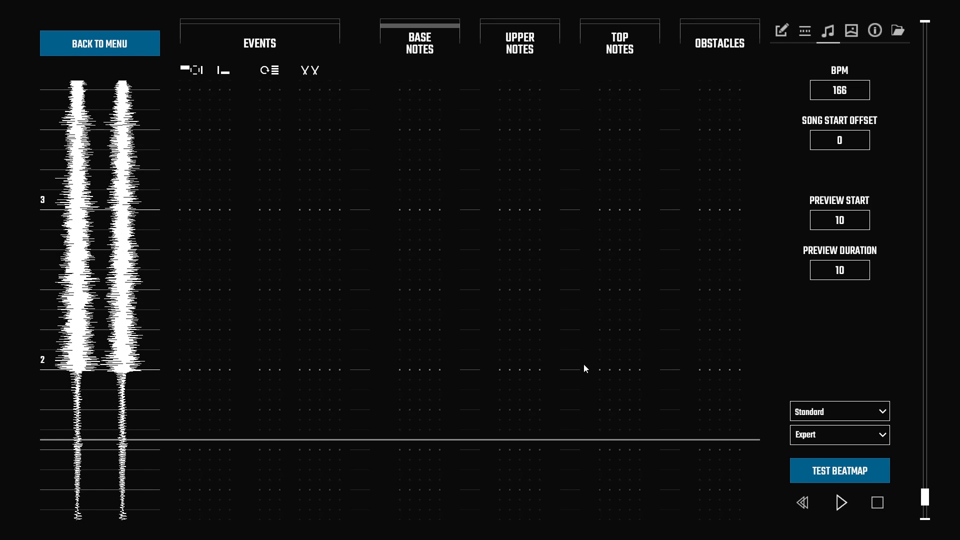
pyautogui.press('space')
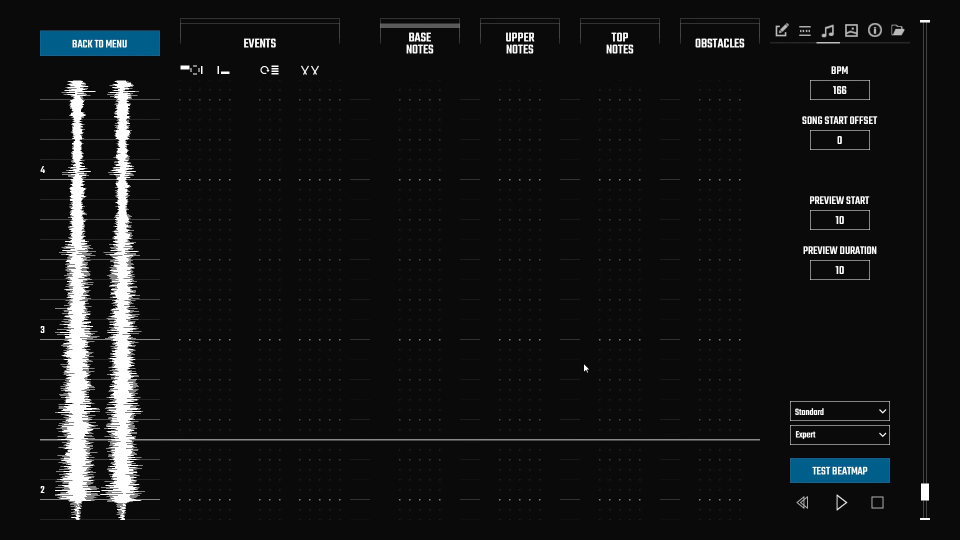
pyautogui.press('space')
# Try song start offsets of 100 and 500 milliseconds, and reset the offset to 0
pyautogui.click(855, 141)
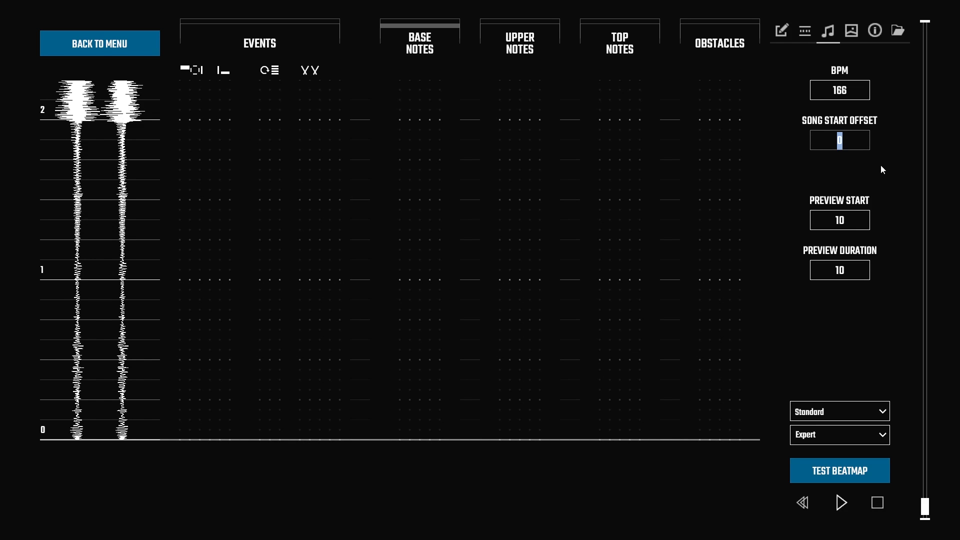
pyautogui.write('100')
pyautogui.press('Return')
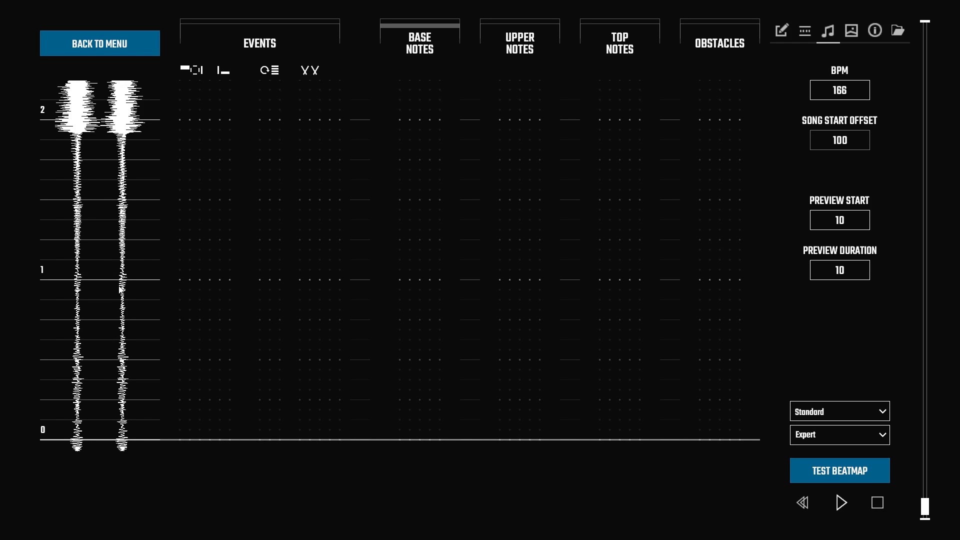
pyautogui.click(846, 142)
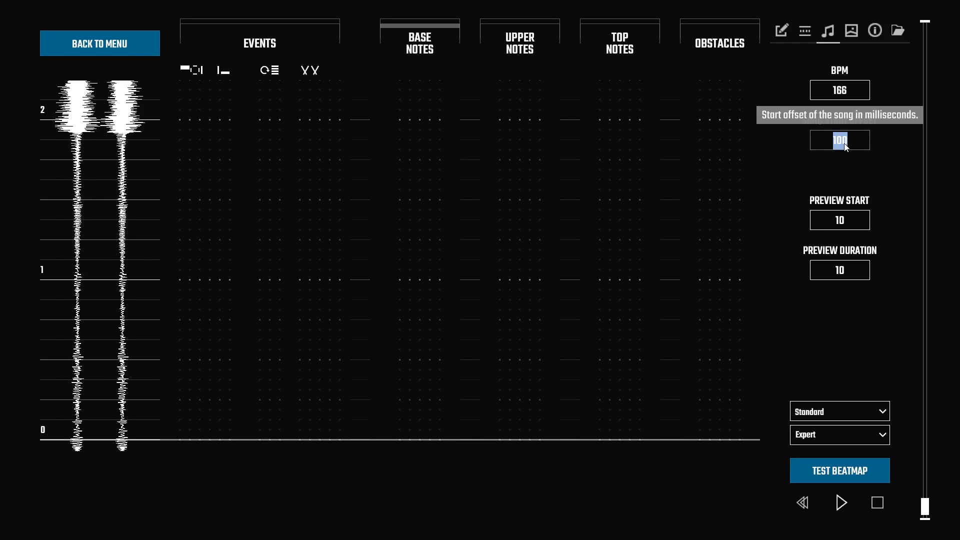
pyautogui.press('Return')
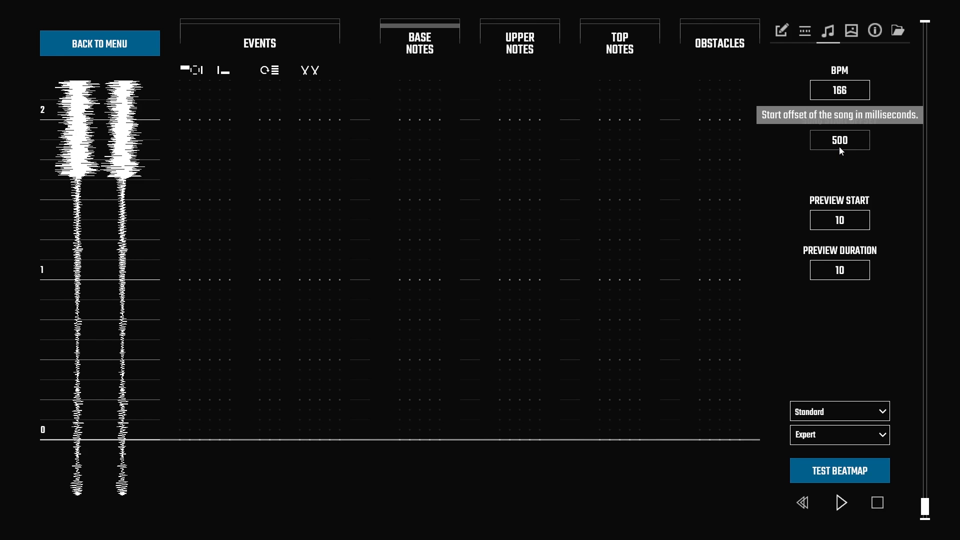
pyautogui.click(845, 142)
pyautogui.write('0')
pyautogui.press('Return')
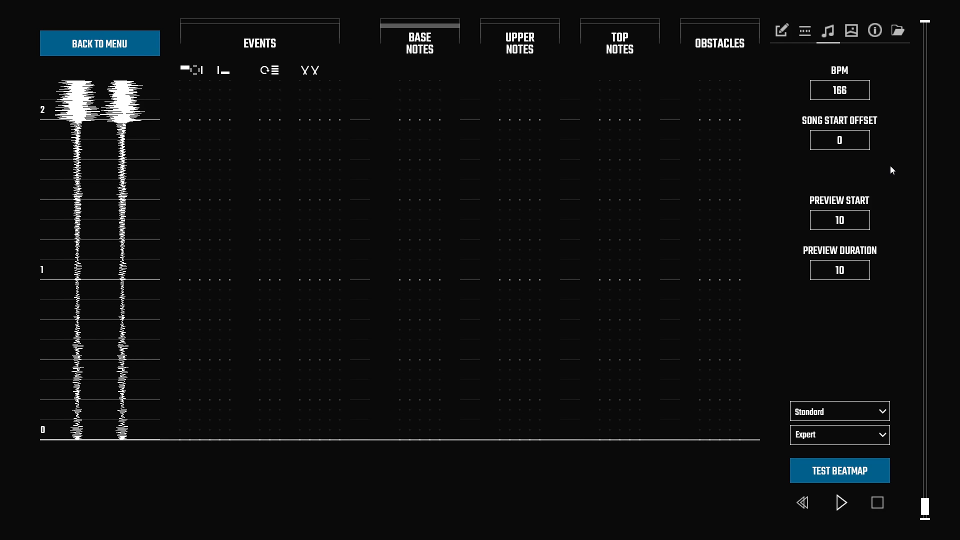
# Review the available beatmap types and difficulty levels without changing the selection
pyautogui.click(845, 409)
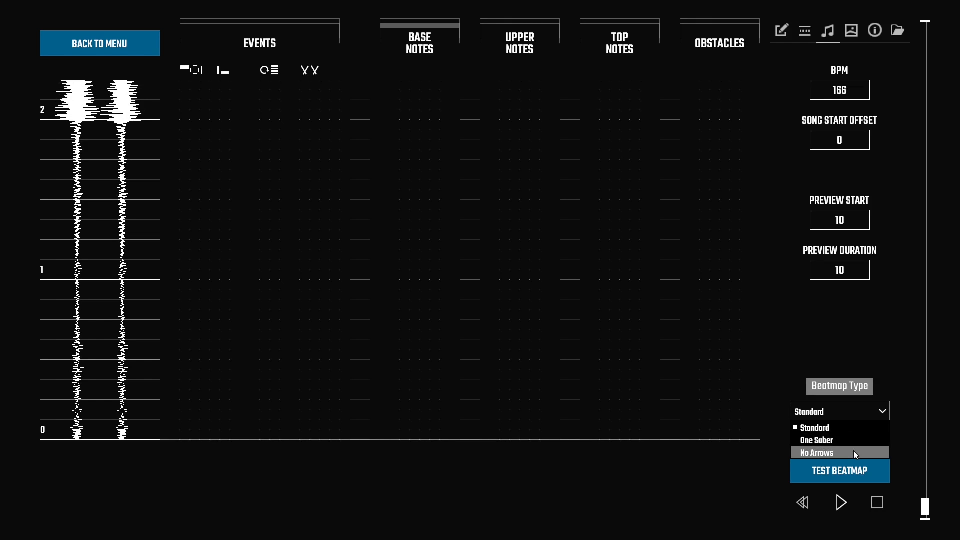
pyautogui.click(878, 414)
pyautogui.click(842, 433)
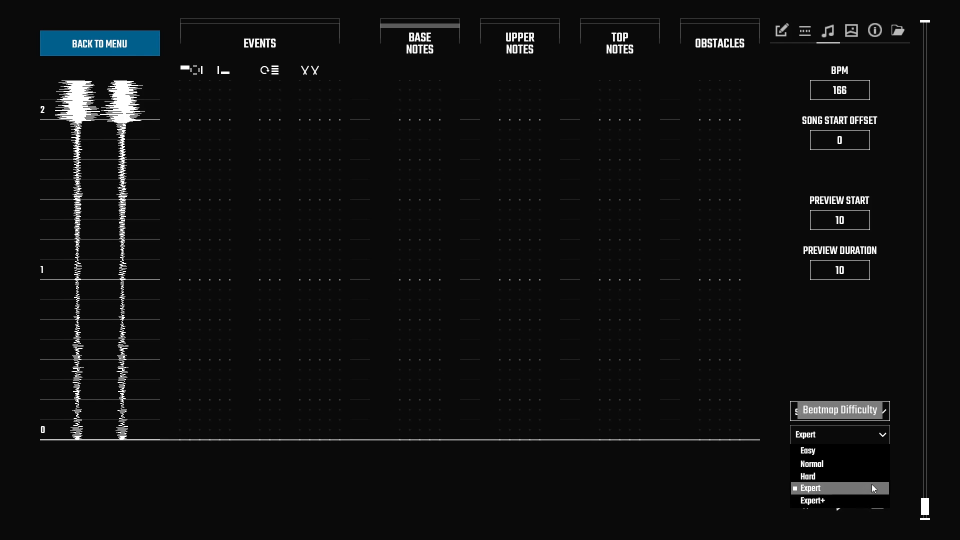
pyautogui.click(912, 408)
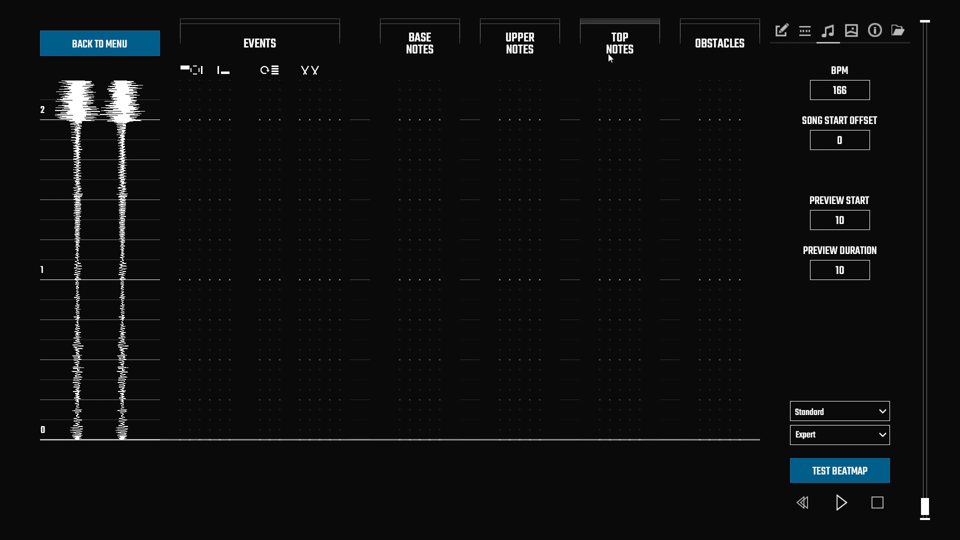
# Step through the opening beats and play the song from beat 1 to locate the first strong sound
pyautogui.scroll(3, 574, 276)
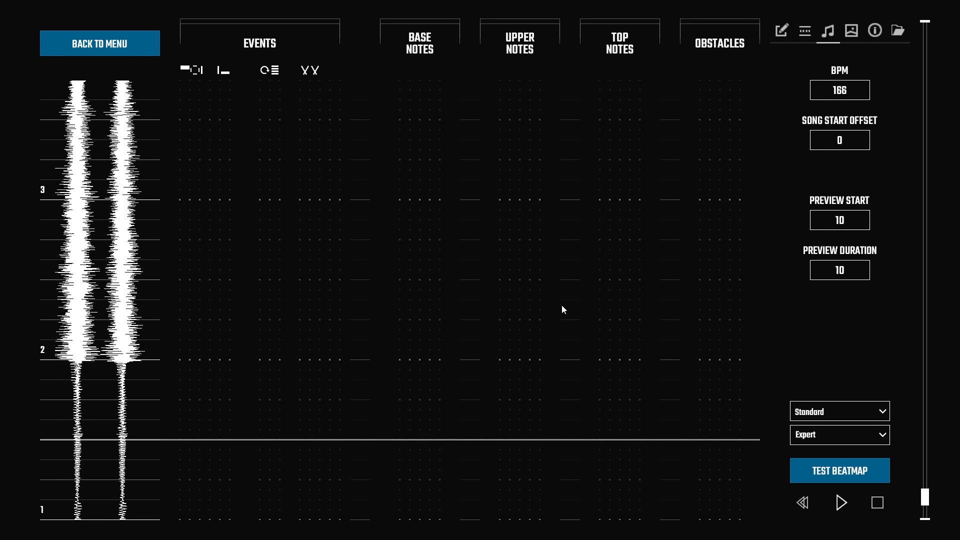
pyautogui.scroll(1, 465, 345)
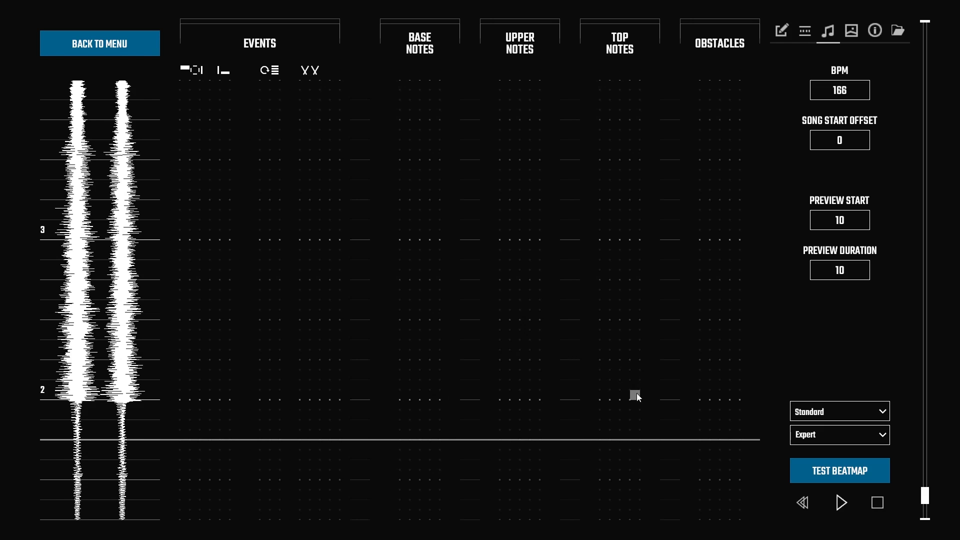
pyautogui.scroll(1, 594, 394)
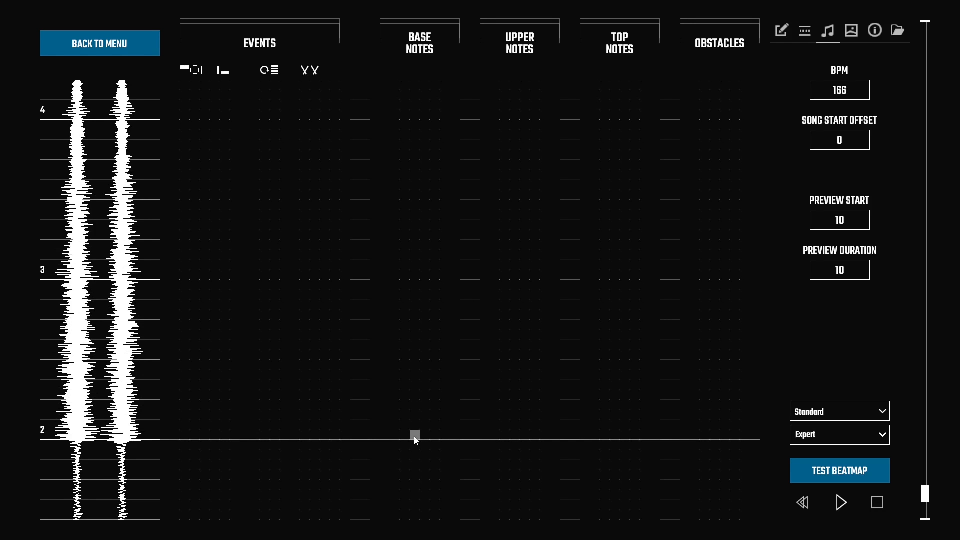
pyautogui.scroll(-4, 415, 434)
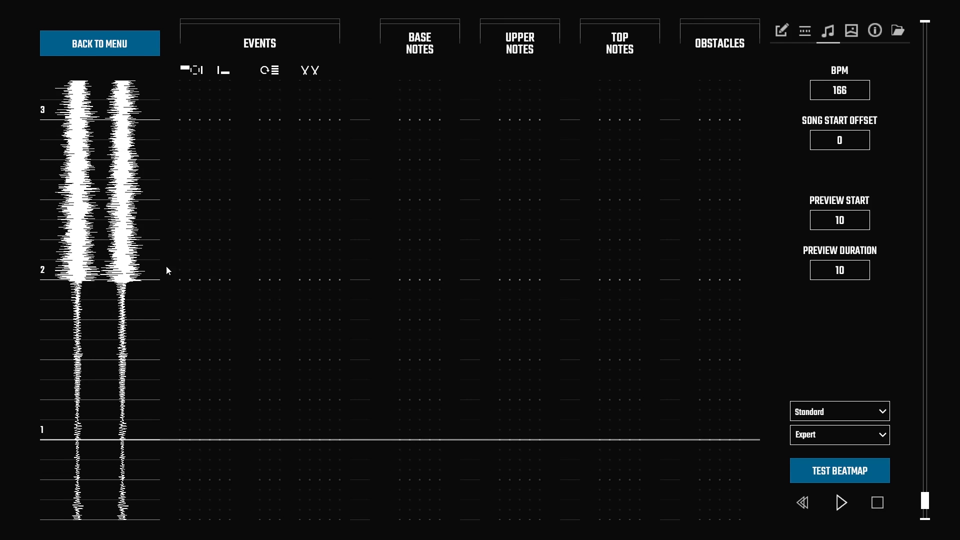
pyautogui.press('space')
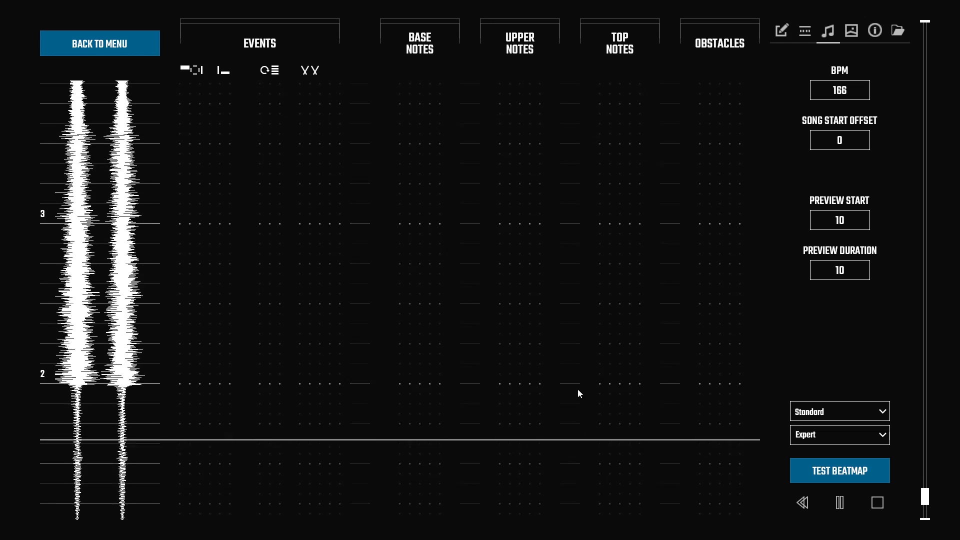
pyautogui.press('space')
pyautogui.scroll(-3, 567, 397)
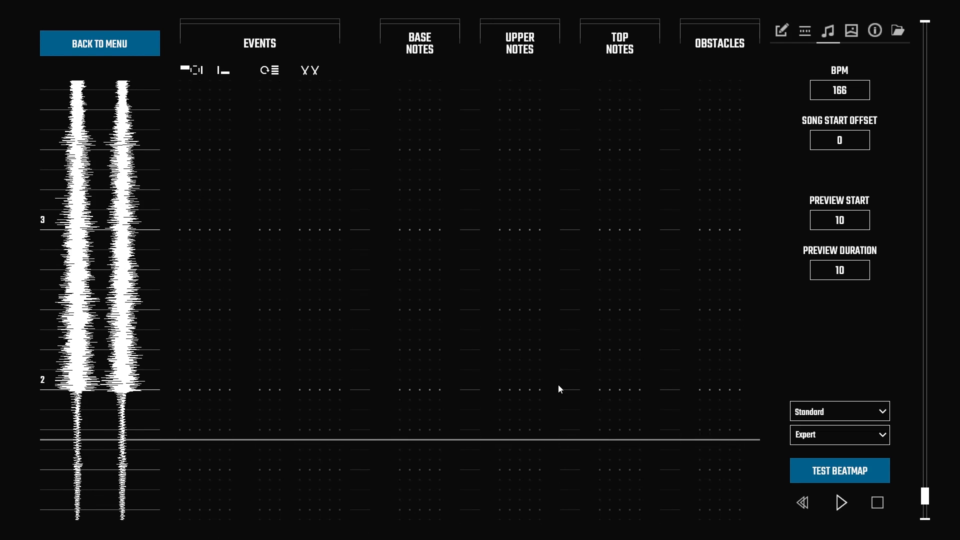
# Place a red and a blue downward note side by side in the middle base-note columns at beat 2, checking the timing with playback
pyautogui.click(784, 33)
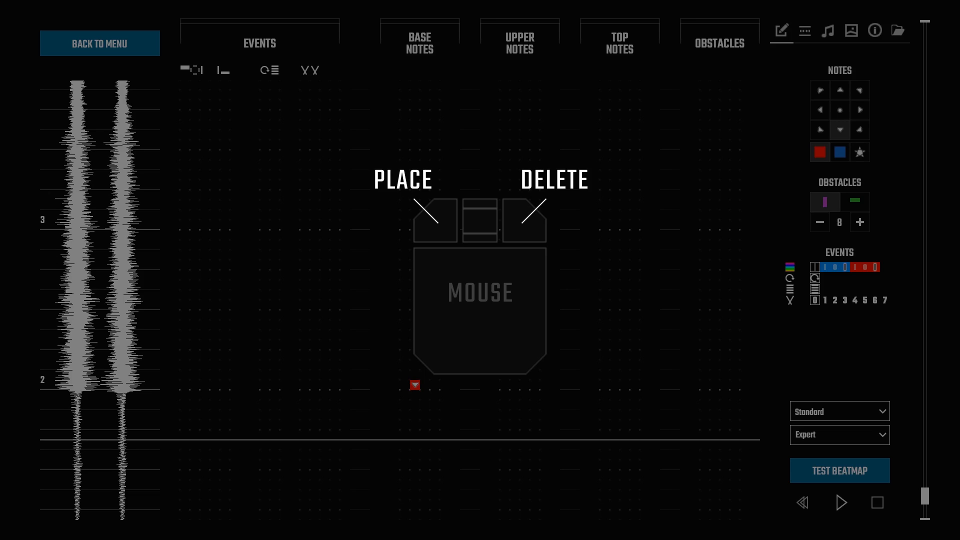
pyautogui.press('space')
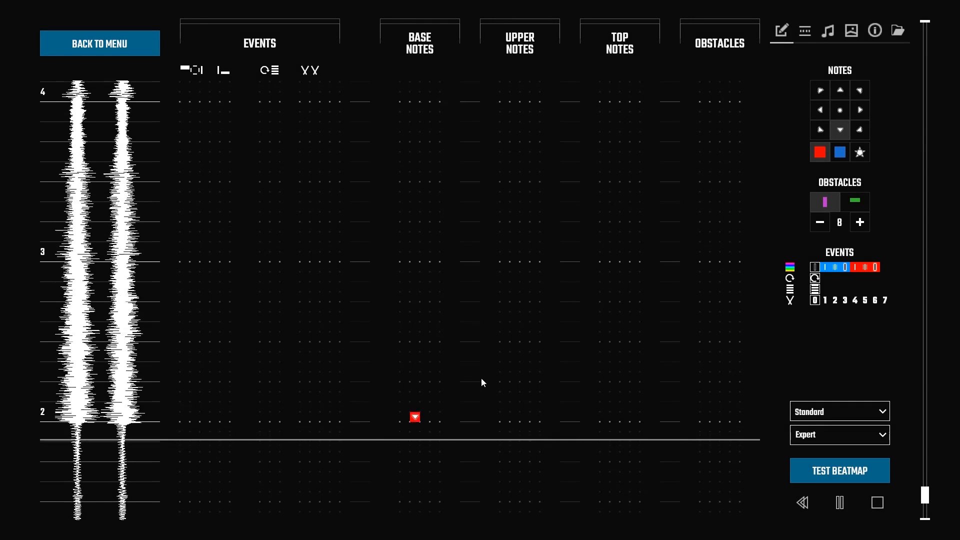
pyautogui.press('space')
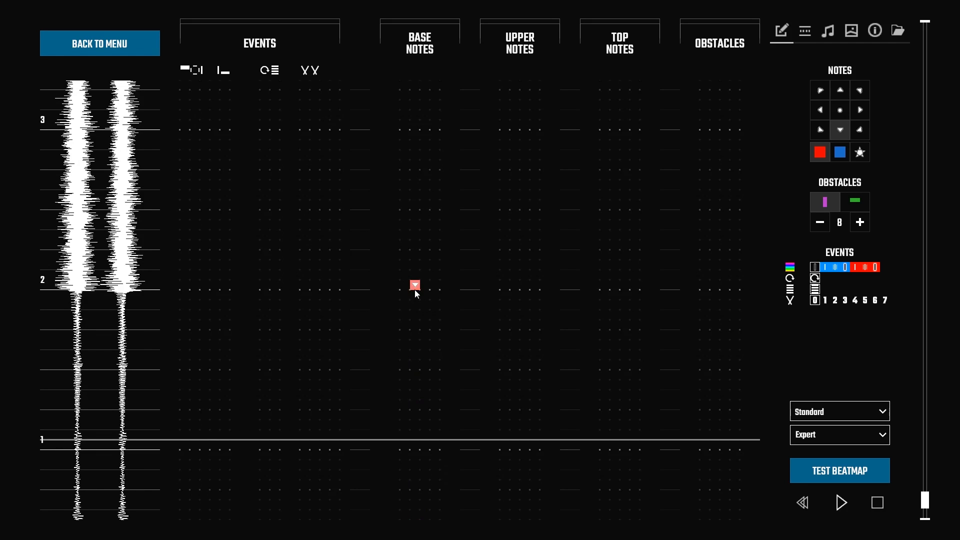
pyautogui.scroll(1, 422, 290)
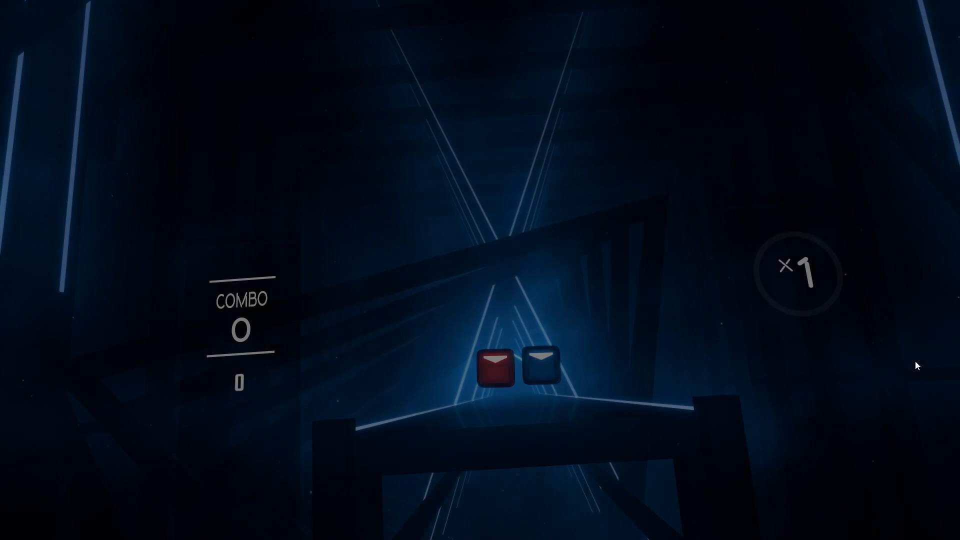
# Test the beatmap from beat 1 and again from just before beat 2, returning to the editor after each run
pyautogui.press('Escape')
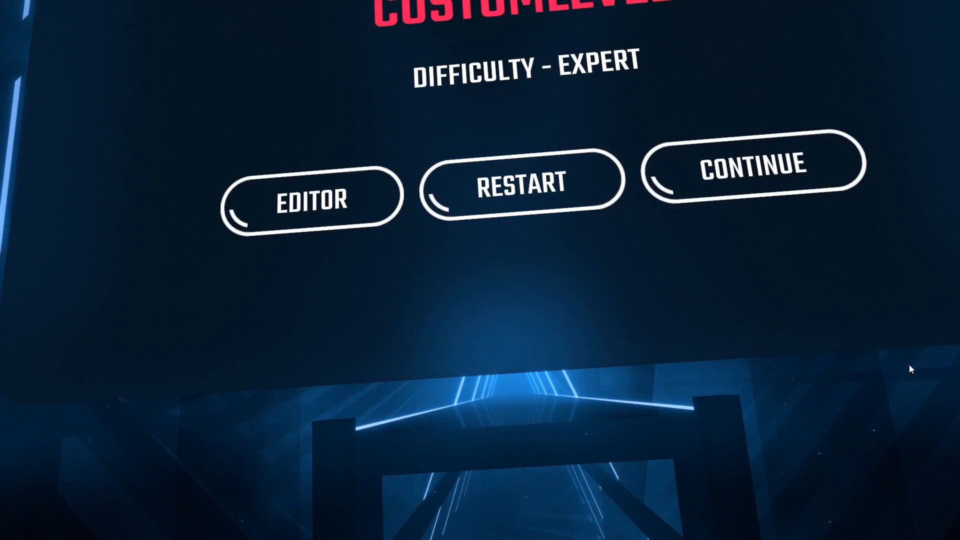
pyautogui.scroll(-6, 668, 337)
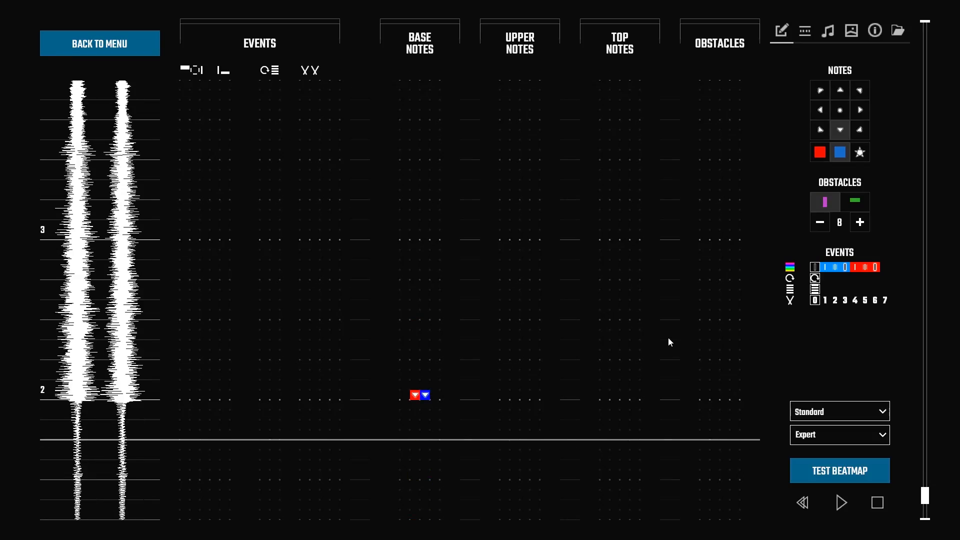
pyautogui.click(868, 466)
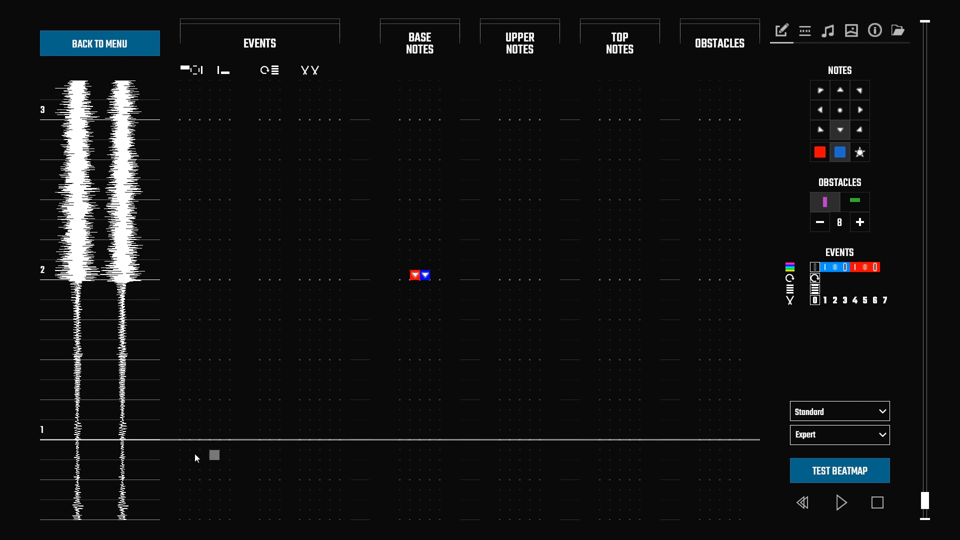
pyautogui.scroll(3, 508, 446)
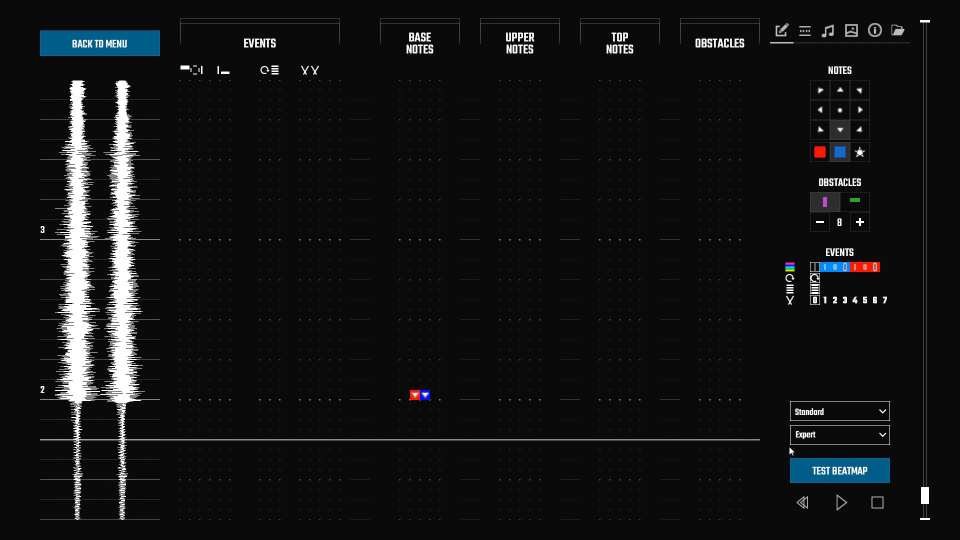
pyautogui.click(877, 466)
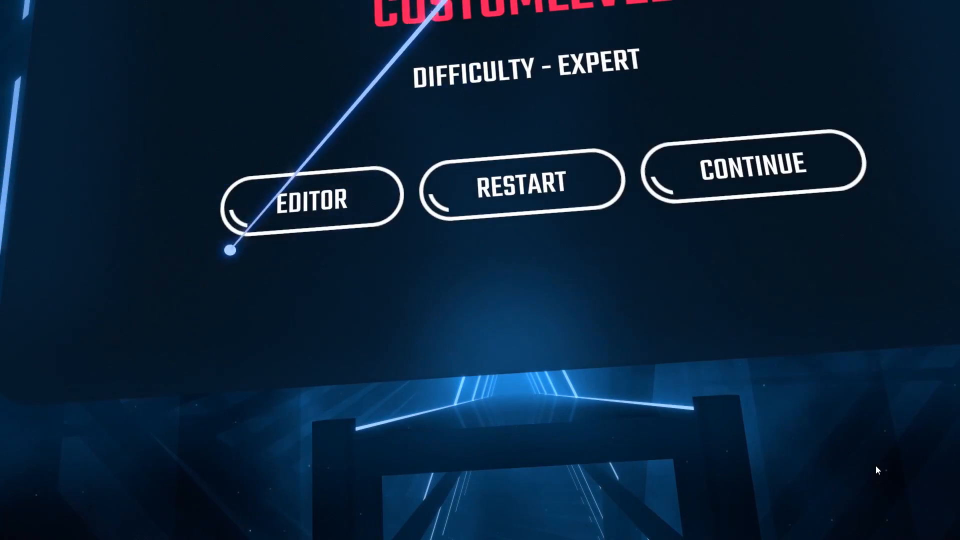
pyautogui.click(239, 229)
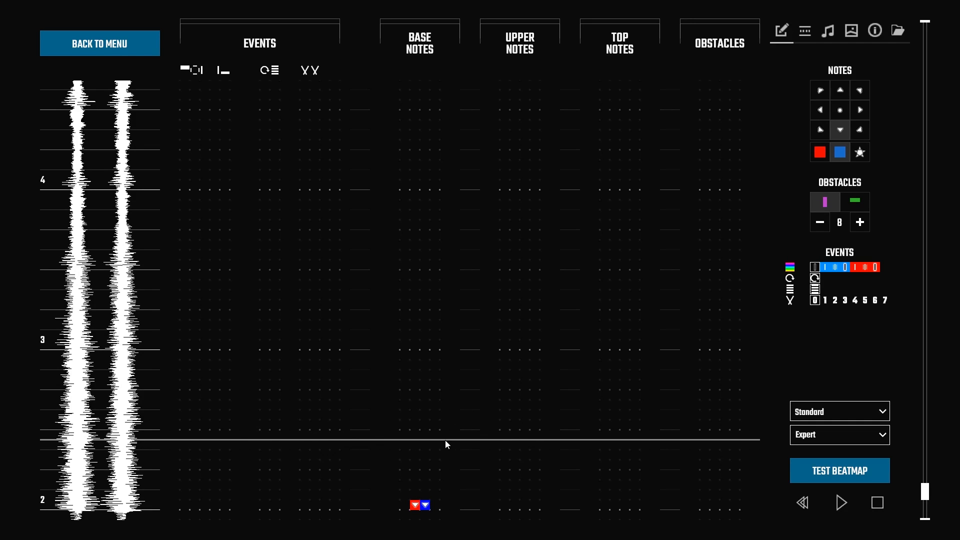
# Run another in-game test of the beatmap and return to the editor
pyautogui.scroll(8, 593, 430)
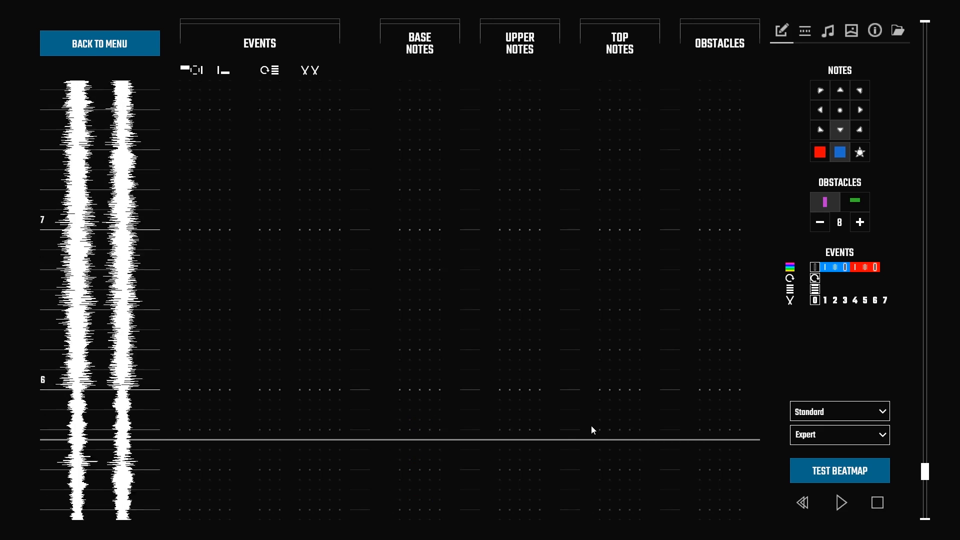
pyautogui.scroll(2, 591, 426)
pyautogui.scroll(-1, 591, 429)
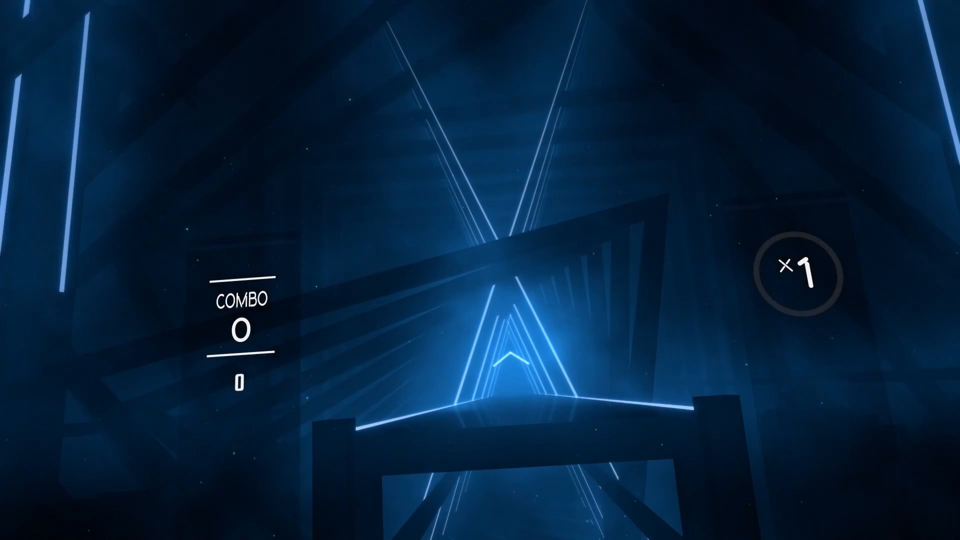
pyautogui.press('Escape')
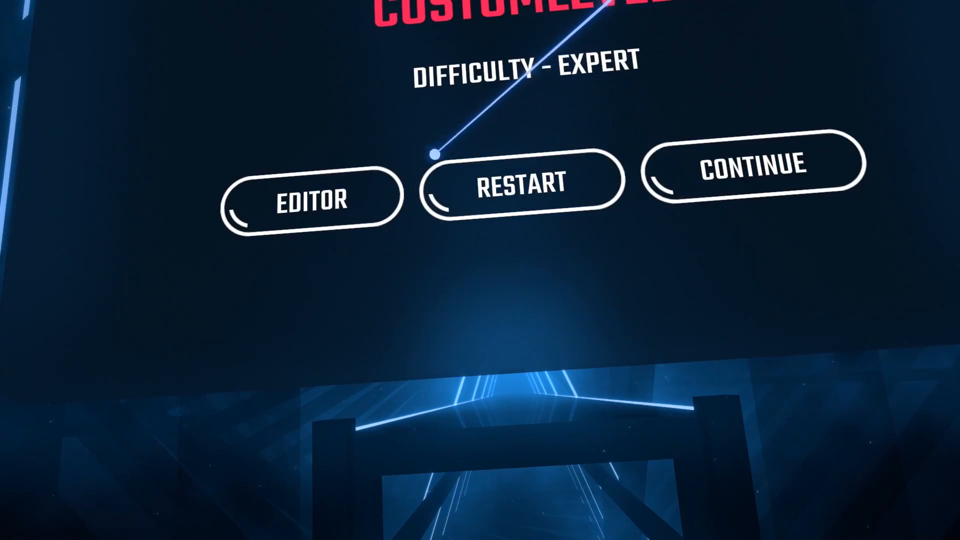
pyautogui.click(311, 200)
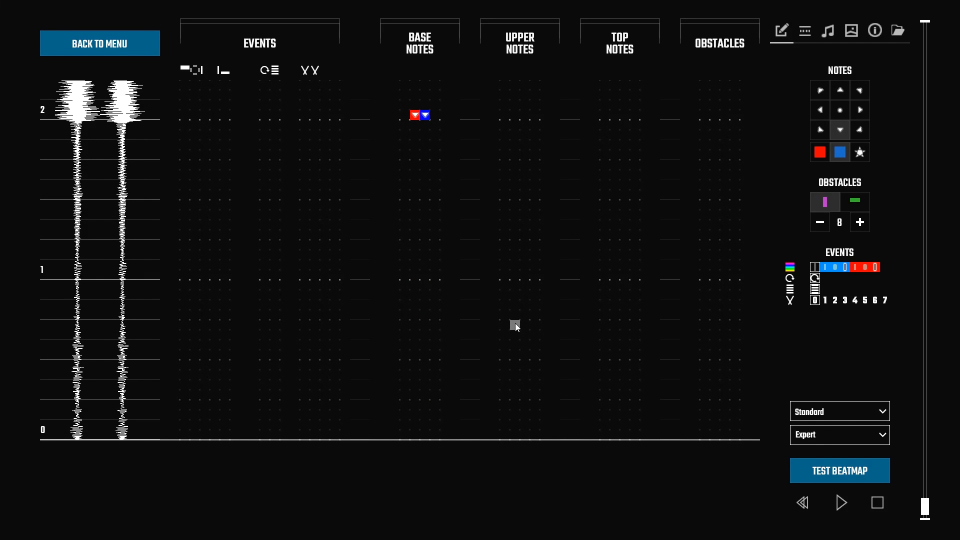
# Place a blue upward base note at beat 2.5 and a red upward base note at beat 3, in the columns of the existing pair
pyautogui.scroll(7, 515, 325)
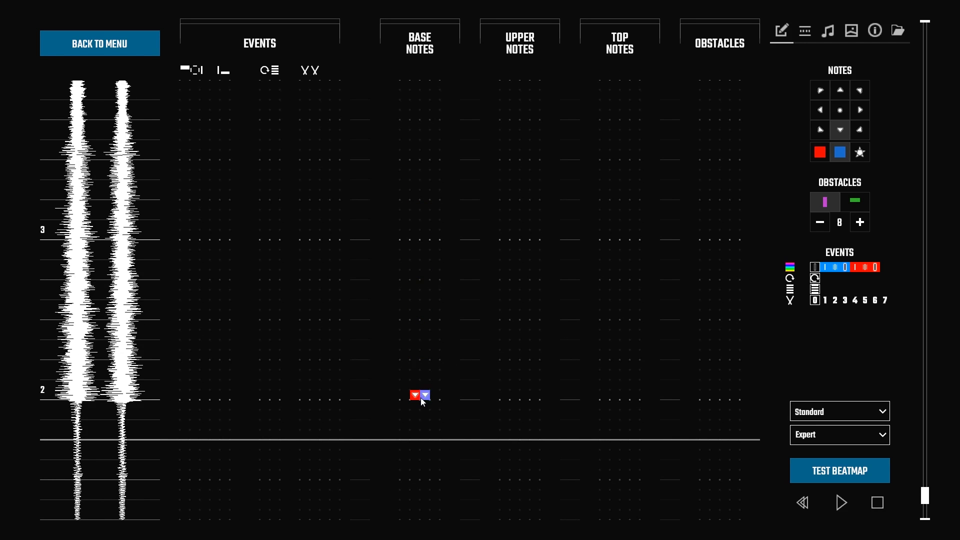
pyautogui.click(424, 315)
pyautogui.scroll(1, 481, 292)
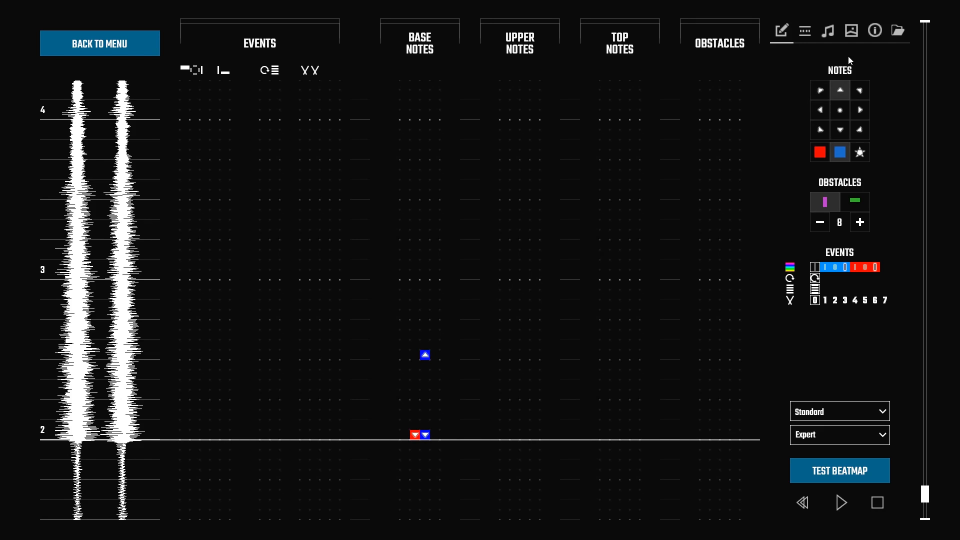
pyautogui.click(820, 152)
pyautogui.click(414, 274)
pyautogui.scroll(3, 431, 272)
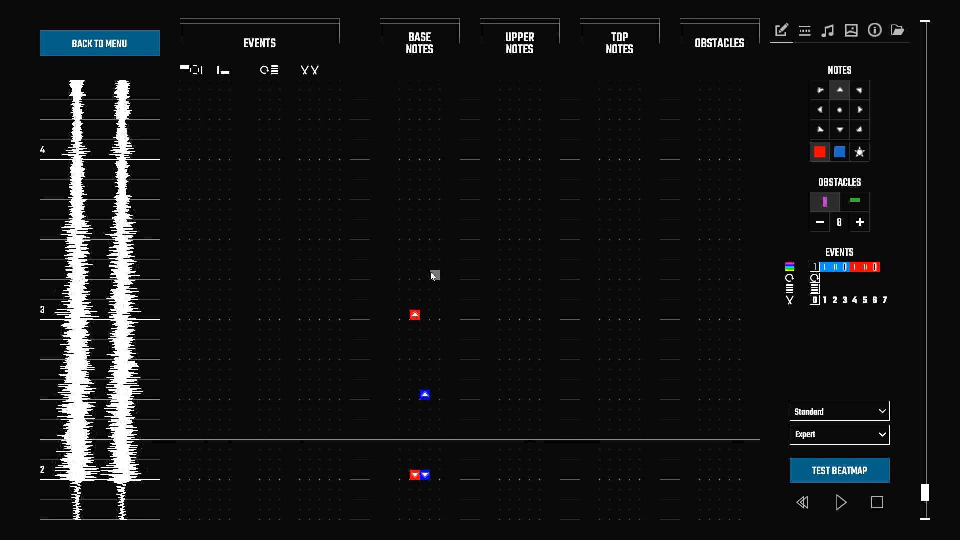
# Place a blue downward base note at beat 3.5 and a red downward base note at beat 4 in the middle columns
pyautogui.click(840, 130)
pyautogui.click(839, 153)
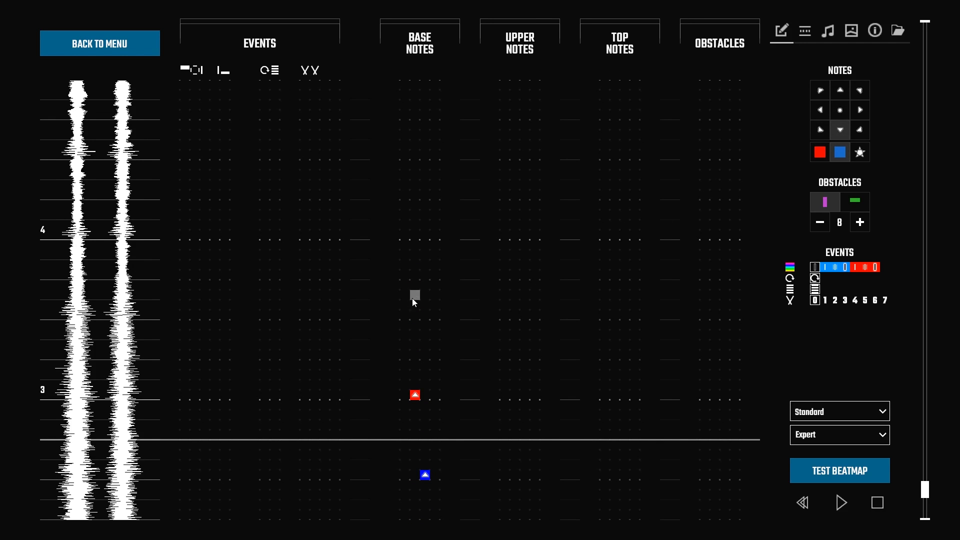
pyautogui.click(426, 315)
pyautogui.scroll(3, 436, 310)
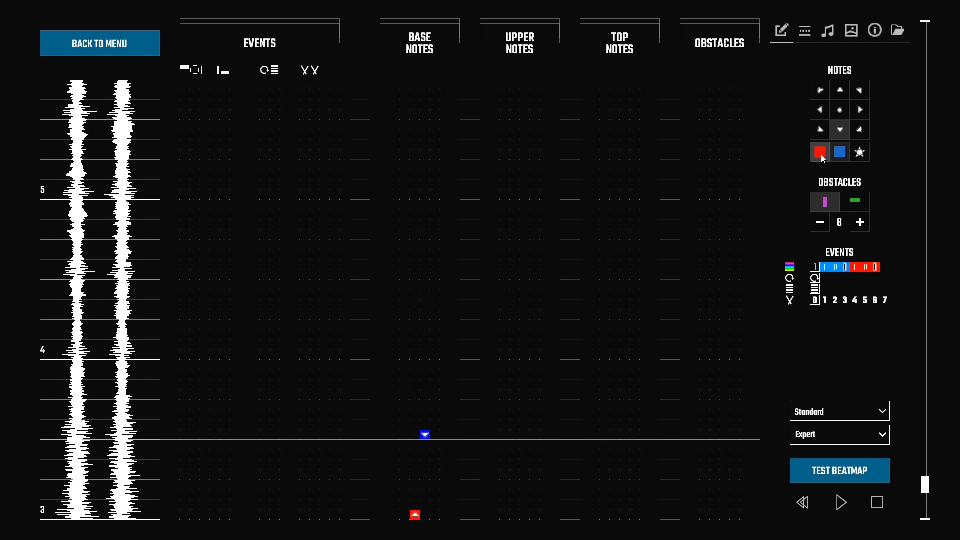
pyautogui.click(414, 353)
pyautogui.scroll(-4, 507, 328)
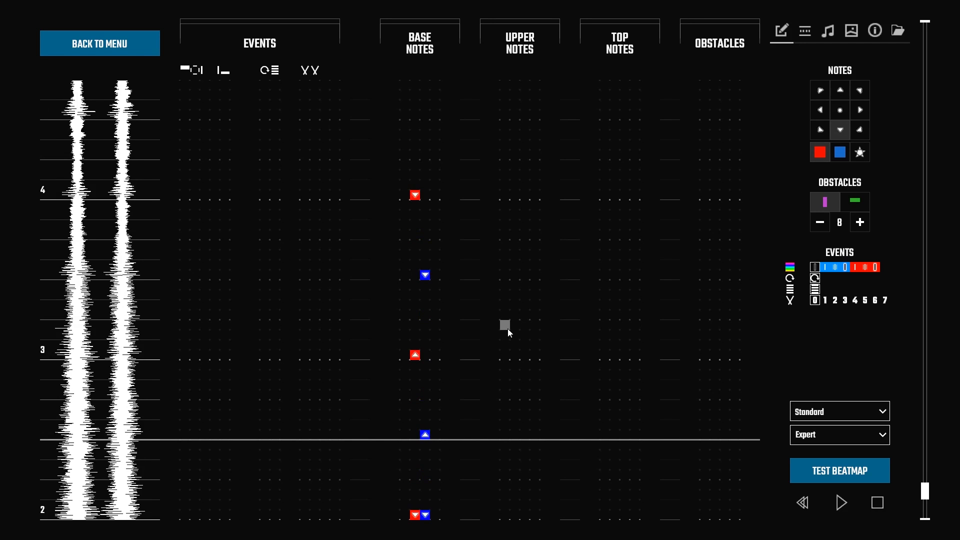
# Copy two bars of the base notes from beat 2.5 and paste them after the red note at beat 4
pyautogui.click(805, 36)
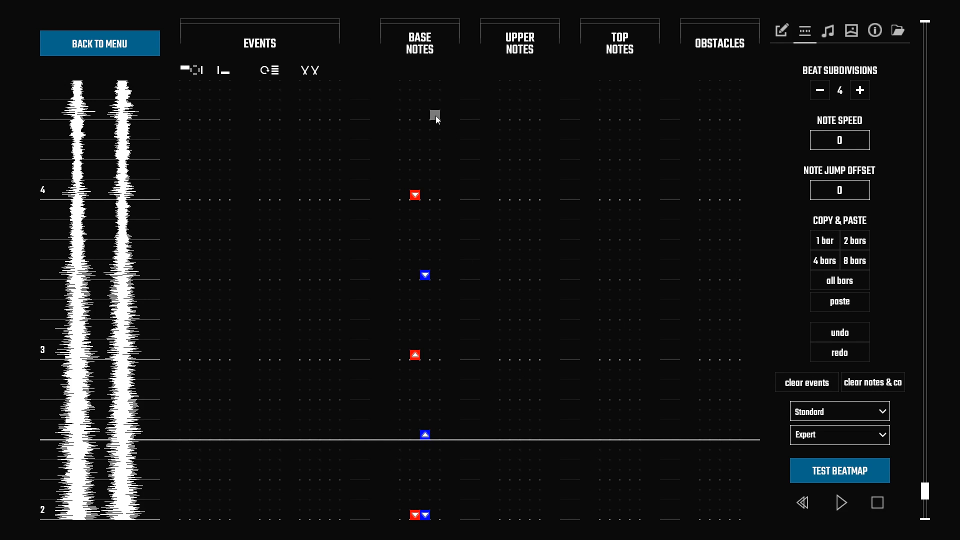
pyautogui.click(825, 240)
pyautogui.click(437, 37)
pyautogui.click(865, 242)
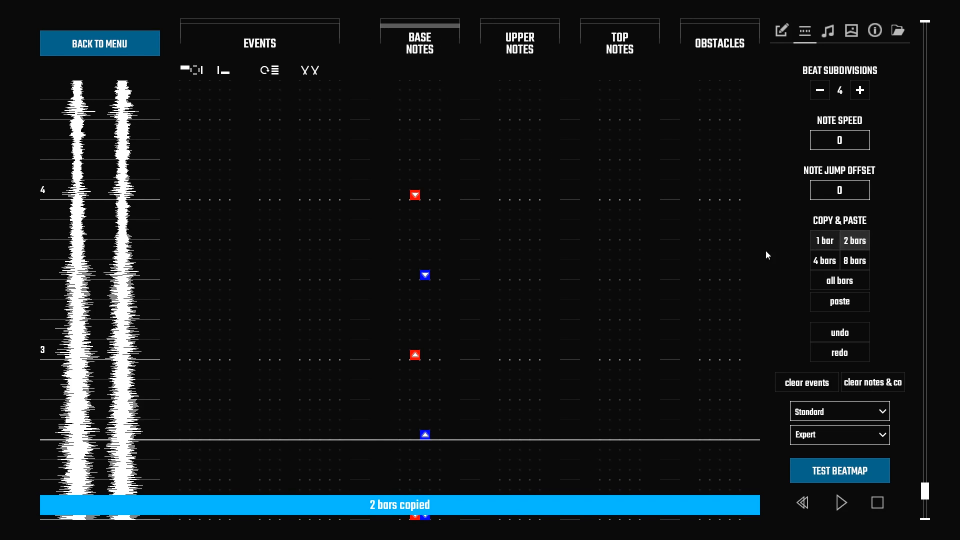
pyautogui.scroll(1, 622, 279)
pyautogui.scroll(14, 622, 279)
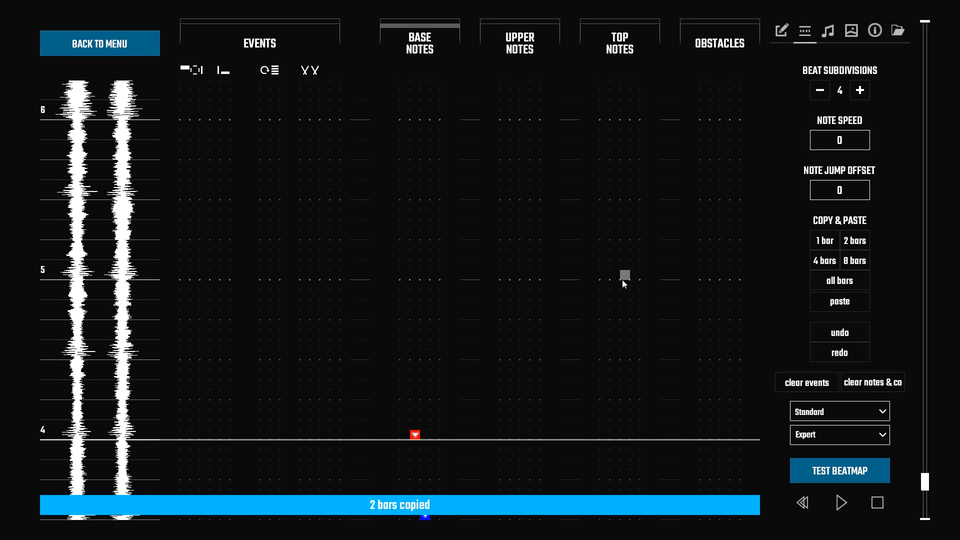
pyautogui.click(840, 303)
pyautogui.scroll(-8, 642, 321)
pyautogui.scroll(4, 643, 325)
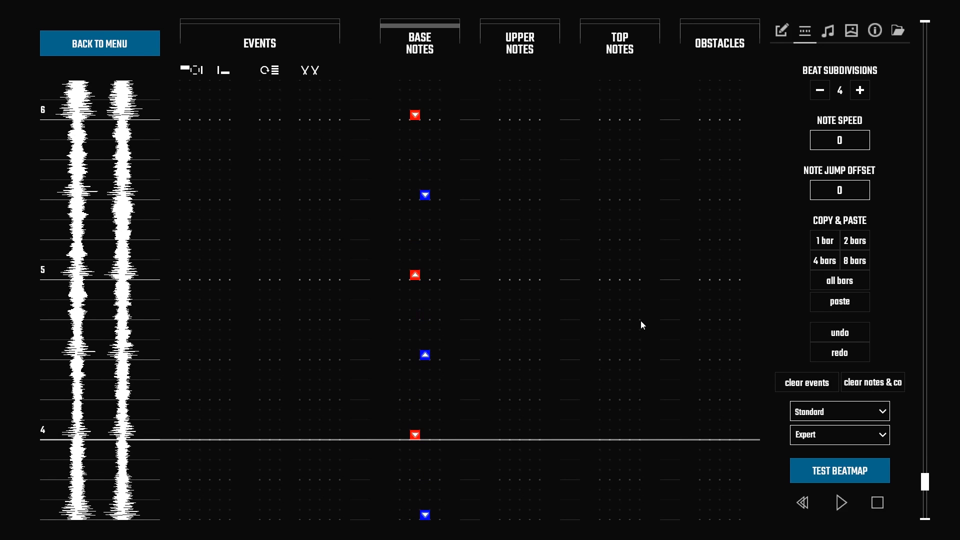
# Undo the pasted base notes, trying Redo as well, and return to beat 2
pyautogui.click(862, 332)
pyautogui.click(852, 352)
pyautogui.scroll(-14, 650, 339)
pyautogui.scroll(-2, 651, 341)
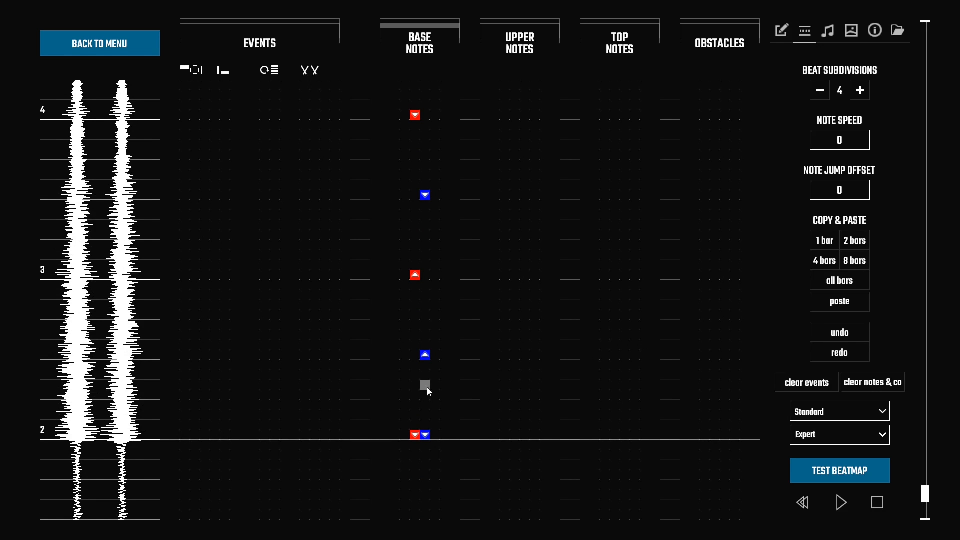
pyautogui.scroll(10, 426, 389)
pyautogui.scroll(-10, 432, 290)
# Place two full-height obstacles with length 8 in the outermost obstacle columns at beat 2
pyautogui.click(782, 33)
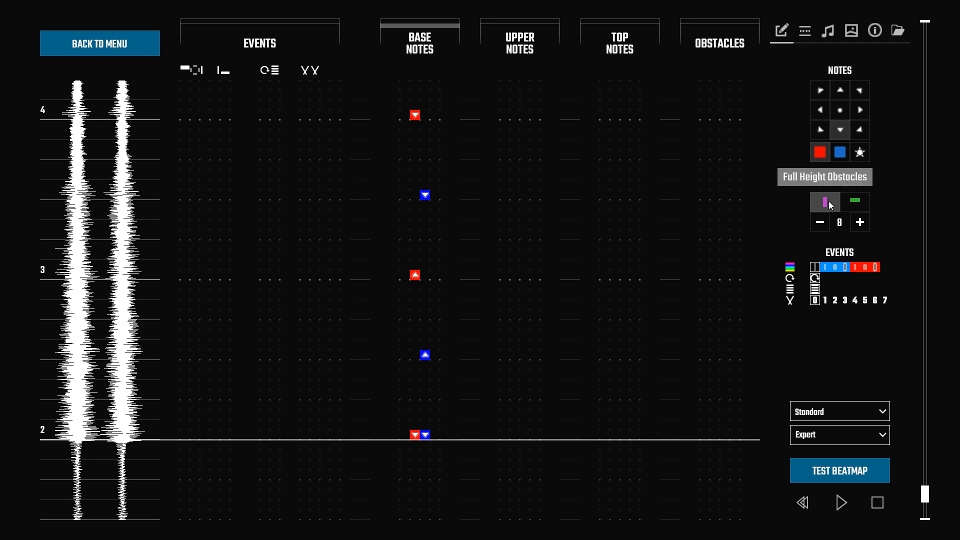
pyautogui.click(820, 223)
pyautogui.click(859, 223)
pyautogui.click(860, 223)
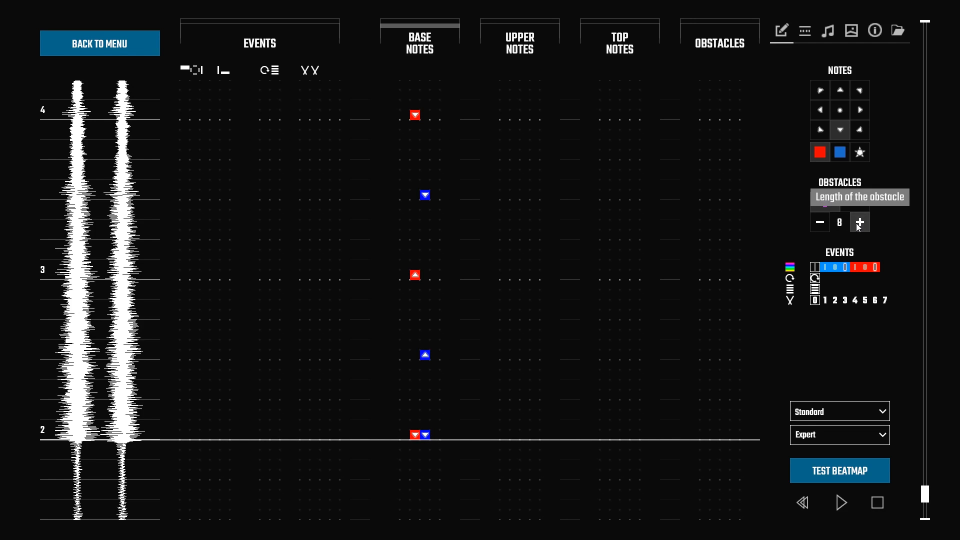
pyautogui.click(706, 434)
pyautogui.click(735, 433)
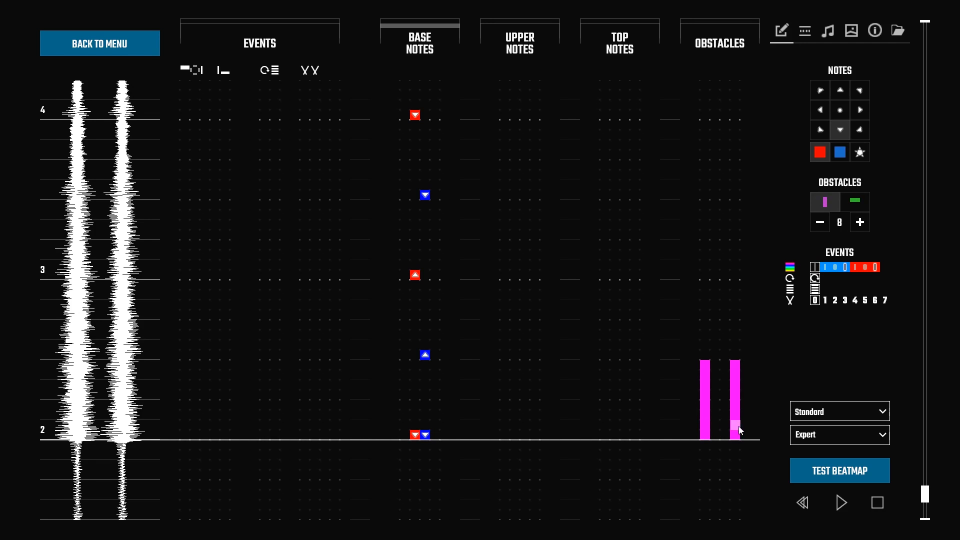
# Test the beatmap from just before beat 2 to check the full-height obstacles, and return to the editor
pyautogui.scroll(-2, 738, 380)
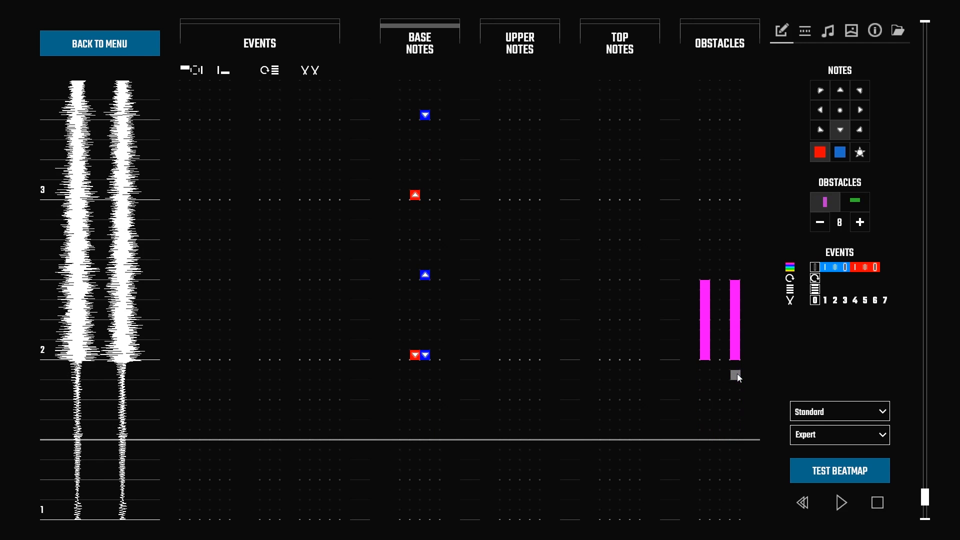
pyautogui.click(862, 472)
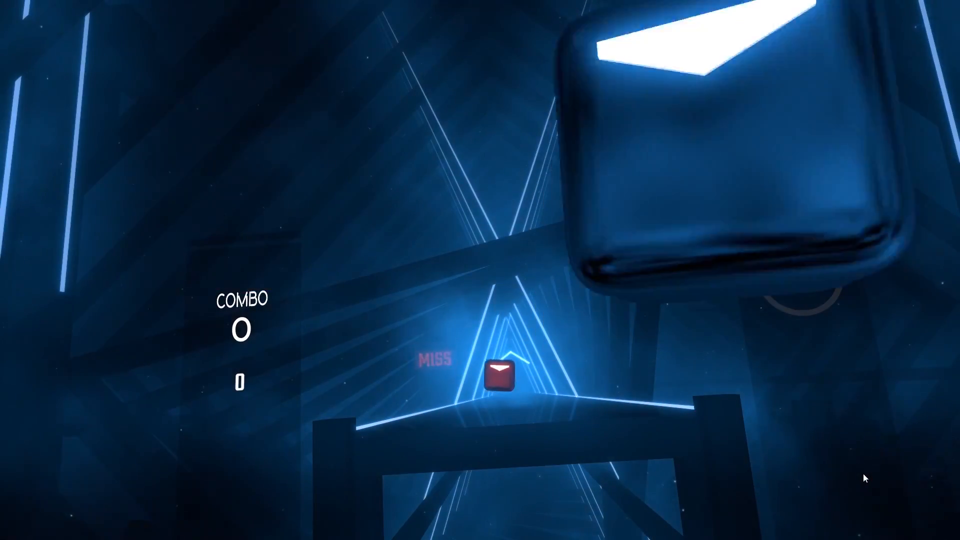
pyautogui.press('Escape')
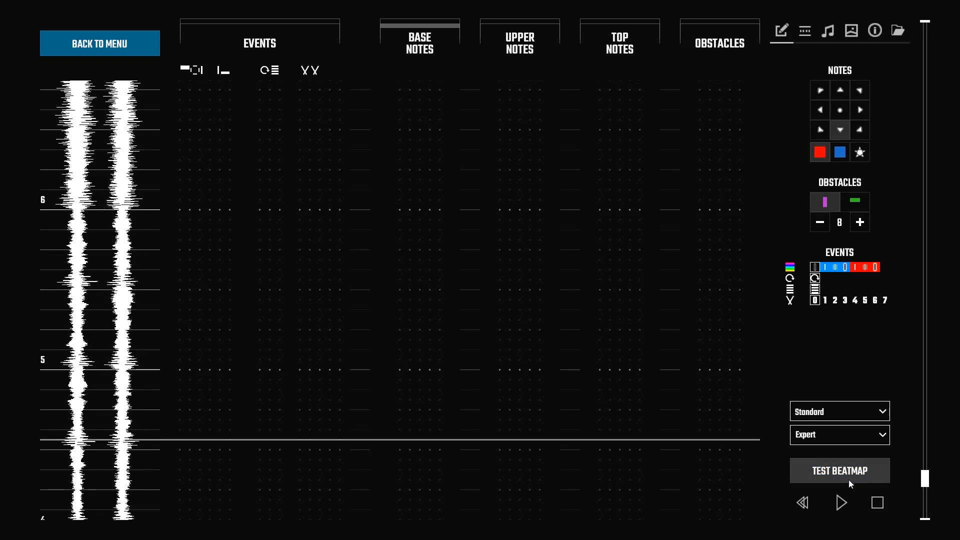
# Place a full-width green overhead obstacle with length 8 at beat 4
pyautogui.scroll(-1, 756, 350)
pyautogui.scroll(-6, 755, 351)
pyautogui.scroll(1, 755, 350)
pyautogui.click(856, 201)
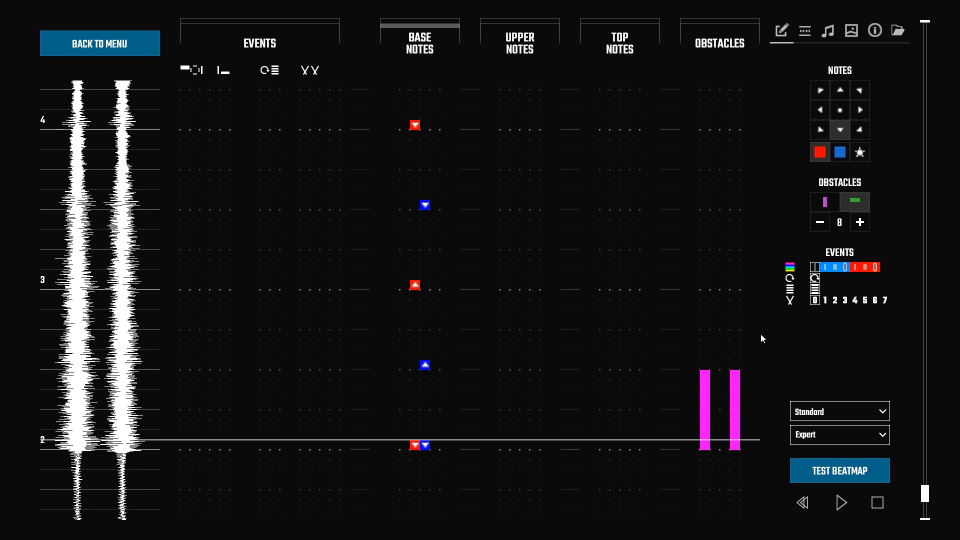
pyautogui.press('space')
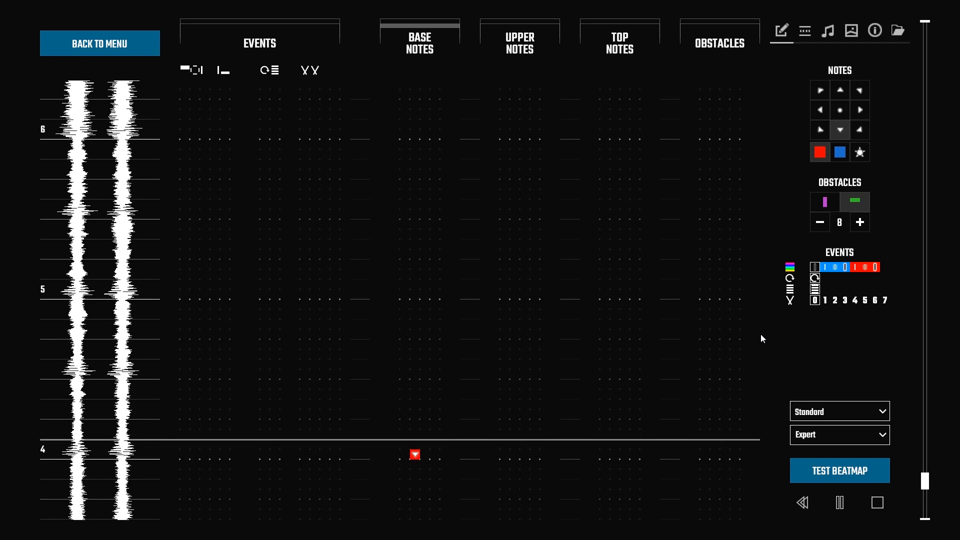
pyautogui.press('space')
pyautogui.click(704, 415)
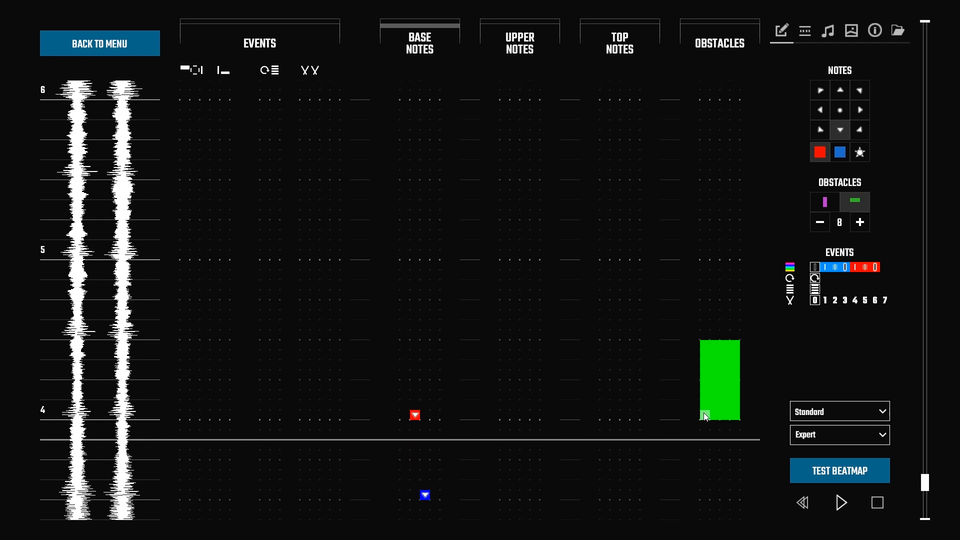
# Test the green overhead obstacle in game from before beat 4 and return to the editor
pyautogui.scroll(-4, 732, 442)
pyautogui.click(827, 479)
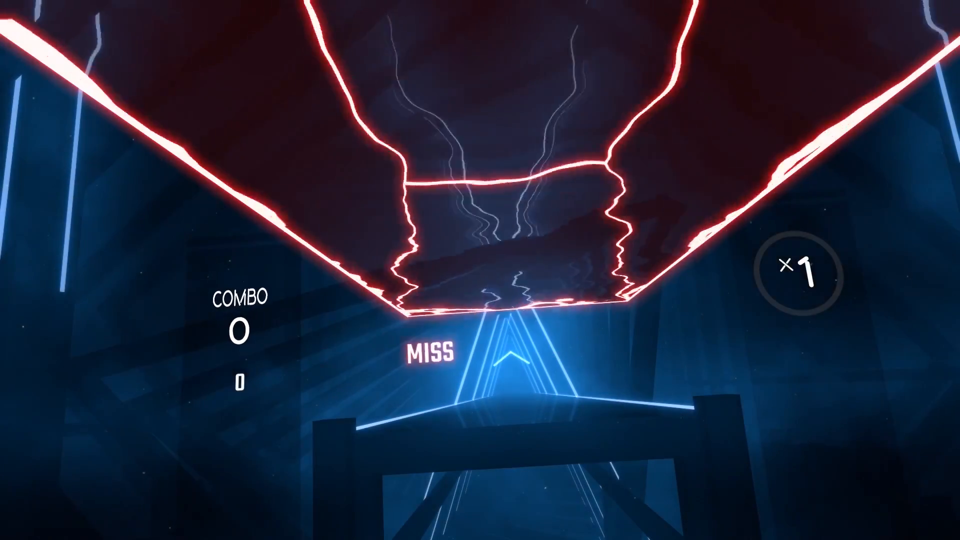
pyautogui.press('Escape')
pyautogui.click(311, 200)
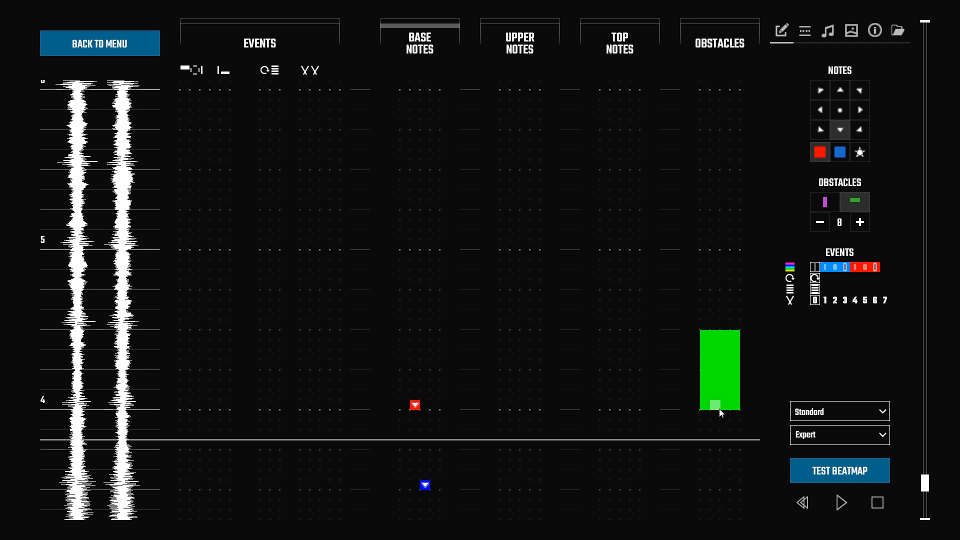
# Remove the two middle columns of the green obstacle at beat 4 and test the gap in game
pyautogui.click(718, 407)
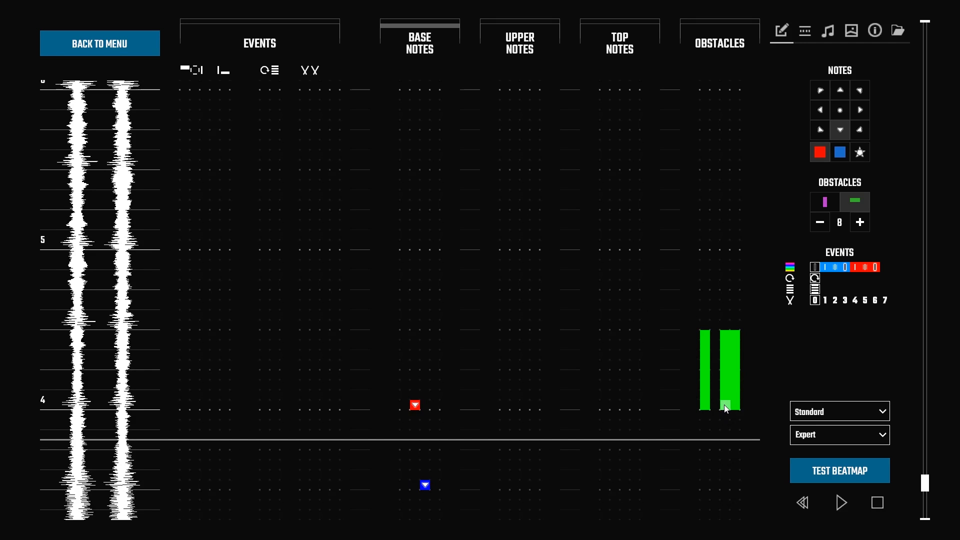
pyautogui.click(725, 406)
pyautogui.scroll(-2, 728, 406)
pyautogui.click(840, 471)
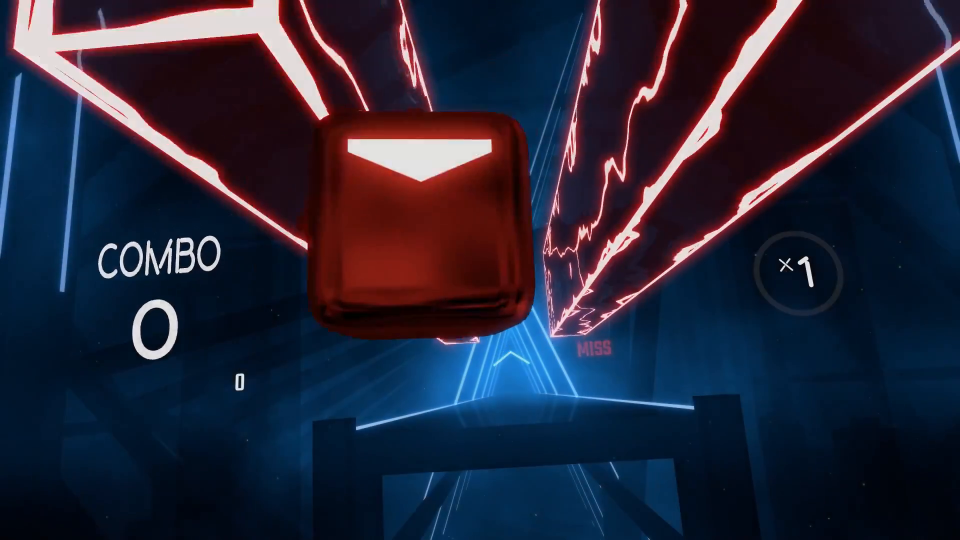
pyautogui.press('Escape')
pyautogui.click(340, 203)
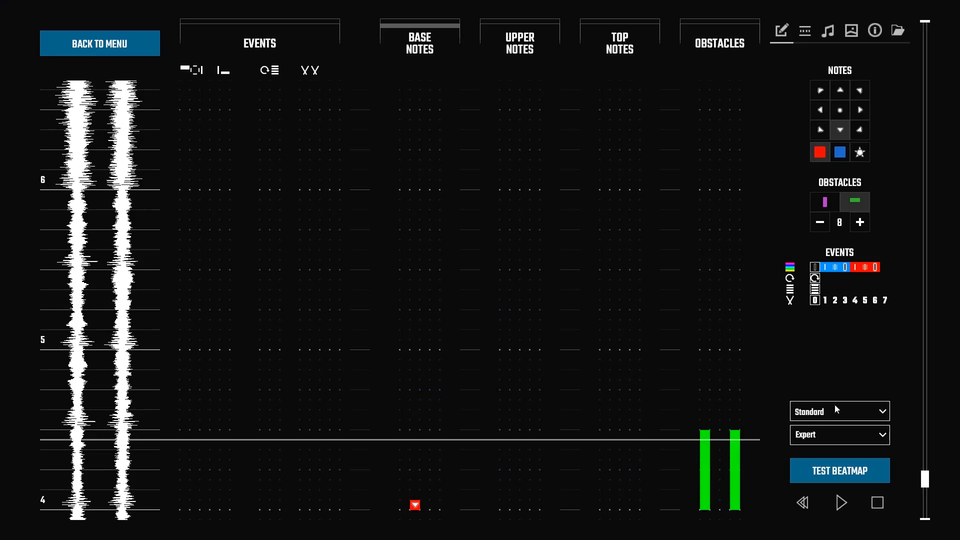
# Delete the remaining green obstacle columns at beat 4 and place a full-width green obstacle with length 2 there
pyautogui.scroll(-2, 743, 396)
pyautogui.click(735, 427)
pyautogui.click(712, 427)
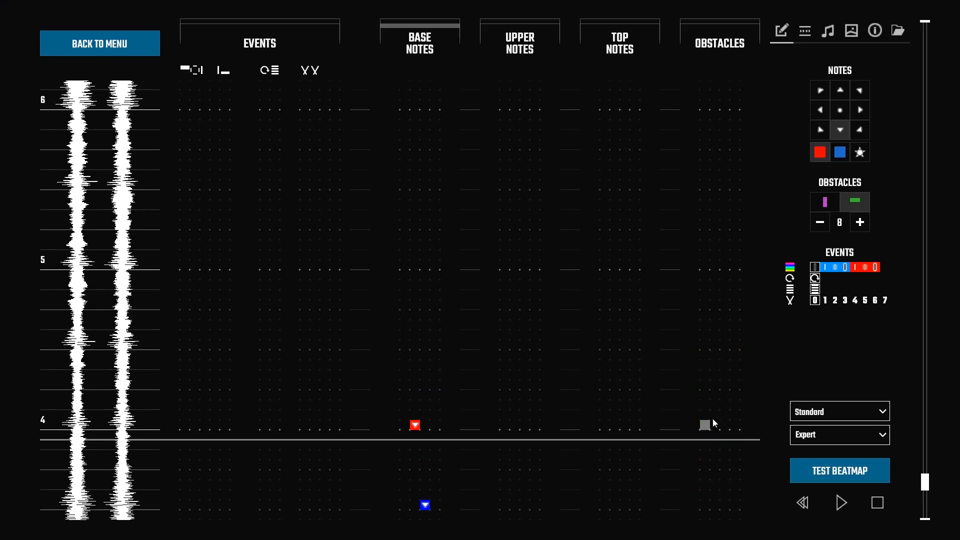
pyautogui.click(821, 223)
pyautogui.click(822, 223)
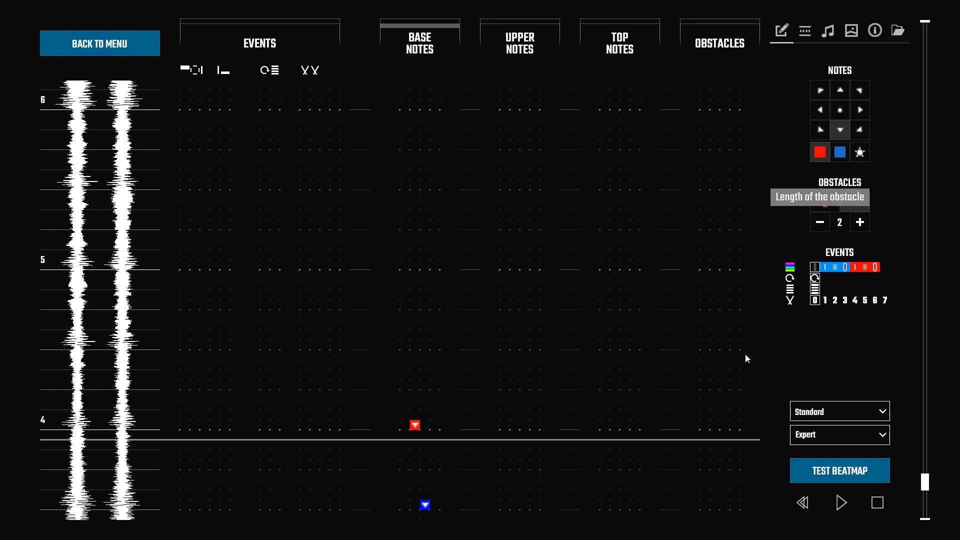
pyautogui.click(705, 425)
# Test the shortened green obstacle in game and return to the editor
pyautogui.scroll(-5, 660, 439)
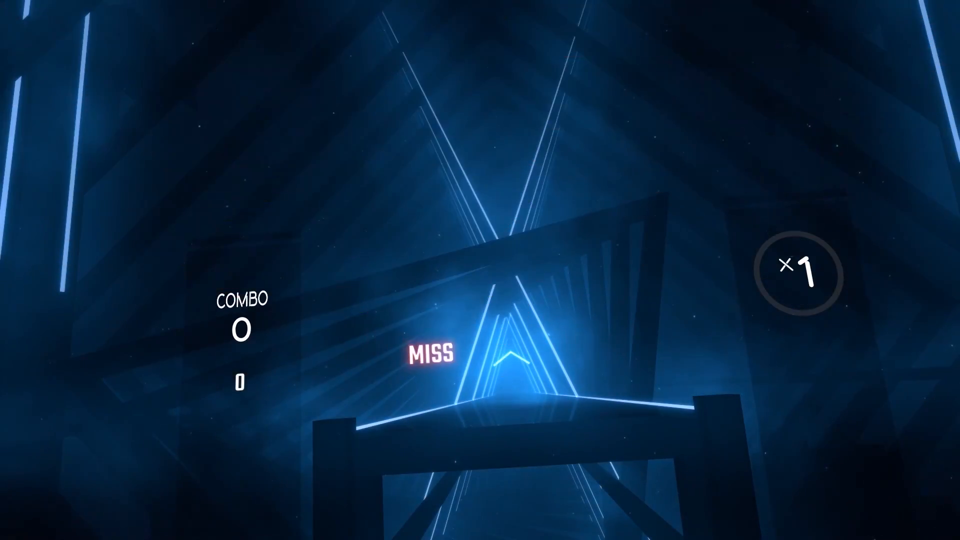
pyautogui.press('Escape')
pyautogui.click(364, 196)
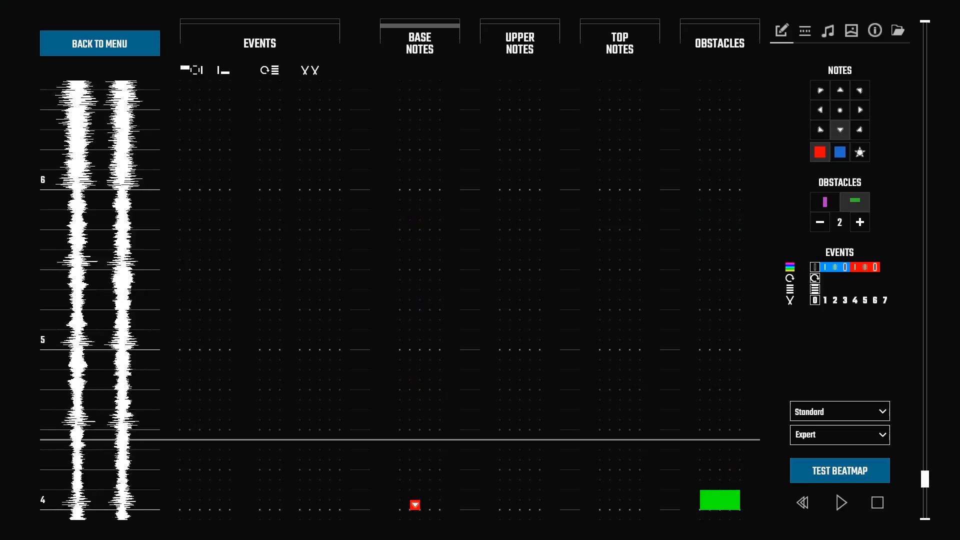
# Place bombs in the base-note columns, in the first column at beat 3.5 and the fourth column at beat 4
pyautogui.scroll(5, 702, 350)
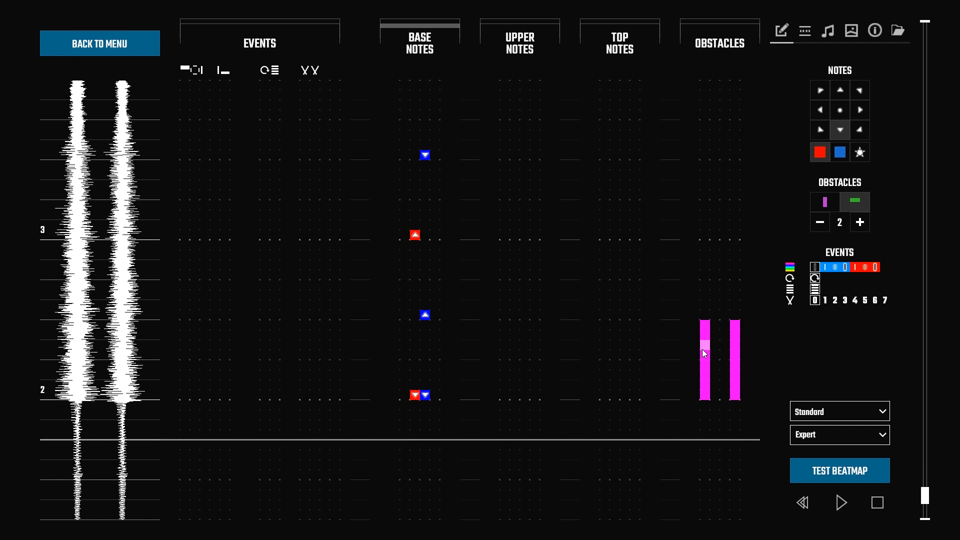
pyautogui.click(859, 154)
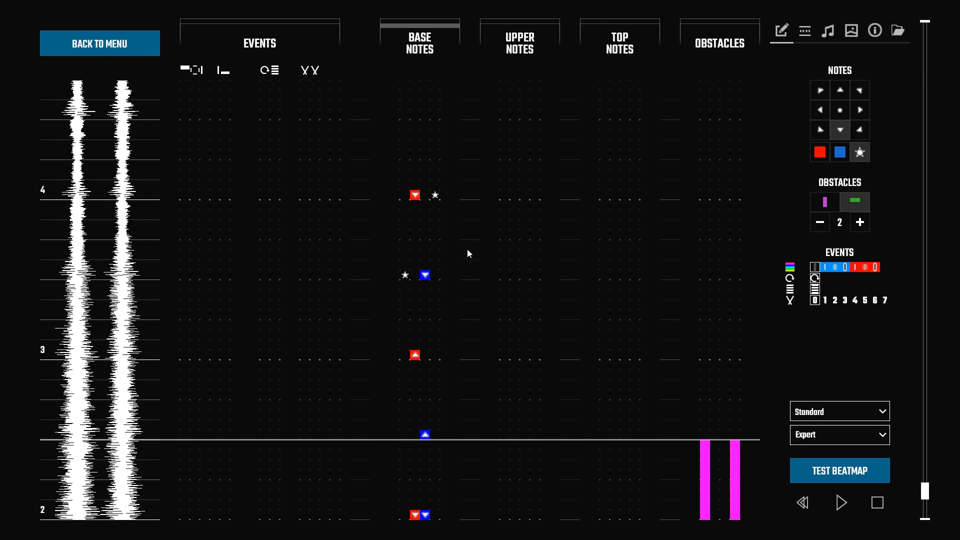
# Test the bombs beside the base notes in game and return to the editor
pyautogui.scroll(1, 467, 250)
pyautogui.click(820, 479)
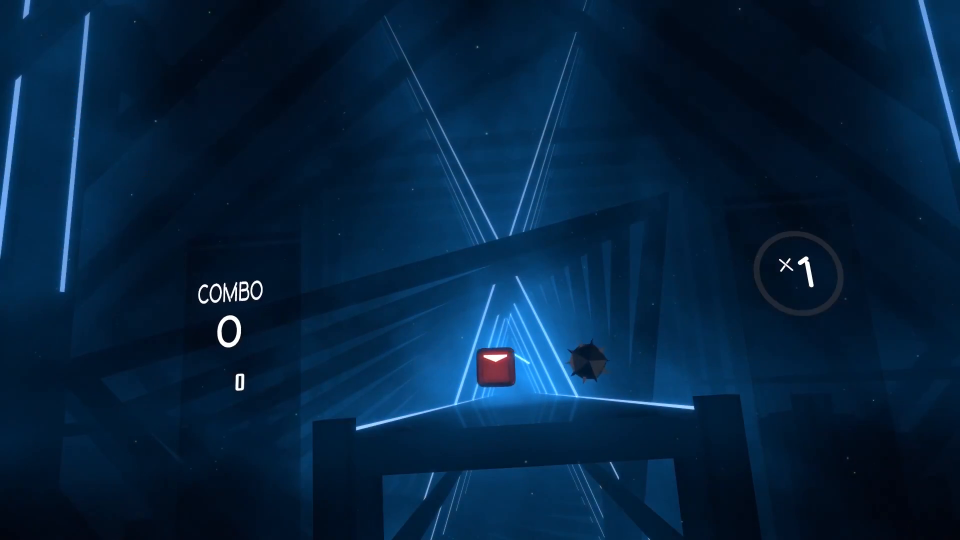
pyautogui.press('Escape')
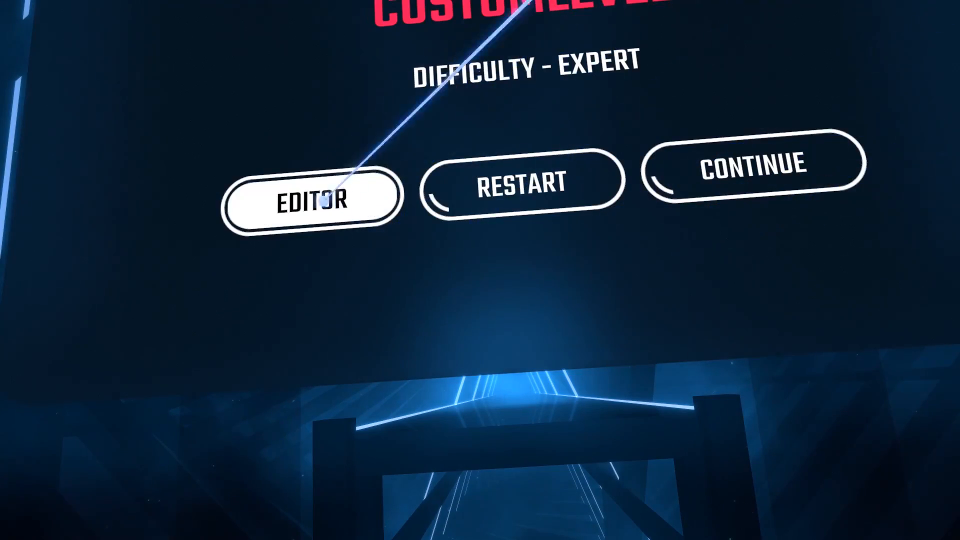
pyautogui.click(312, 200)
# Place upward top notes, a blue one in the third column at beat 2.5 and a red one in the second column at beat 3
pyautogui.scroll(-10, 698, 341)
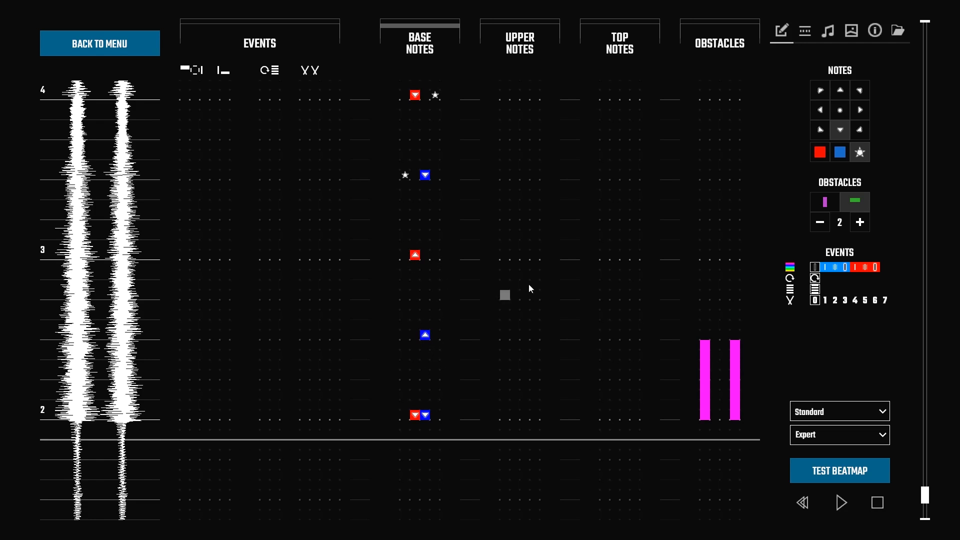
pyautogui.click(843, 91)
pyautogui.click(839, 150)
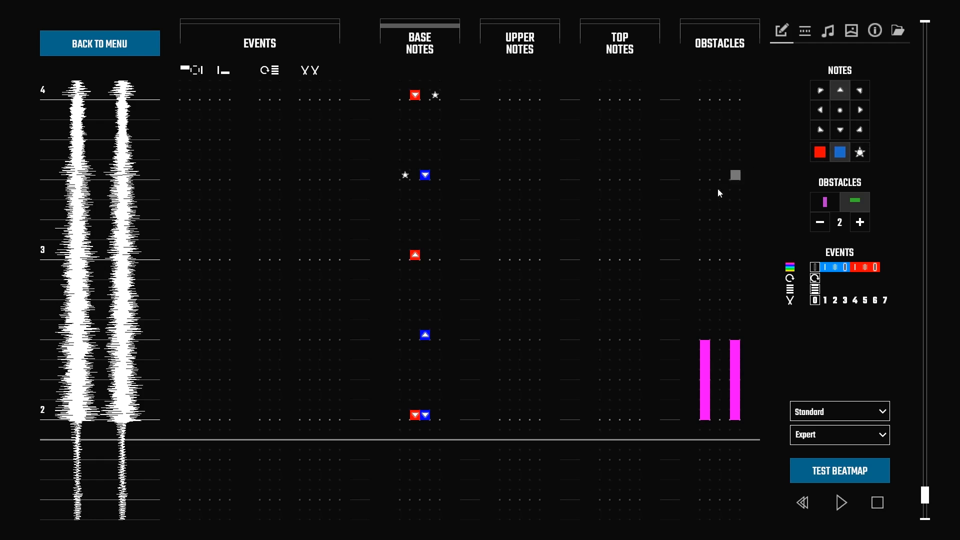
pyautogui.click(626, 334)
pyautogui.click(818, 152)
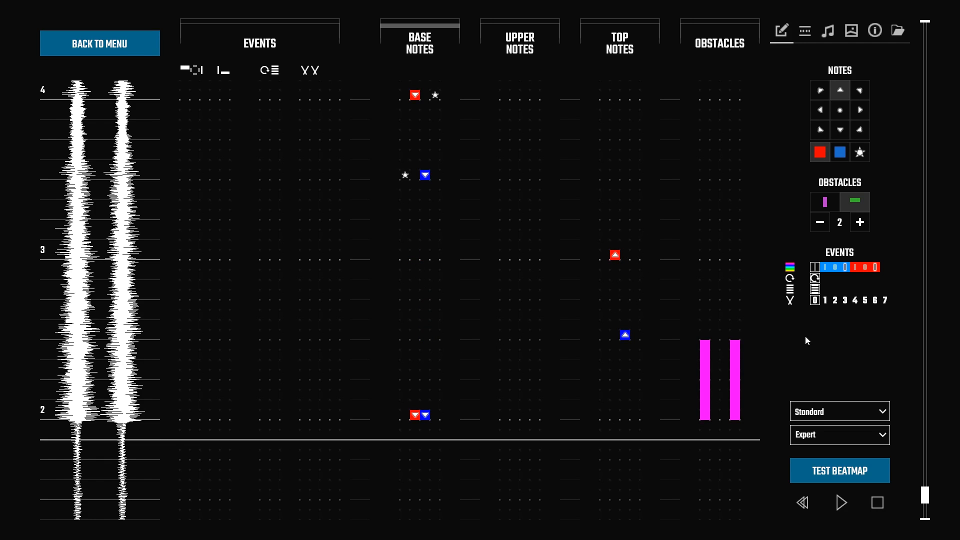
# Undo the removal of the base notes at beats 2.5 and 3, and test the doubled notes in game
pyautogui.hotkey('ctrl', 'z')
pyautogui.hotkey('ctrl', 'z')
pyautogui.click(832, 478)
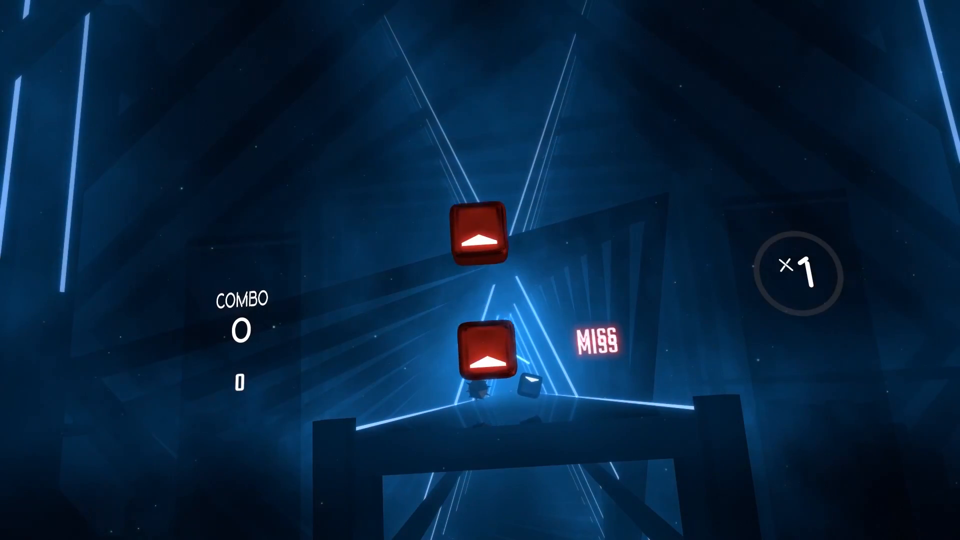
pyautogui.press('Escape')
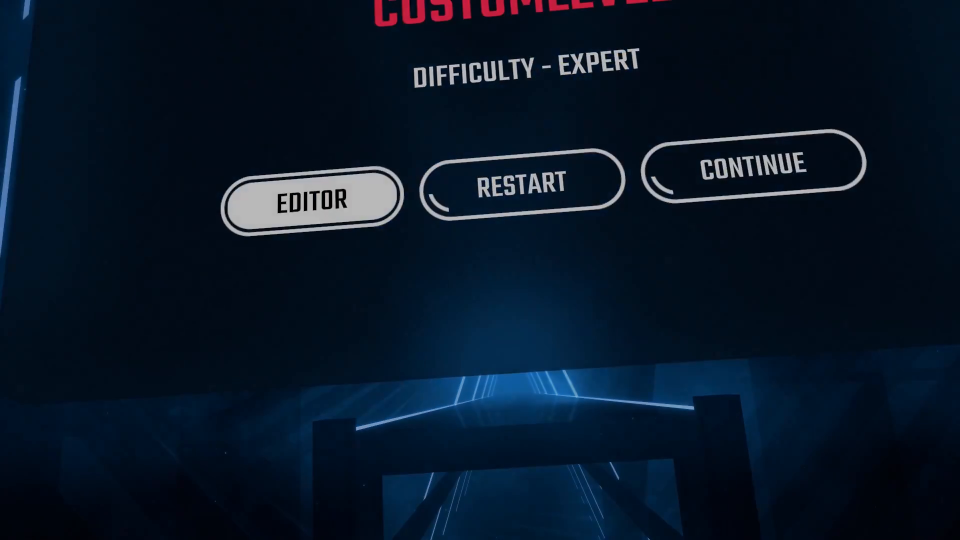
pyautogui.click(312, 200)
# Place upward upper notes, a blue one in the third column at beat 2.5 and a red one in the second column at beat 3
pyautogui.scroll(-5, 524, 411)
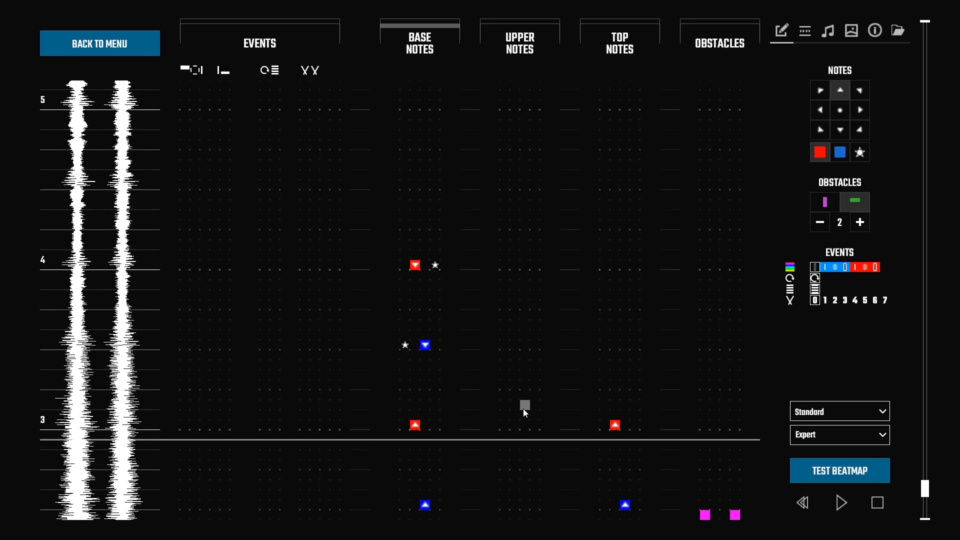
pyautogui.click(847, 156)
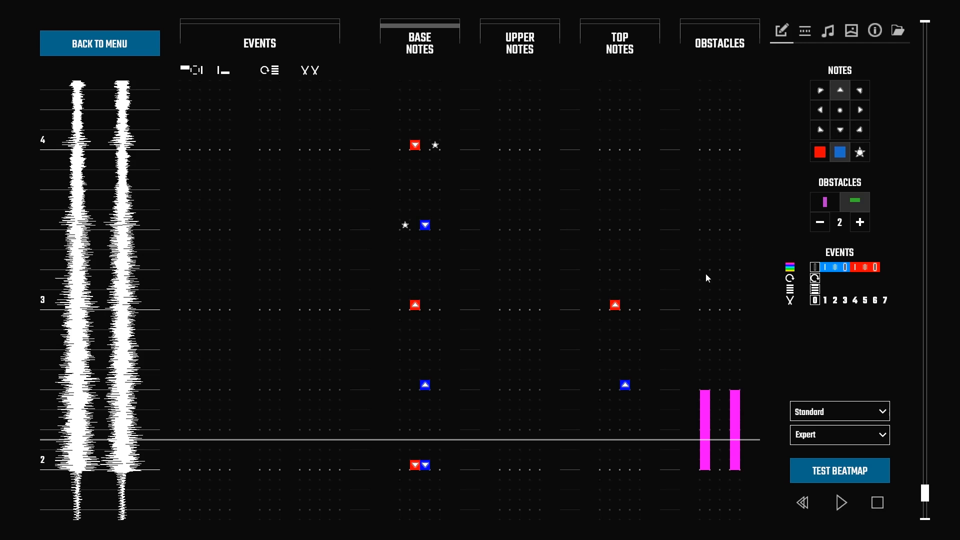
pyautogui.click(525, 386)
pyautogui.click(820, 152)
pyautogui.click(518, 307)
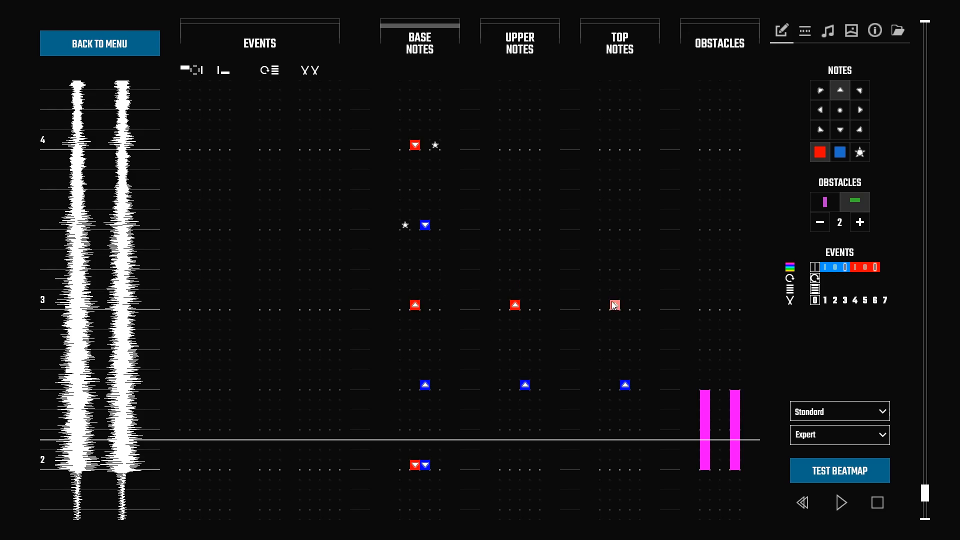
# Test the three-high note stacks in game and return to the editor
pyautogui.scroll(-1, 704, 375)
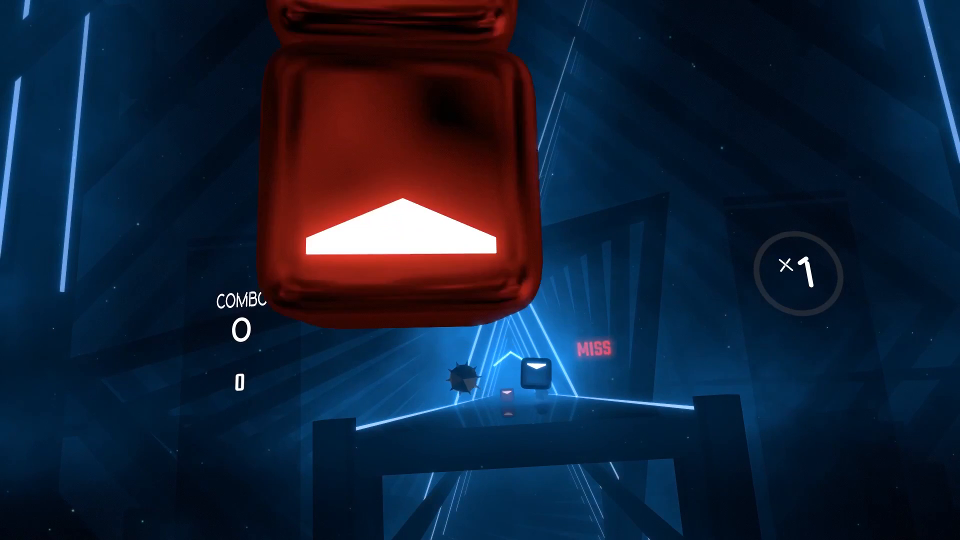
pyautogui.press('Escape')
pyautogui.click(311, 197)
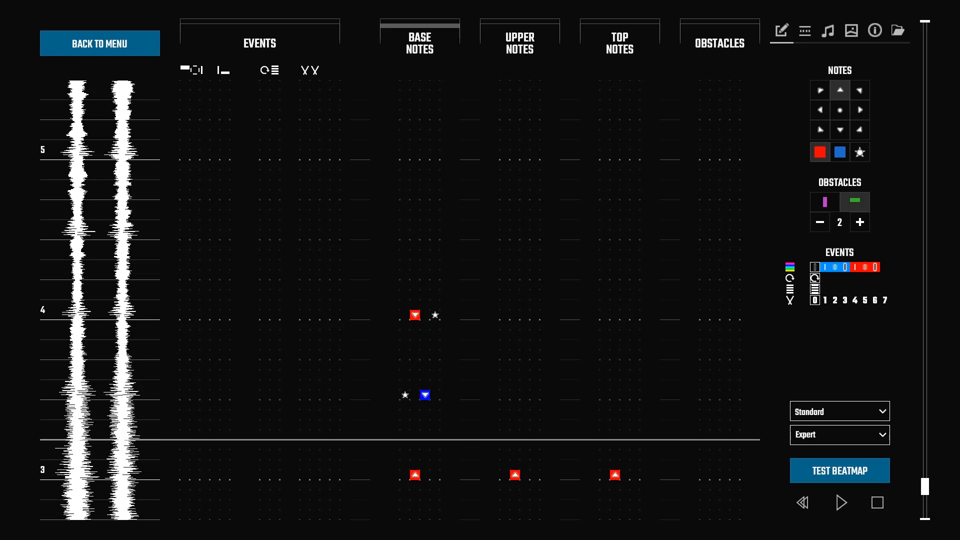
# Delete the upper and base notes at beats 2.5 and 3, keeping only the top notes
pyautogui.scroll(-5, 650, 320)
pyautogui.rightClick(516, 275)
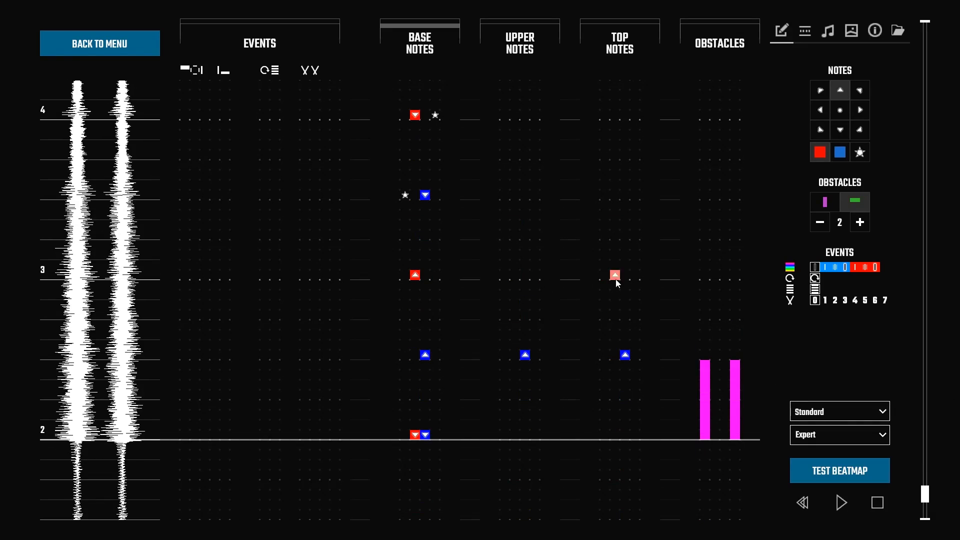
pyautogui.rightClick(526, 356)
pyautogui.rightClick(425, 355)
# Set the beatmap's note speed to 14
pyautogui.scroll(-8, 571, 297)
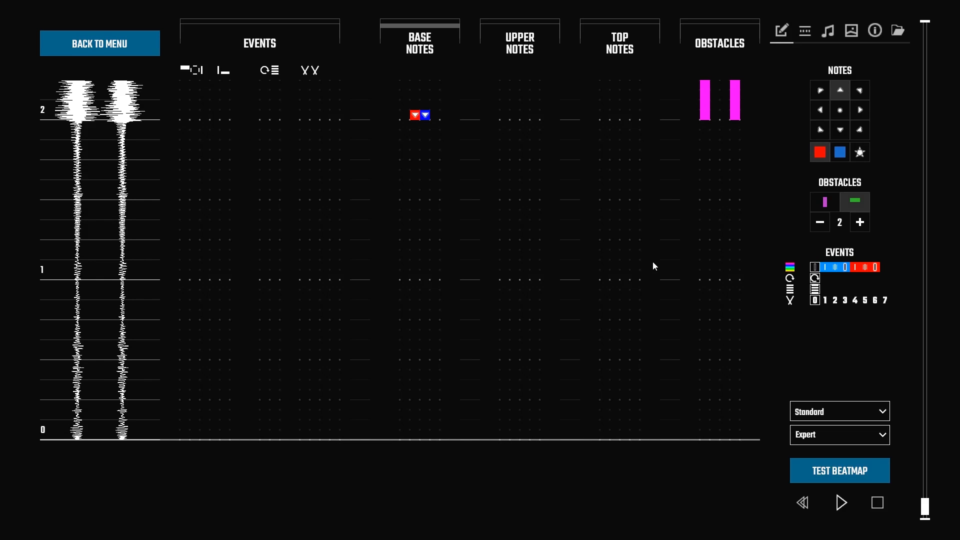
pyautogui.click(805, 32)
pyautogui.click(847, 140)
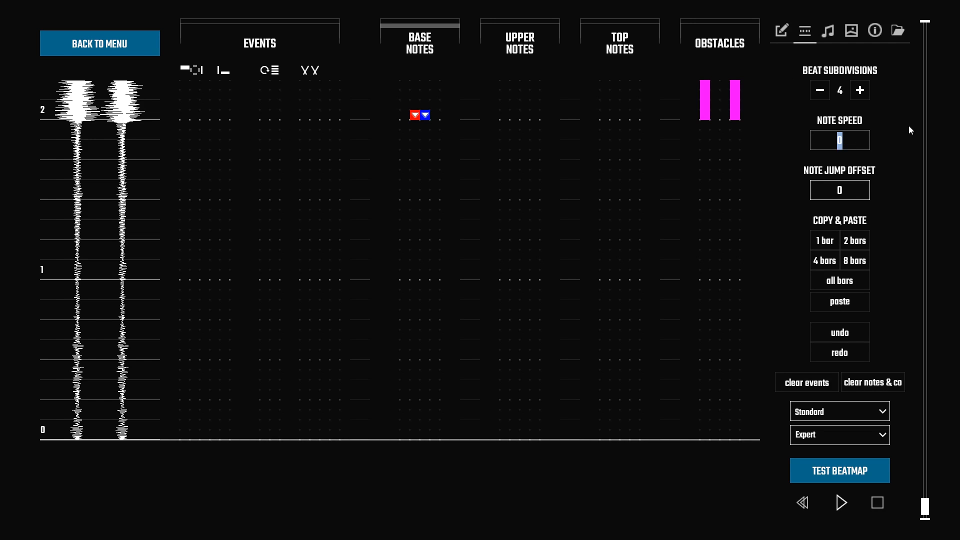
pyautogui.write('14')
# Try raising the beat subdivisions to 32 and set them back to 4
pyautogui.scroll(7, 718, 228)
pyautogui.scroll(1, 712, 240)
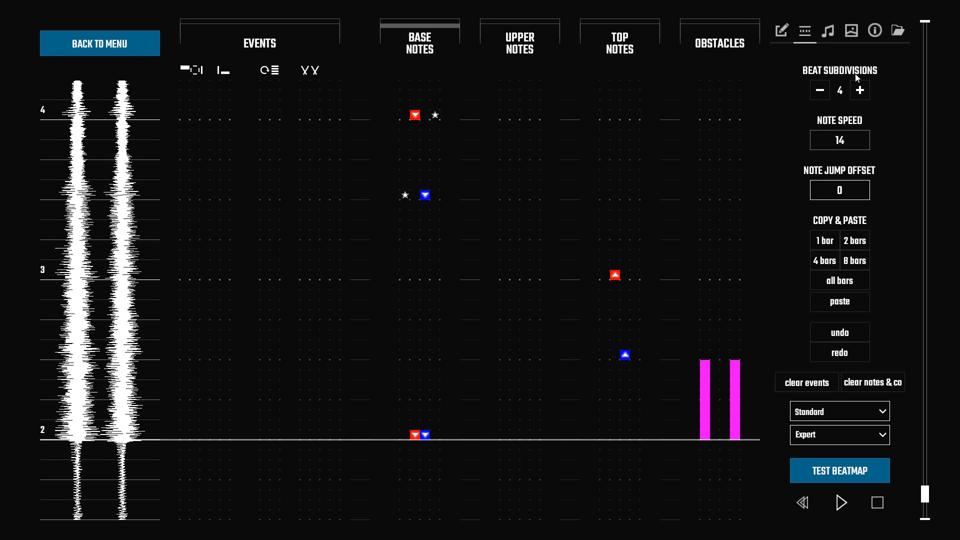
pyautogui.click(860, 91)
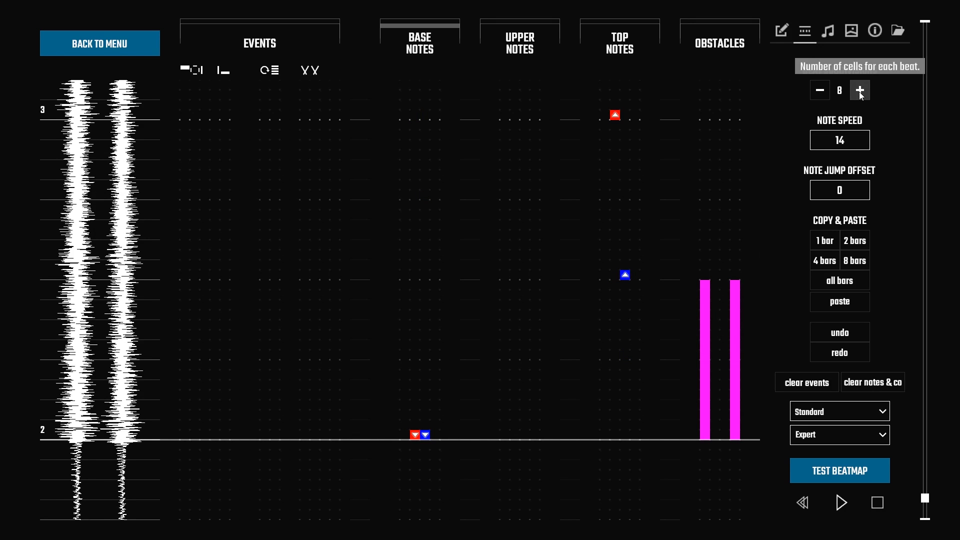
pyautogui.click(859, 92)
pyautogui.click(860, 91)
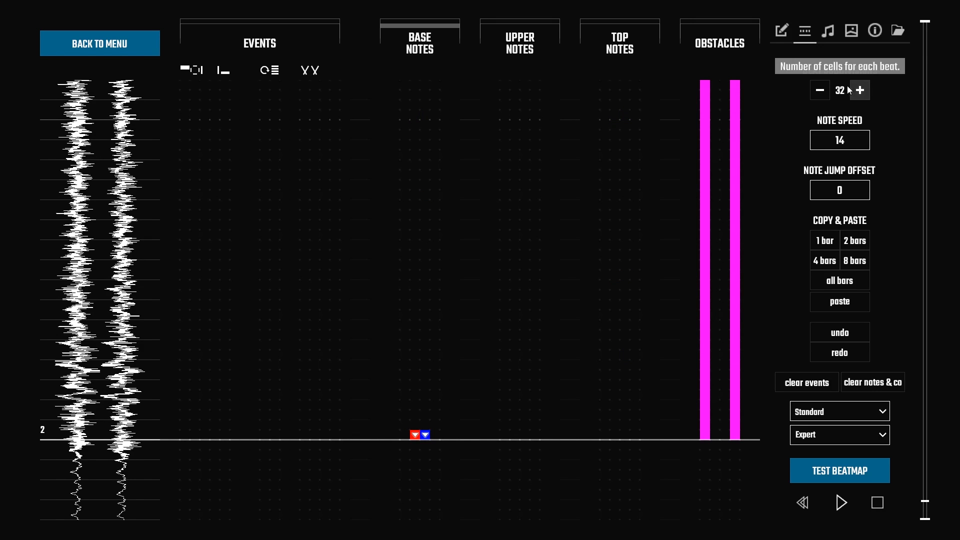
pyautogui.click(821, 91)
pyautogui.click(823, 92)
pyautogui.click(824, 92)
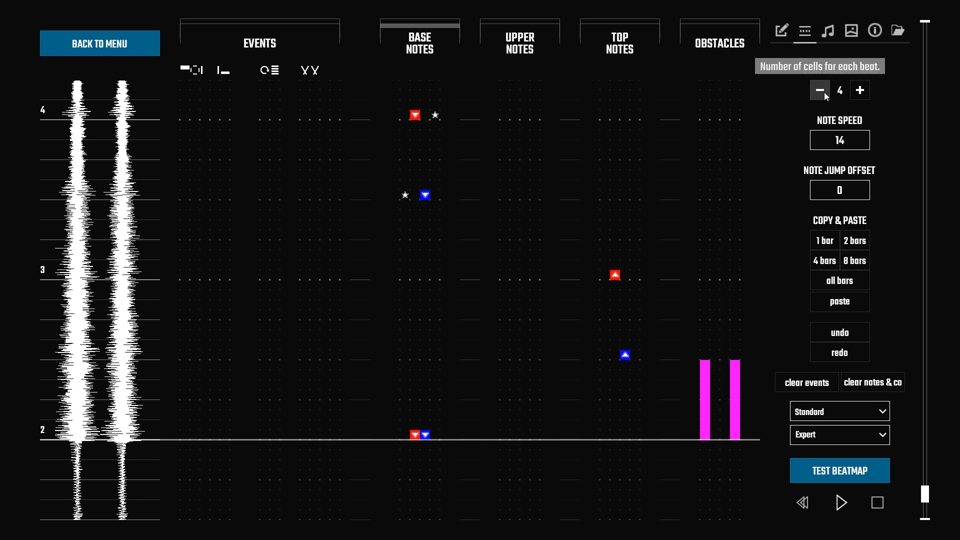
# Try a note jump offset of 1 and set it back to 0
pyautogui.click(820, 193)
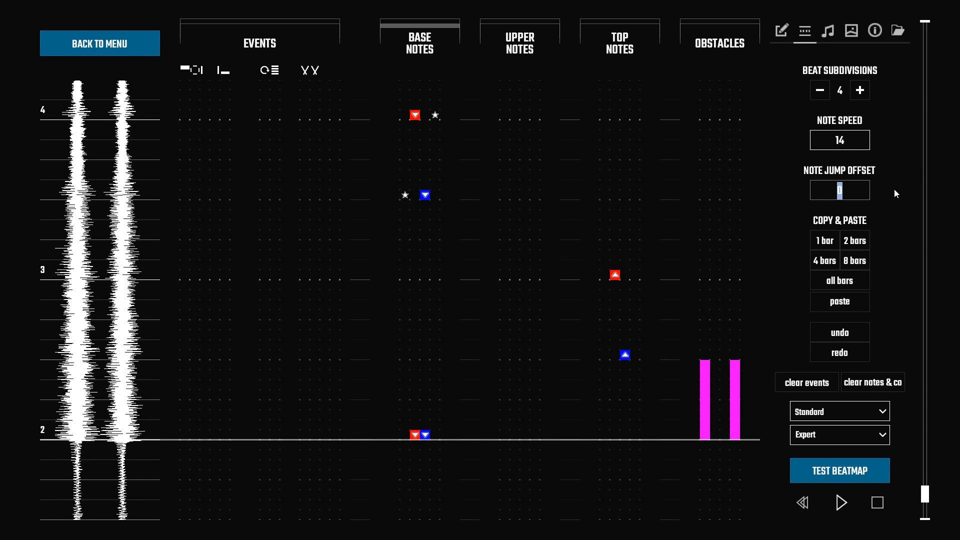
pyautogui.write('1')
pyautogui.press('BackSpace')
pyautogui.write('0')
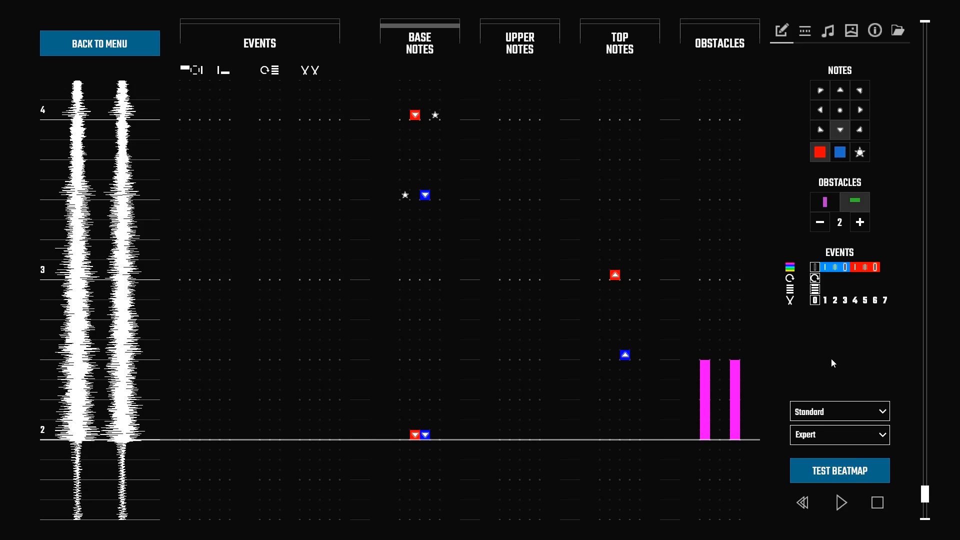
# Place downward red and blue upper notes in the second and third columns at beat 2, and test the stacked pair in game
pyautogui.click(845, 155)
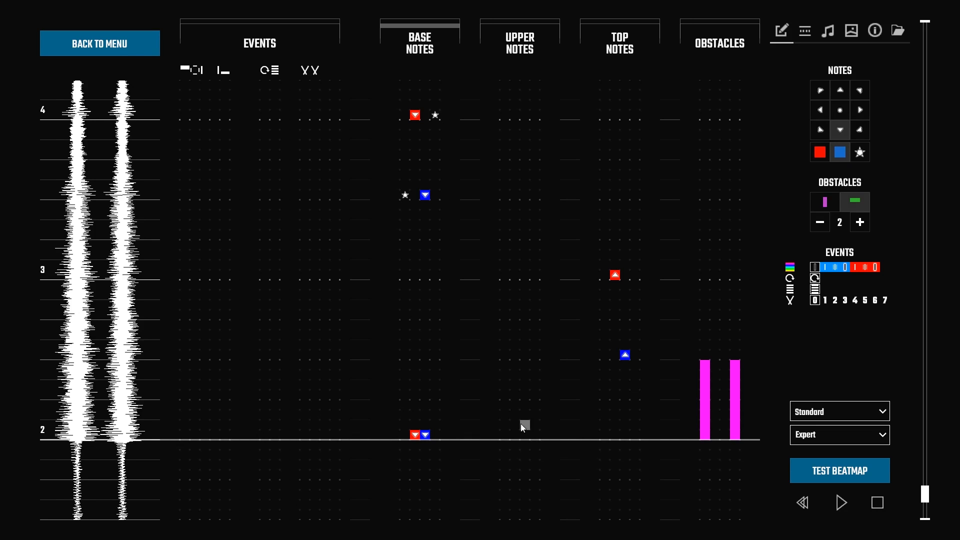
pyautogui.click(825, 154)
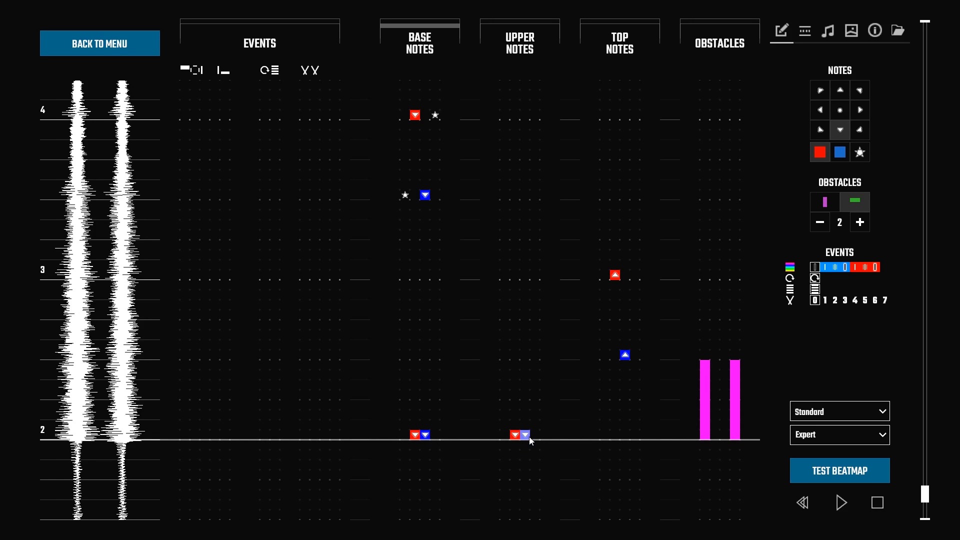
pyautogui.scroll(-3, 530, 436)
pyautogui.scroll(-1, 757, 464)
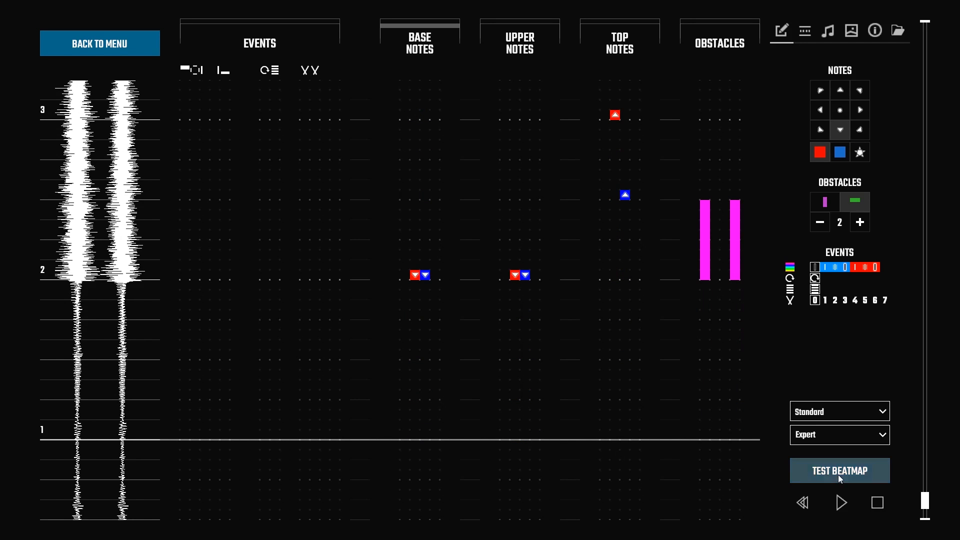
pyautogui.click(840, 470)
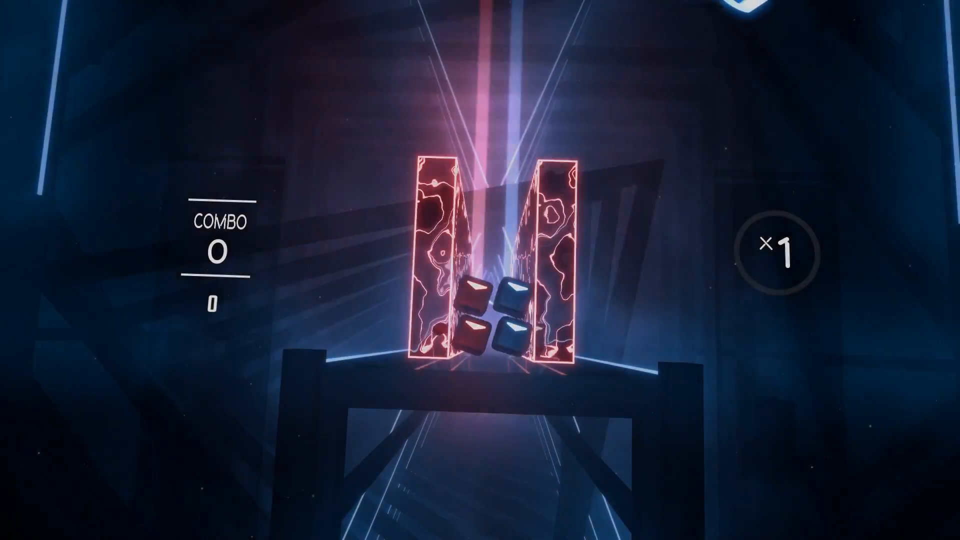
pyautogui.press('Escape')
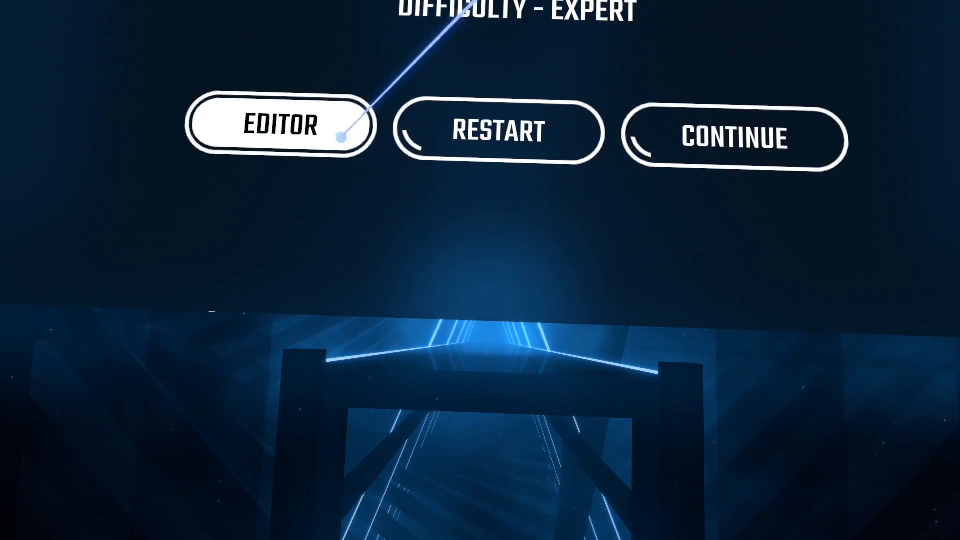
pyautogui.click(311, 125)
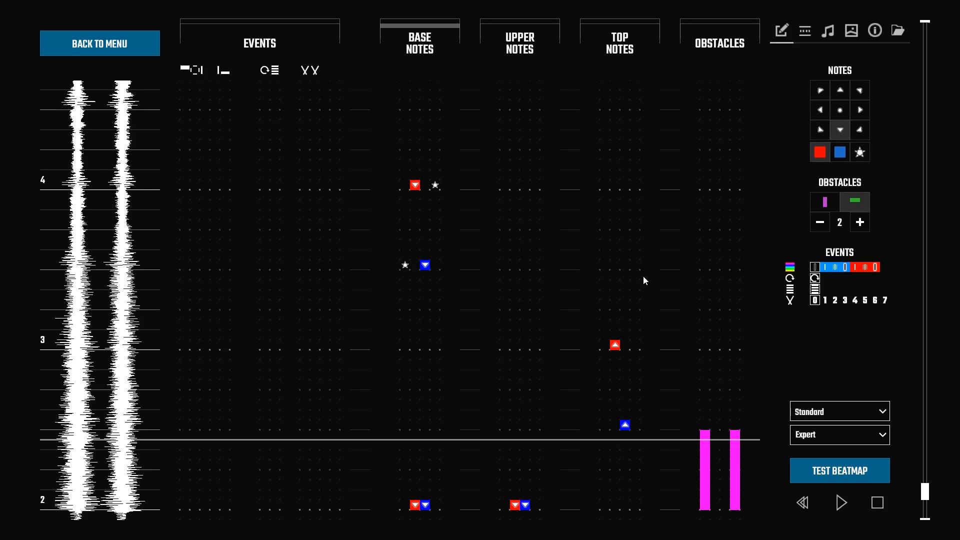
pyautogui.scroll(-2, 540, 350)
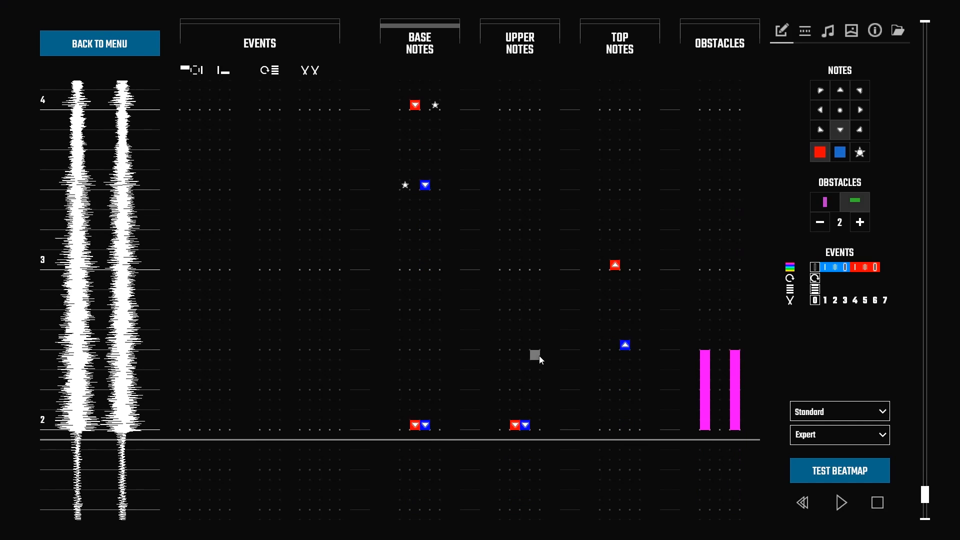
pyautogui.click(519, 427)
pyautogui.scroll(2, 615, 366)
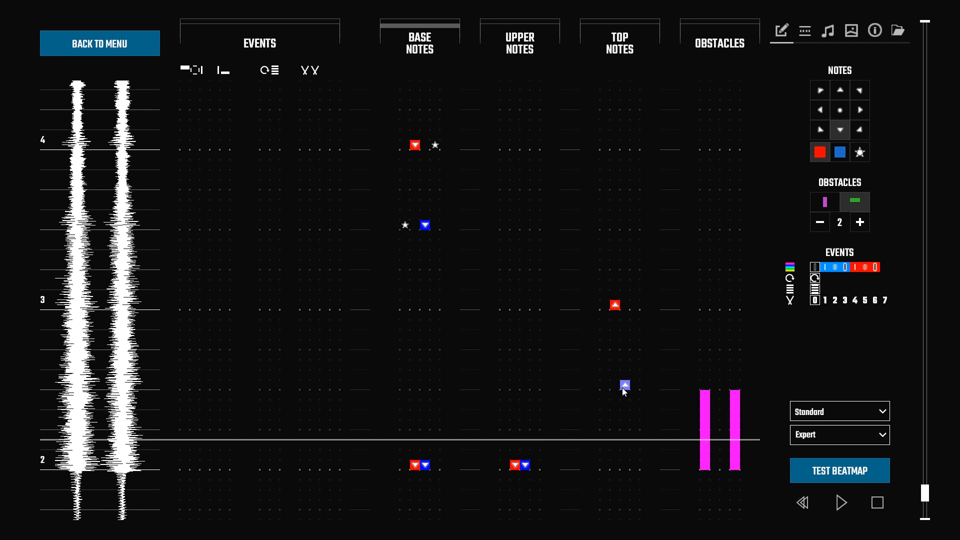
# Place a blue up-right diagonal note in the fourth upper-notes column at beat 4.5
pyautogui.scroll(8, 623, 387)
pyautogui.scroll(8, 615, 401)
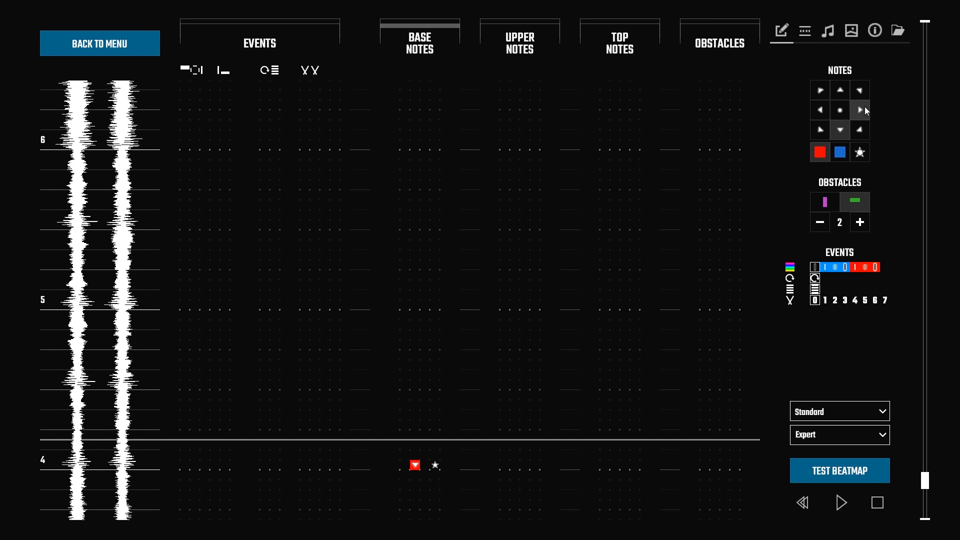
pyautogui.click(862, 91)
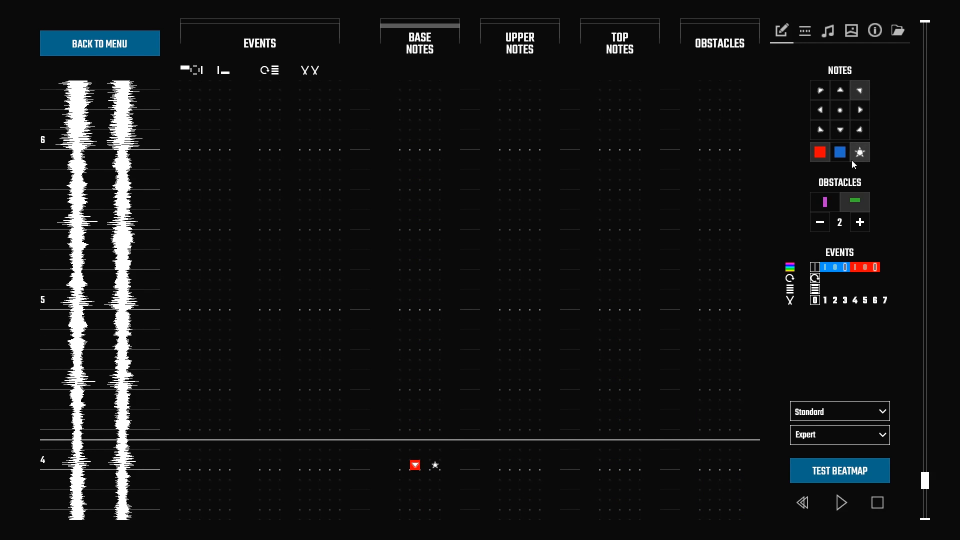
pyautogui.click(536, 384)
pyautogui.scroll(1, 537, 381)
# Place a red up-left diagonal note in the first upper-notes column at beat 5, discarding the trial base note at that beat
pyautogui.click(821, 151)
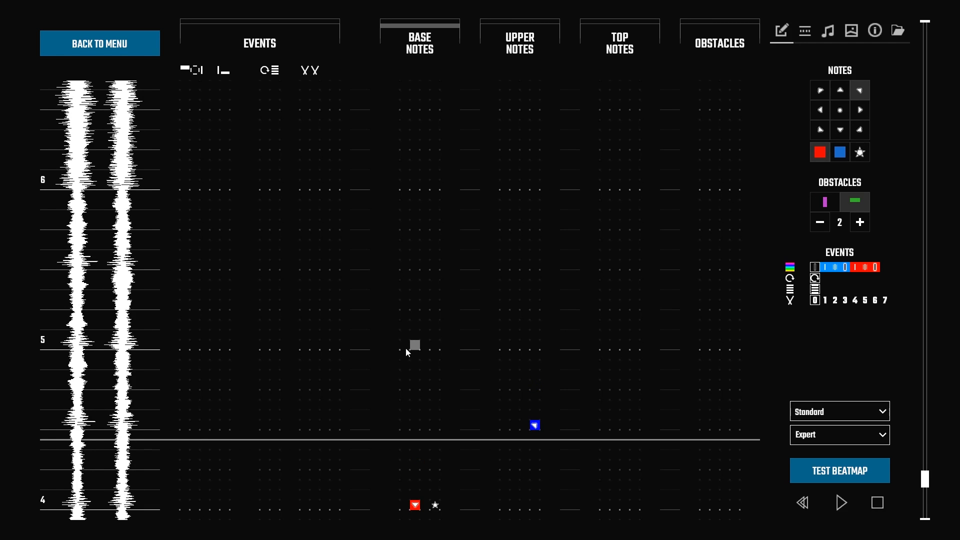
pyautogui.click(402, 346)
pyautogui.scroll(1, 505, 398)
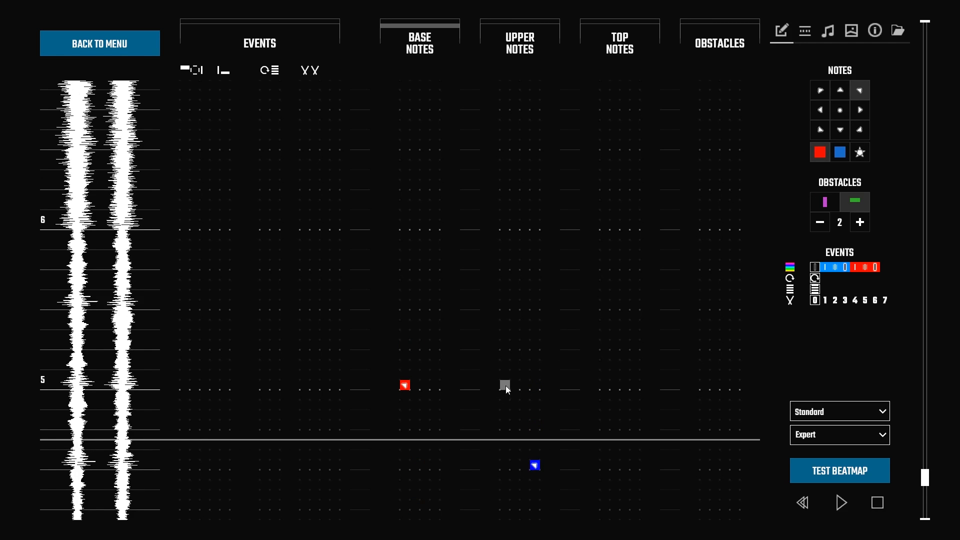
pyautogui.click(820, 90)
pyautogui.click(406, 385)
# Place downward base notes, a blue one in the third column at beat 5.5 and a red one in the second column at beat 6
pyautogui.scroll(2, 483, 383)
pyautogui.click(843, 130)
pyautogui.click(840, 153)
pyautogui.scroll(1, 426, 385)
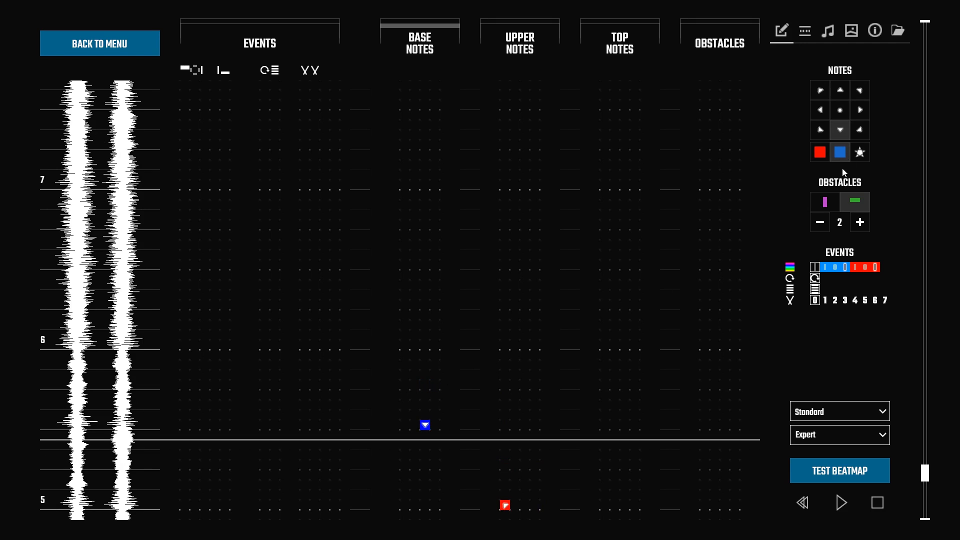
pyautogui.click(827, 156)
pyautogui.scroll(1, 436, 345)
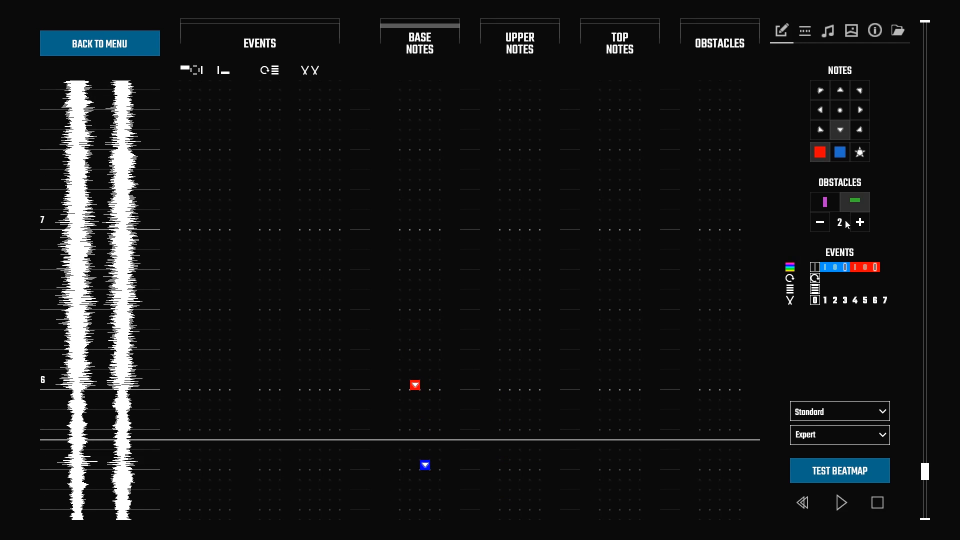
# Place a full-width green obstacle with length 2 at beat 6, and test the section in game
pyautogui.click(706, 385)
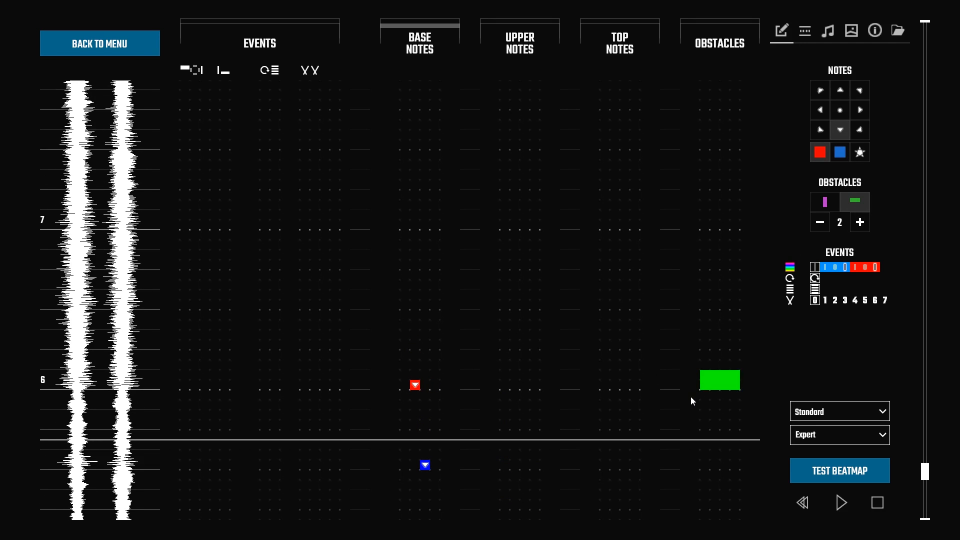
pyautogui.press('space')
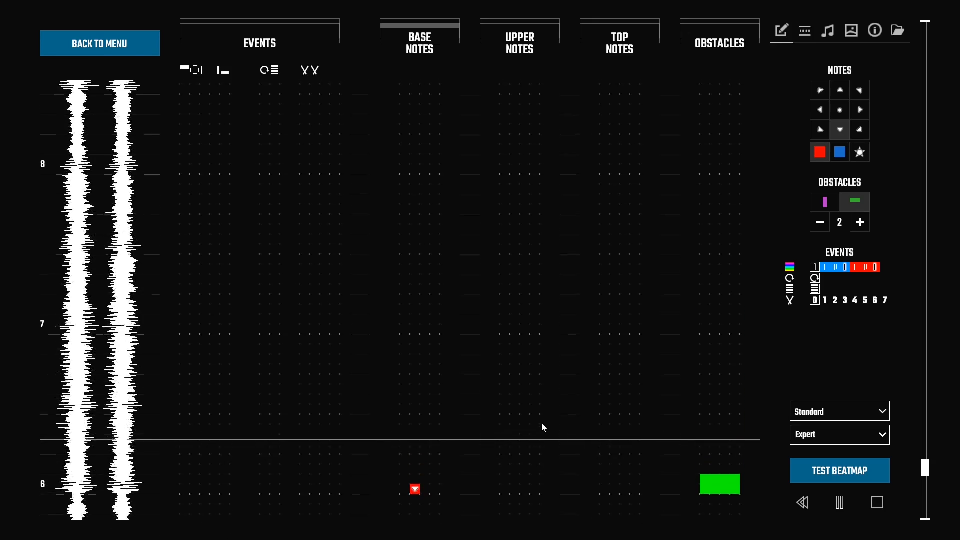
pyautogui.press('space')
pyautogui.scroll(-1, 600, 415)
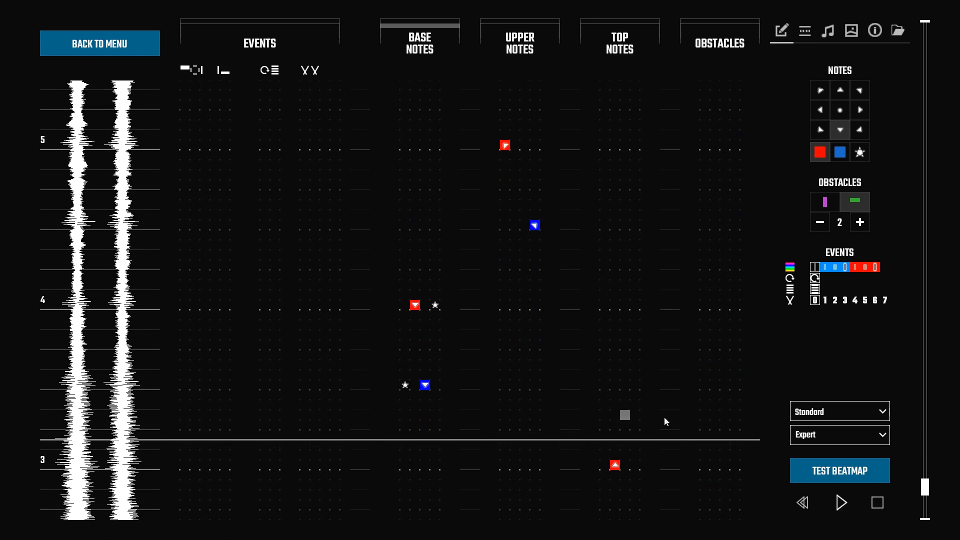
pyautogui.click(854, 470)
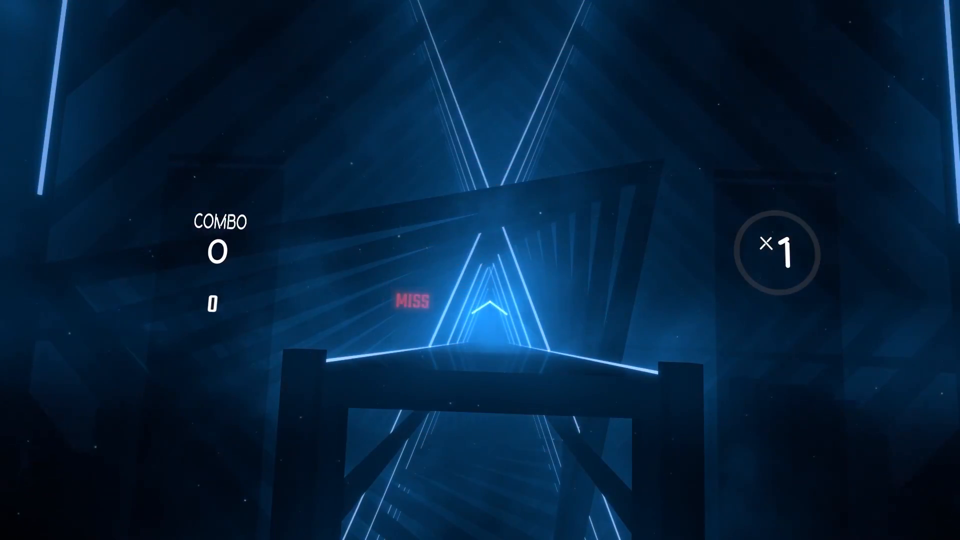
pyautogui.press('Escape')
pyautogui.click(288, 120)
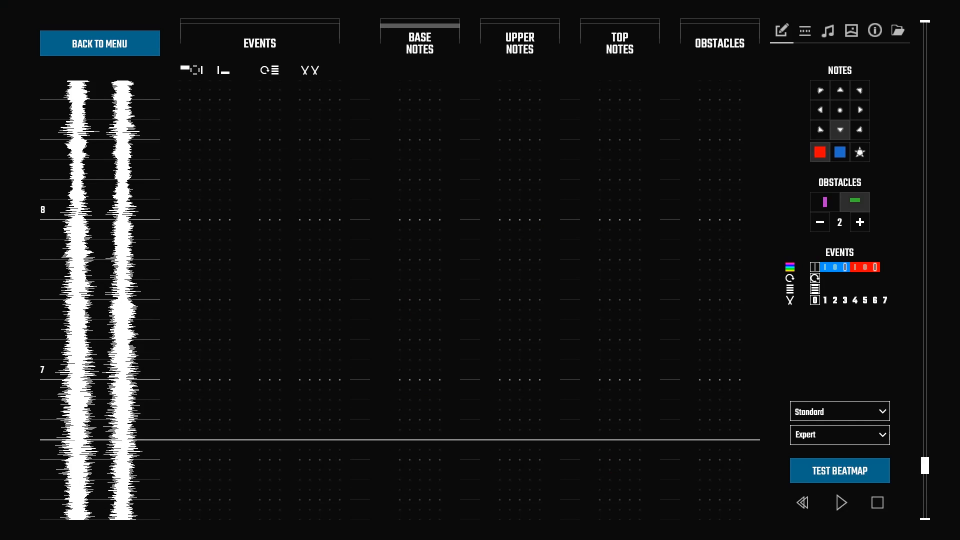
# Review the placed notes and obstacles back to the start of the song, and check the default lighting in a test play
pyautogui.scroll(-10, 720, 346)
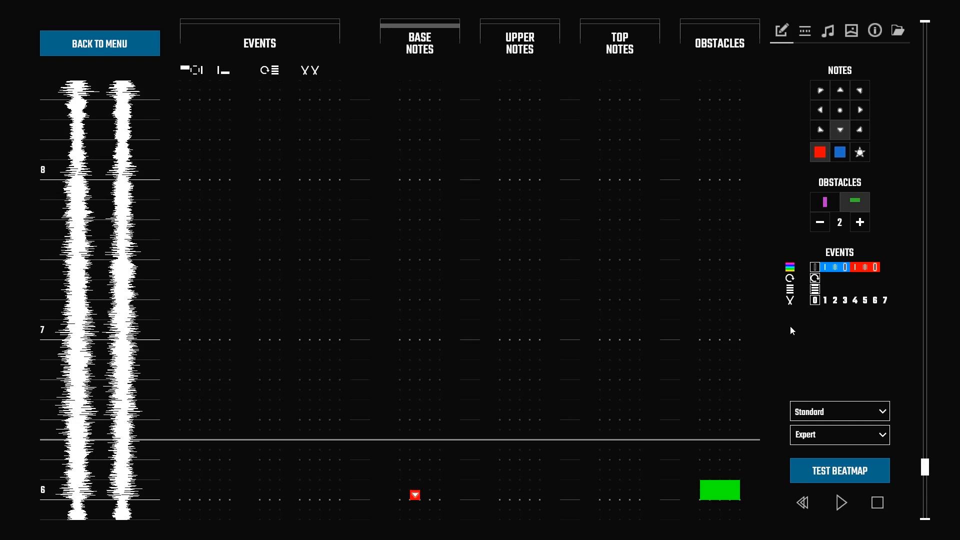
pyautogui.scroll(-6, 753, 328)
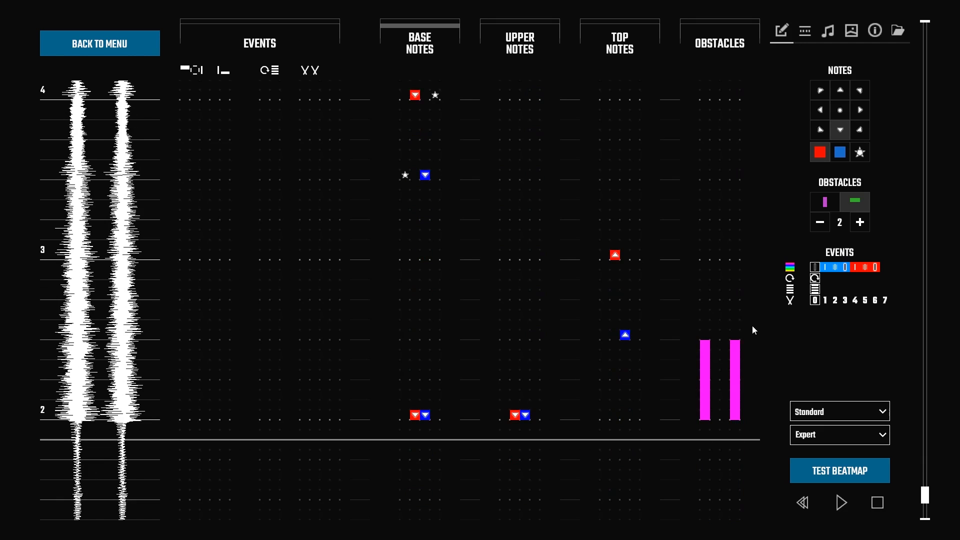
pyautogui.scroll(2, 753, 325)
pyautogui.scroll(-2, 753, 325)
pyautogui.scroll(1, 752, 325)
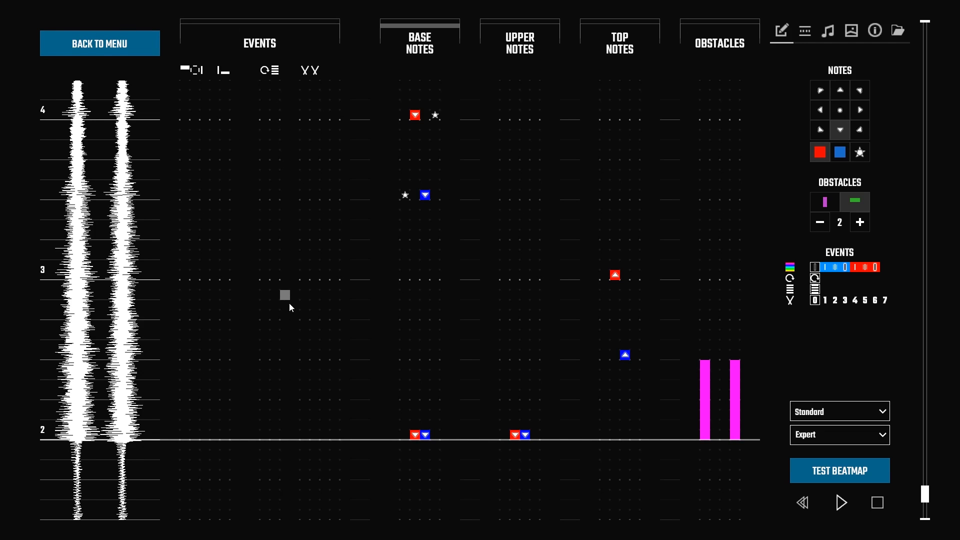
pyautogui.scroll(-6, 365, 337)
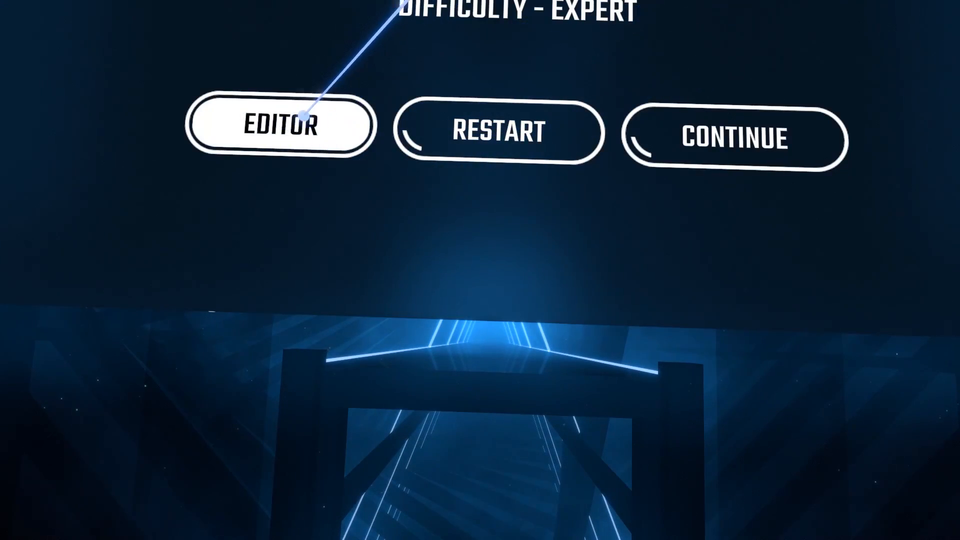
pyautogui.click(288, 125)
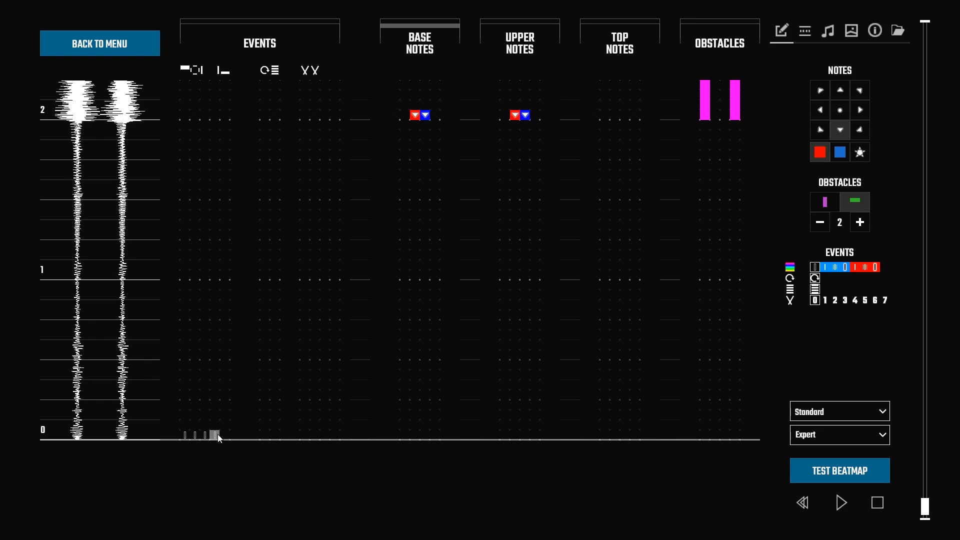
# Place light-off events across the five light columns at beat 0, and test the opening in game
pyautogui.click(800, 478)
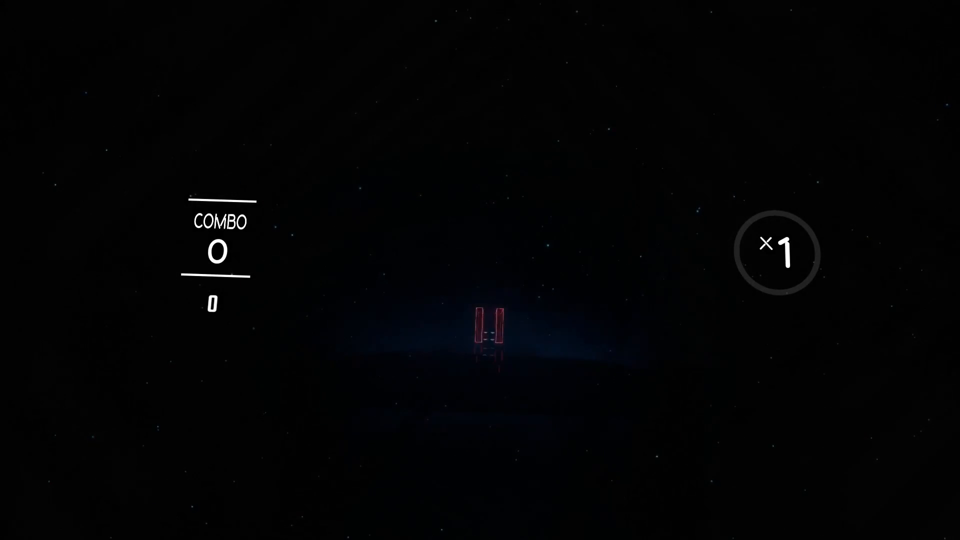
pyautogui.press('Escape')
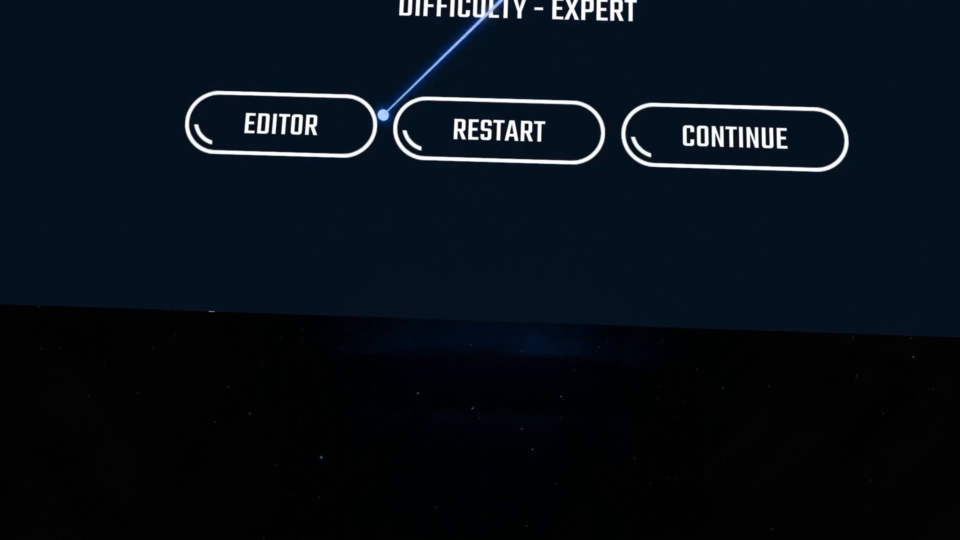
pyautogui.click(280, 125)
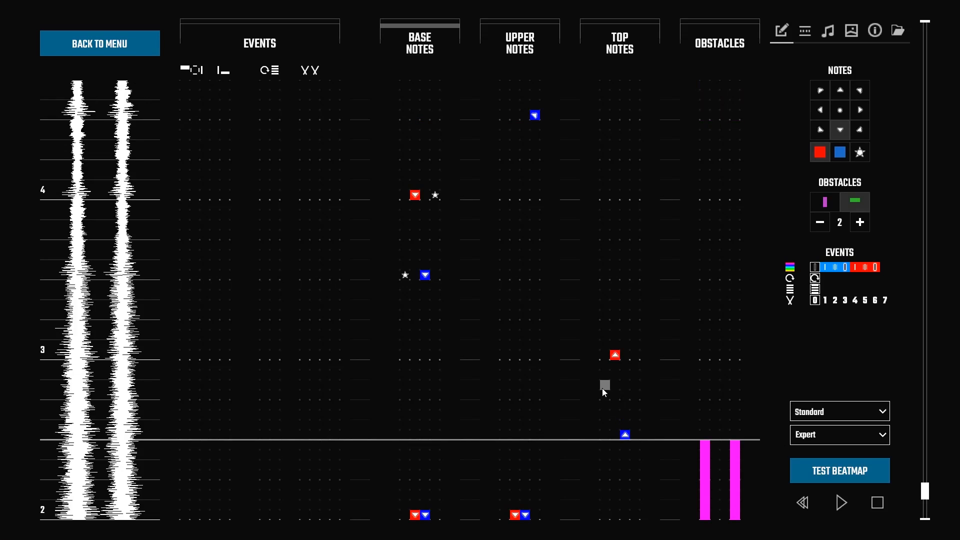
# Place red light-on events in the first light column and the Bottom Lights column at beat 2, and test them in game
pyautogui.scroll(-6, 602, 388)
pyautogui.click(855, 268)
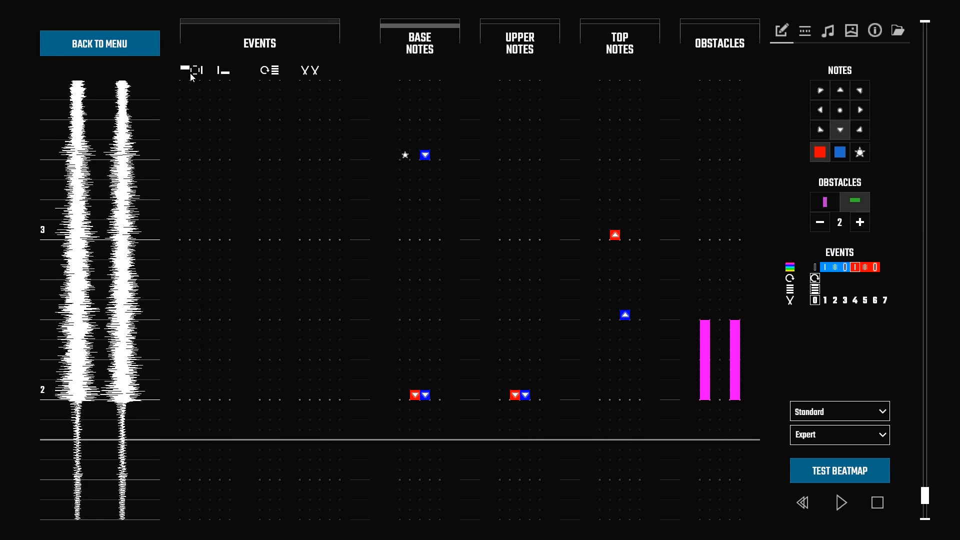
pyautogui.click(186, 395)
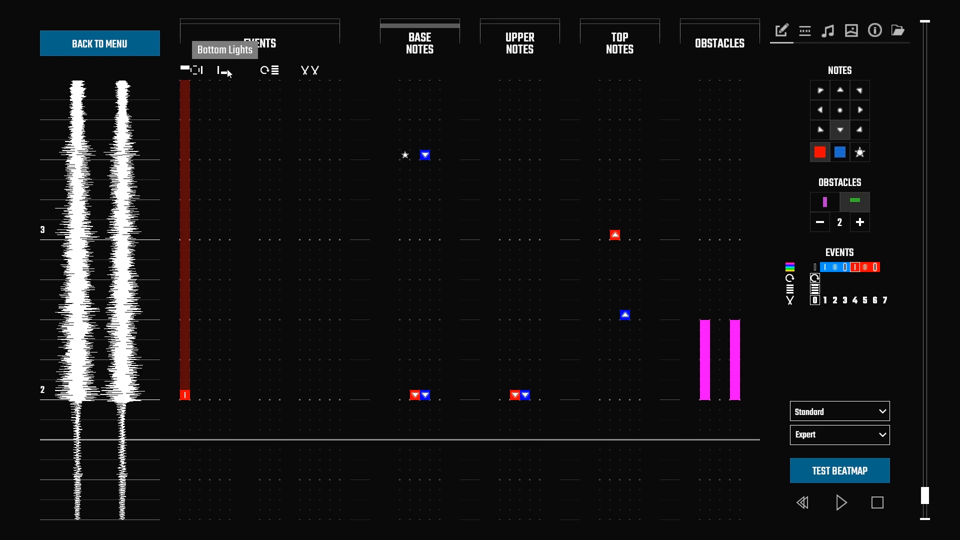
pyautogui.click(225, 395)
pyautogui.scroll(-1, 434, 435)
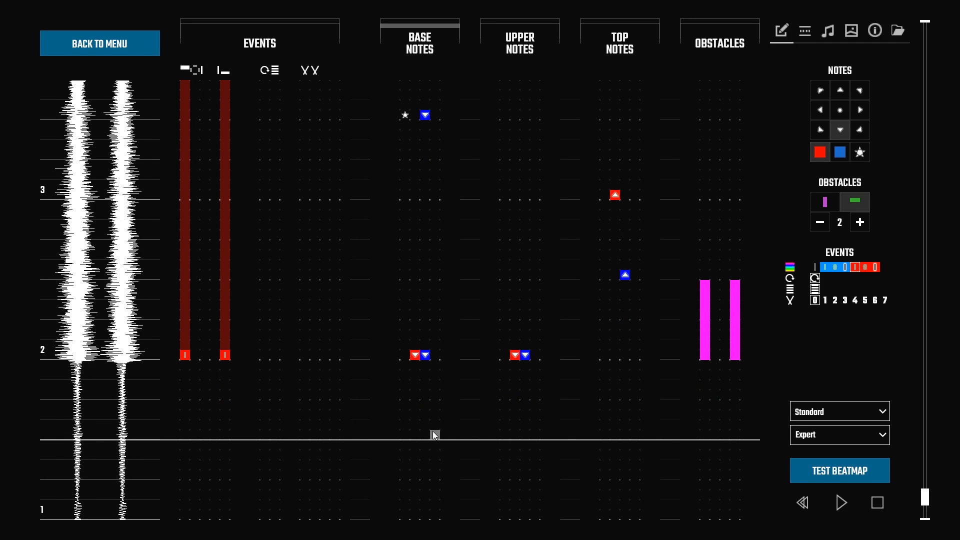
pyautogui.click(866, 464)
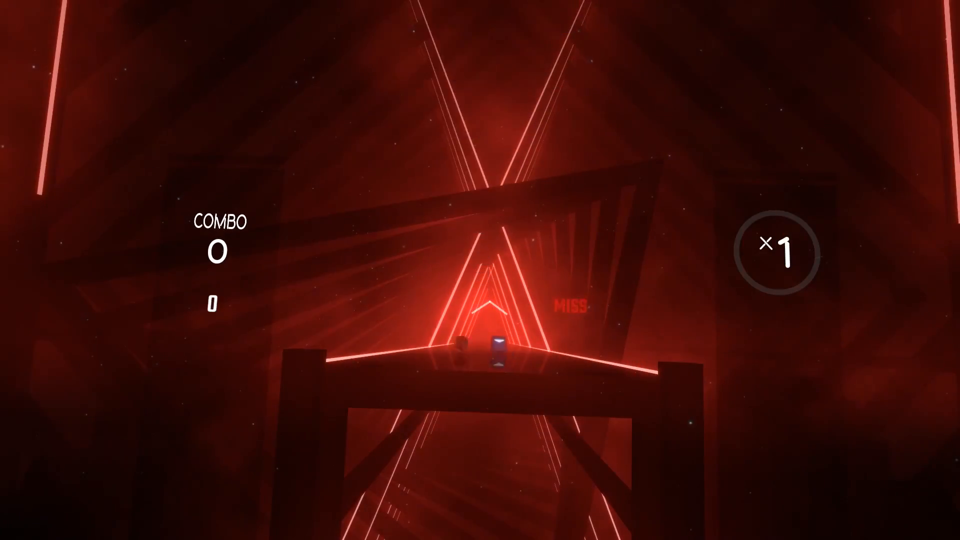
pyautogui.press('Escape')
pyautogui.click(351, 149)
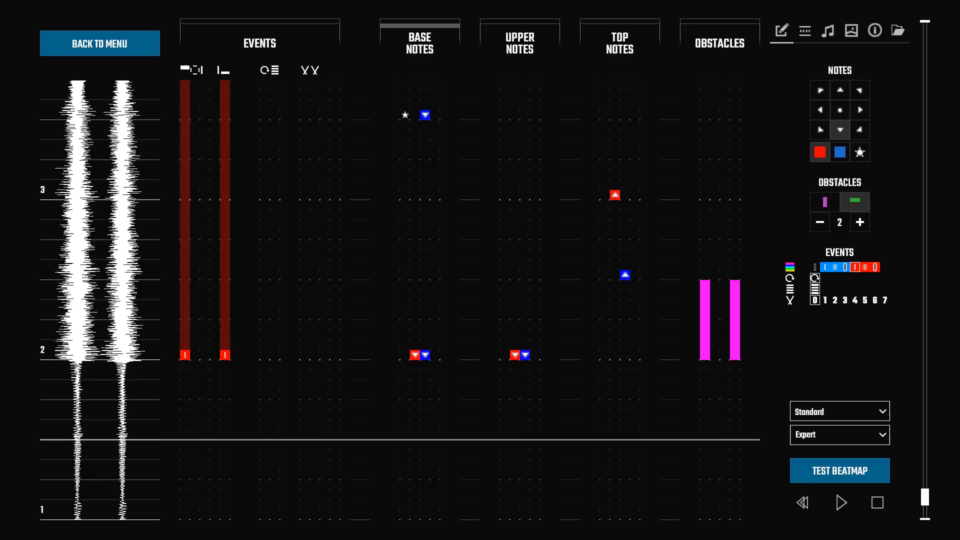
# Place red fade events in the third and fourth light columns at beat 2, and test the lighting in game
pyautogui.scroll(-4, 265, 294)
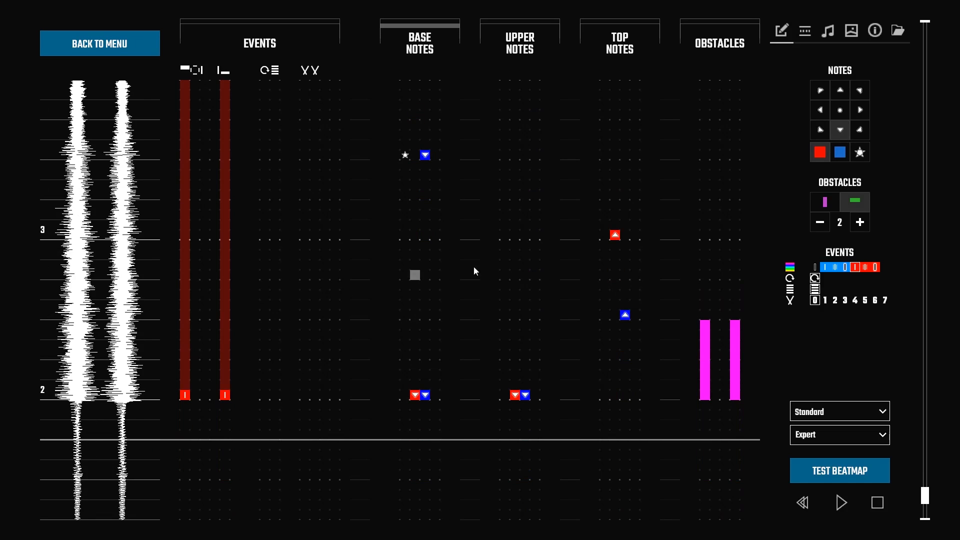
pyautogui.click(876, 268)
pyautogui.click(209, 395)
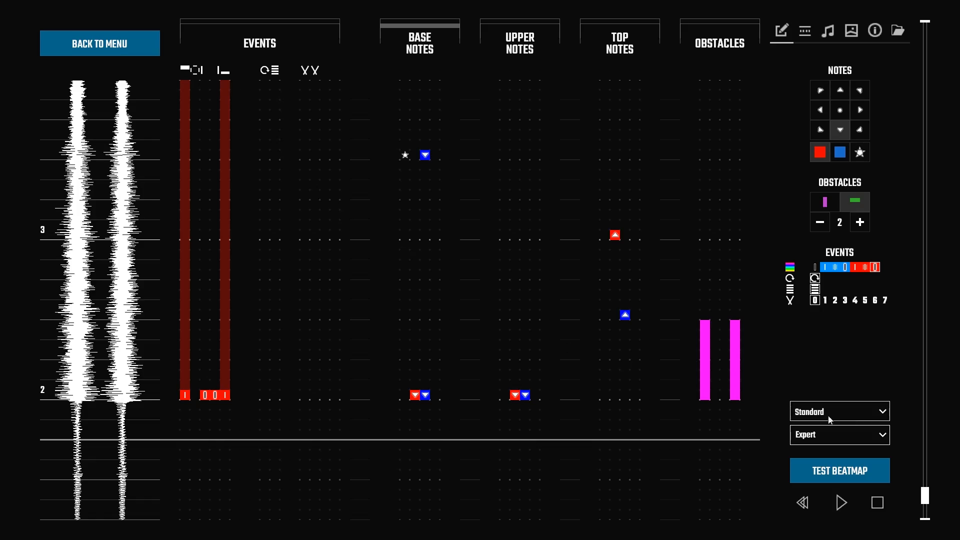
pyautogui.click(856, 468)
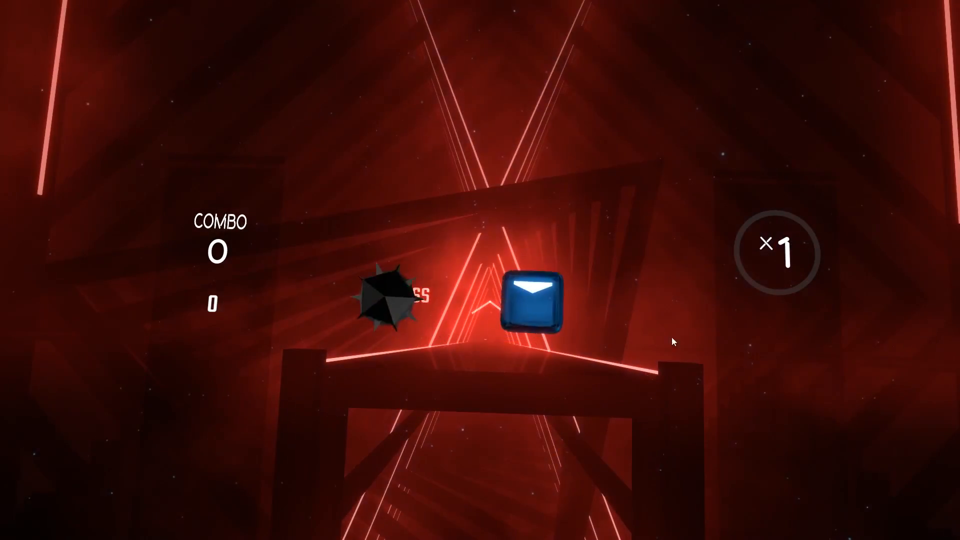
pyautogui.press('Escape')
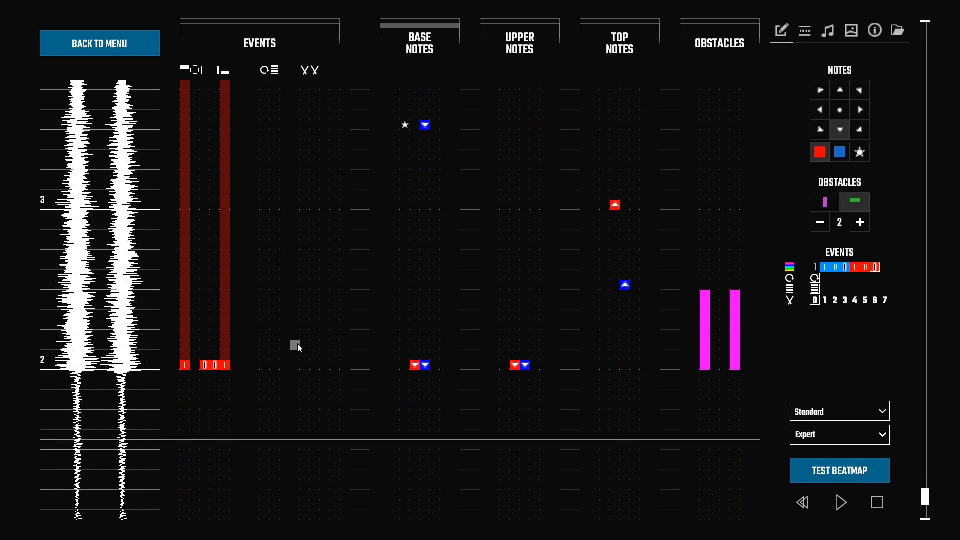
# Clear the third and fourth light columns at beat 2, and set red fade events in the first and Bottom Lights columns
pyautogui.rightClick(215, 365)
pyautogui.rightClick(205, 365)
pyautogui.rightClick(185, 365)
pyautogui.click(185, 365)
pyautogui.click(223, 364)
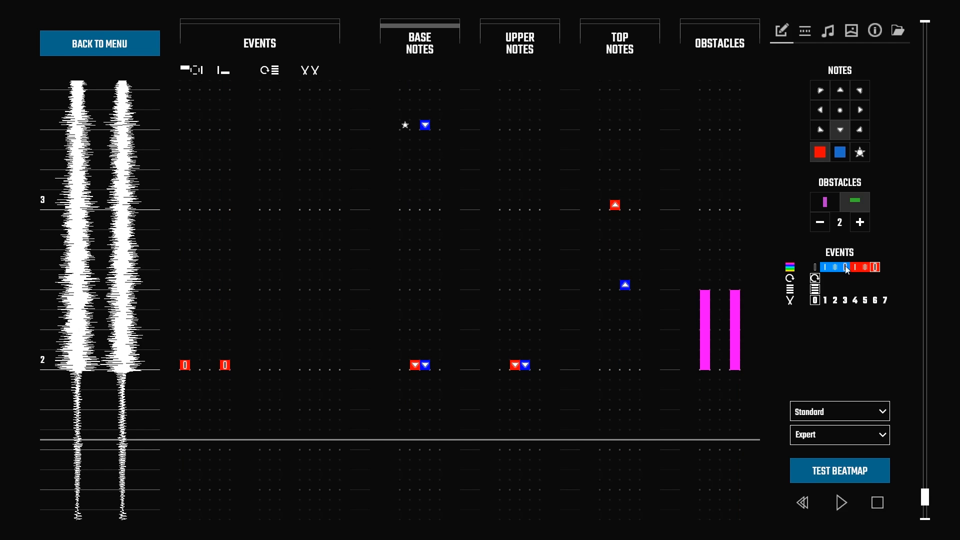
# Set red light-on events in the third and fourth light columns at beat 2
pyautogui.click(205, 372)
pyautogui.click(215, 372)
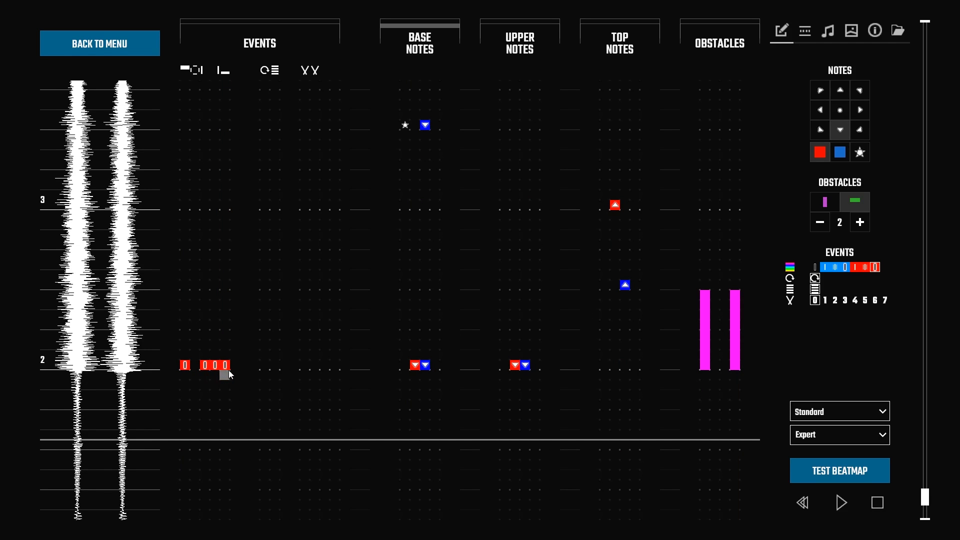
pyautogui.scroll(1, 260, 374)
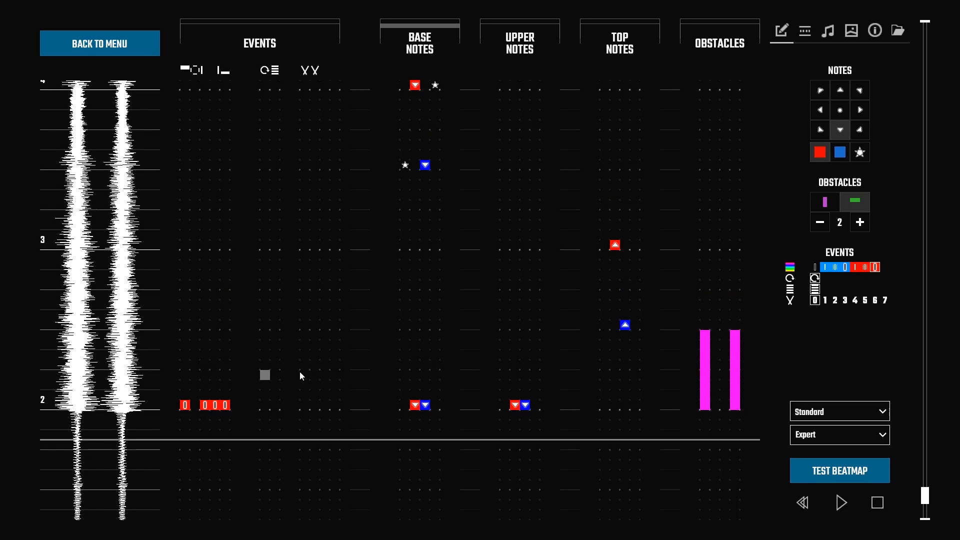
pyautogui.click(205, 405)
pyautogui.click(215, 405)
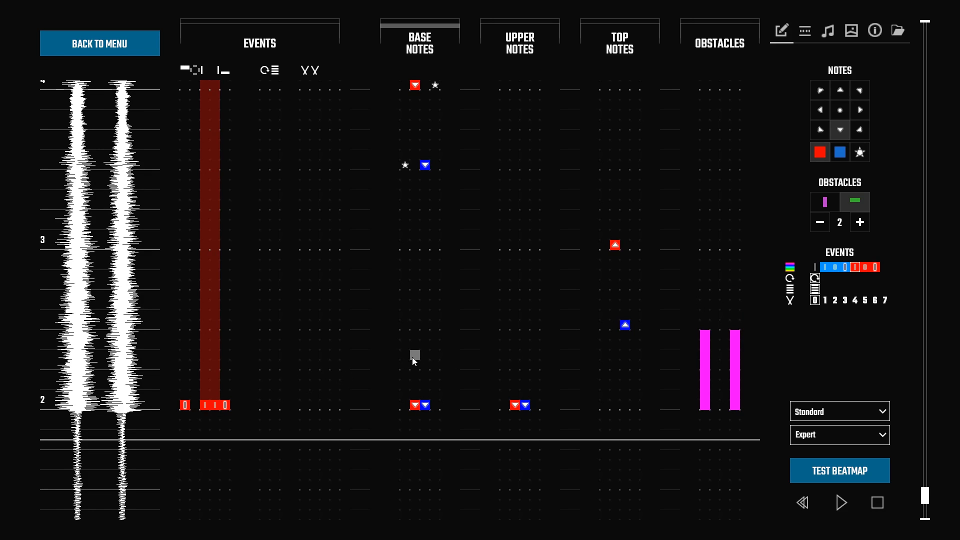
pyautogui.scroll(-1, 412, 357)
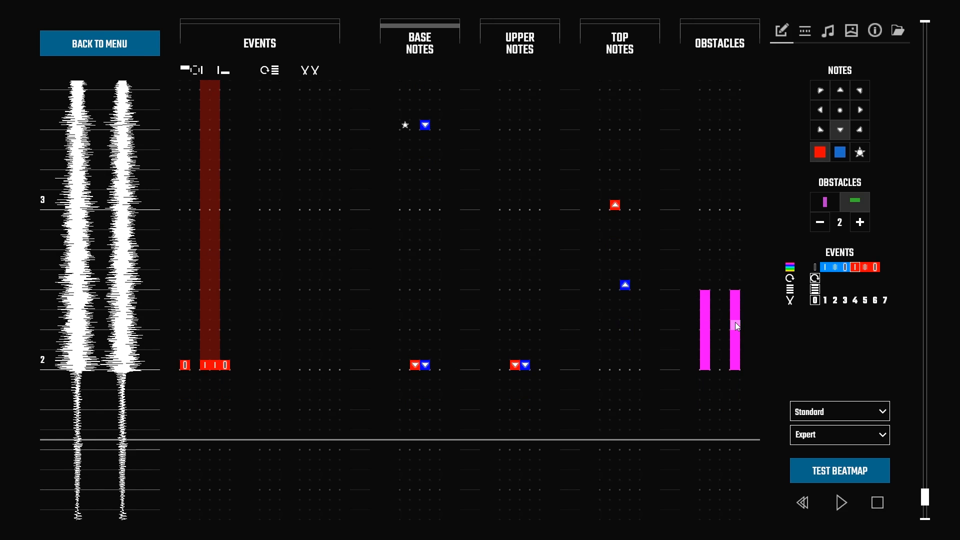
# Place laser rotation speed 1 events in both laser rotation columns at beat 2
pyautogui.click(826, 301)
pyautogui.click(316, 364)
pyautogui.scroll(1, 316, 364)
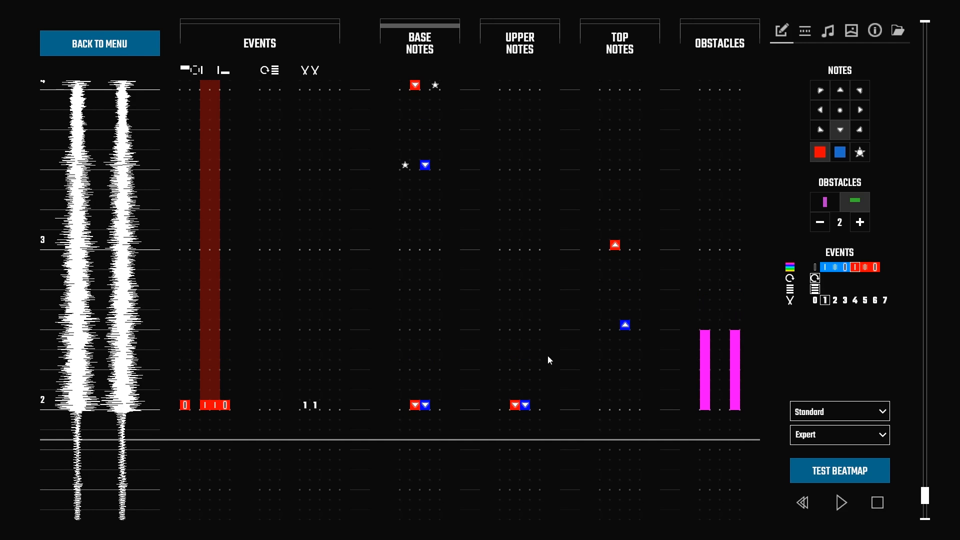
# Place a laser rotation speed 5 event at beat 2.5 and speed 0 events in both rotation columns at beat 3
pyautogui.click(865, 301)
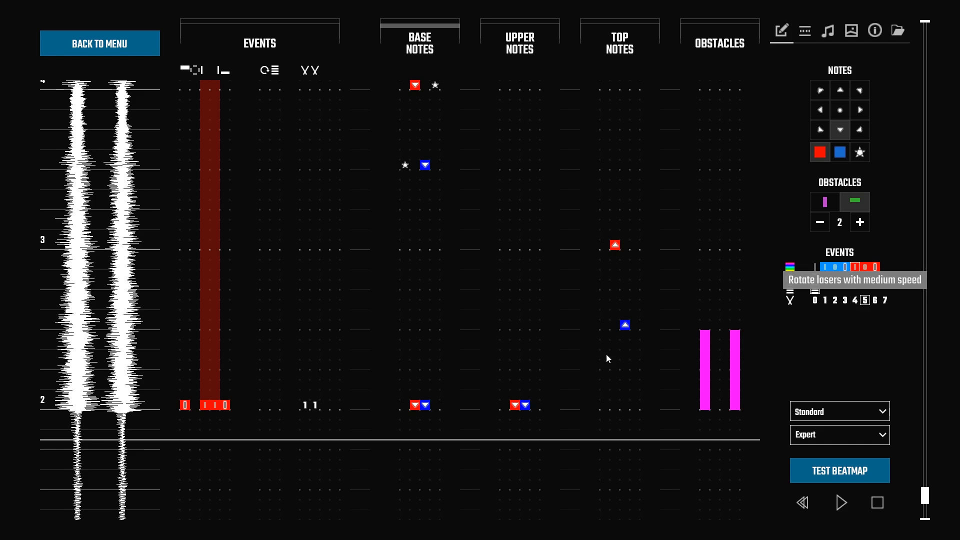
pyautogui.scroll(1, 347, 399)
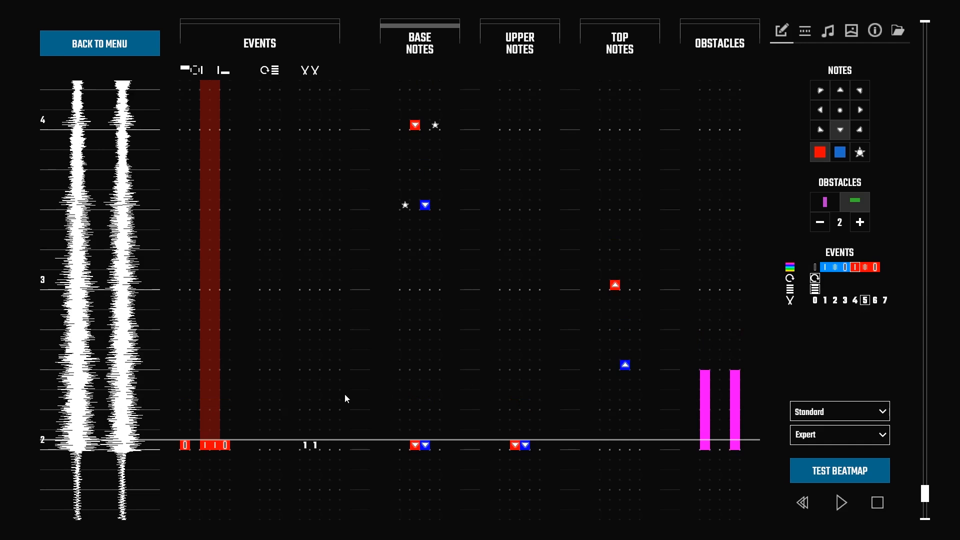
pyautogui.click(314, 367)
pyautogui.click(814, 302)
pyautogui.click(304, 288)
pyautogui.click(316, 286)
# Place blue light-on events in the third and fourth light columns and speed 1 laser rotations at beat 0, and test in game
pyautogui.scroll(-2, 300, 411)
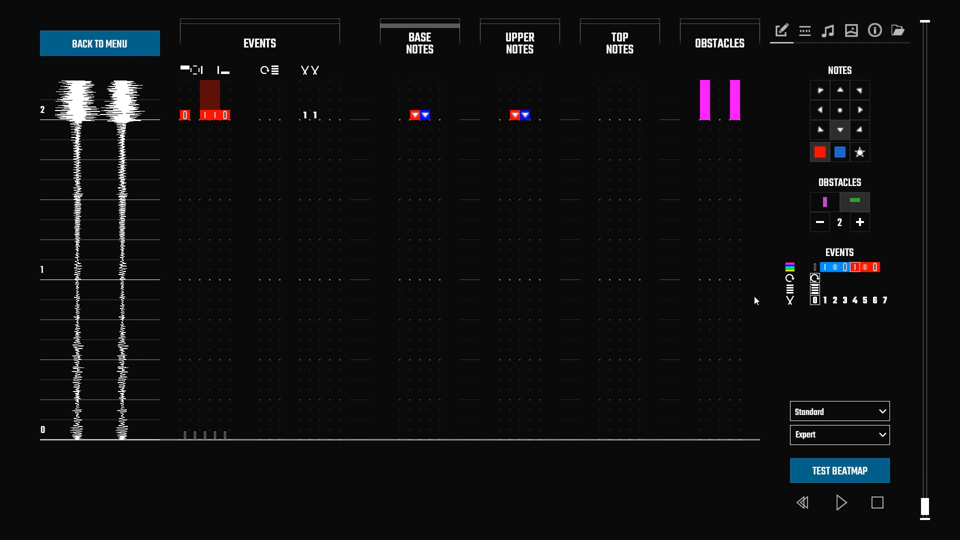
pyautogui.click(827, 266)
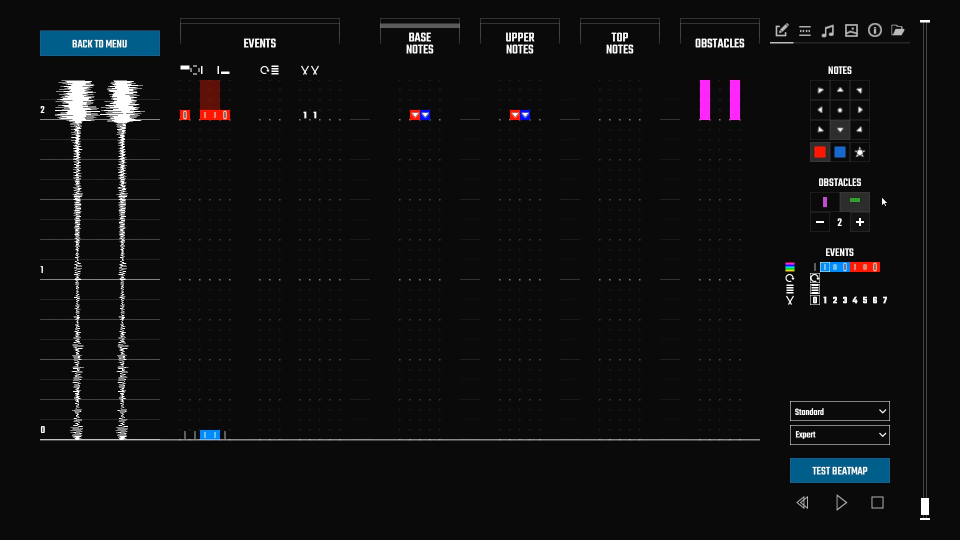
pyautogui.click(826, 301)
pyautogui.click(315, 435)
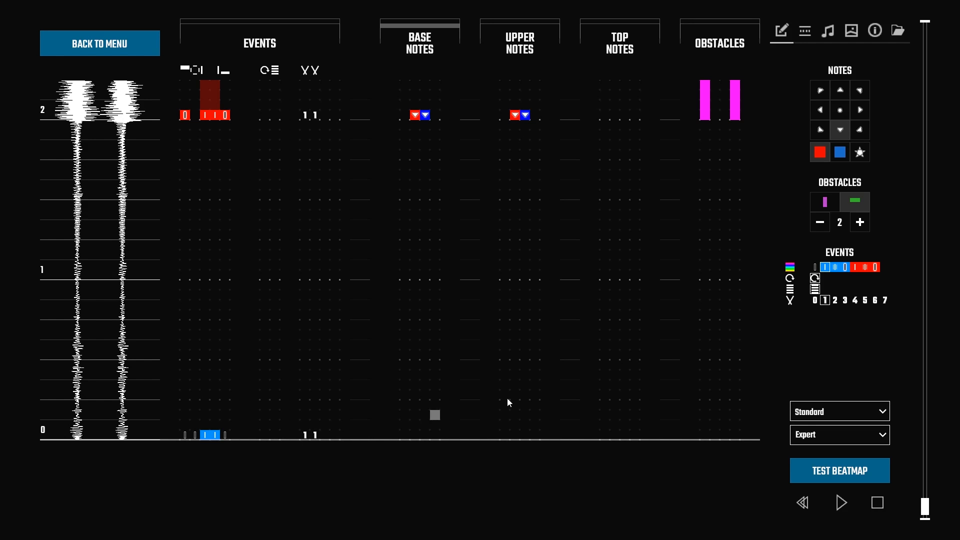
pyautogui.click(840, 470)
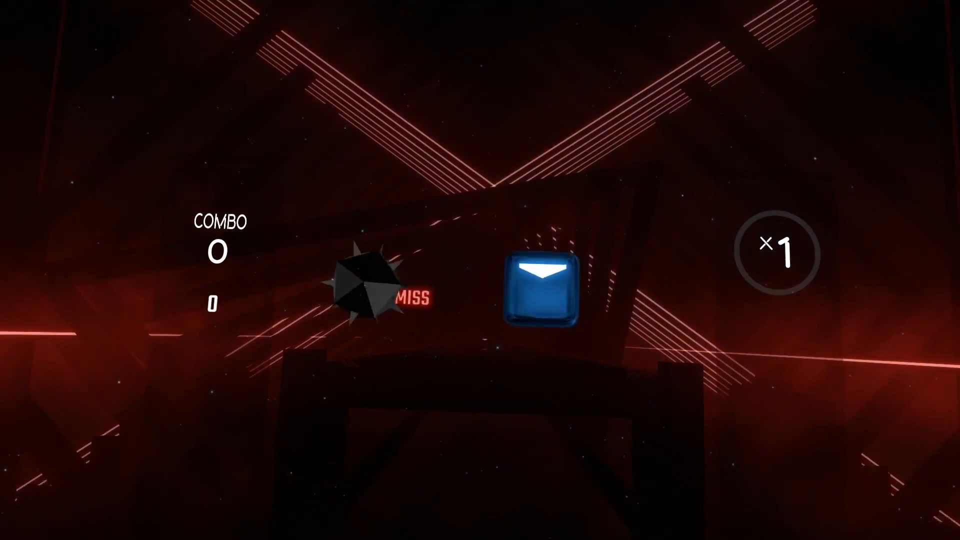
pyautogui.press('Escape')
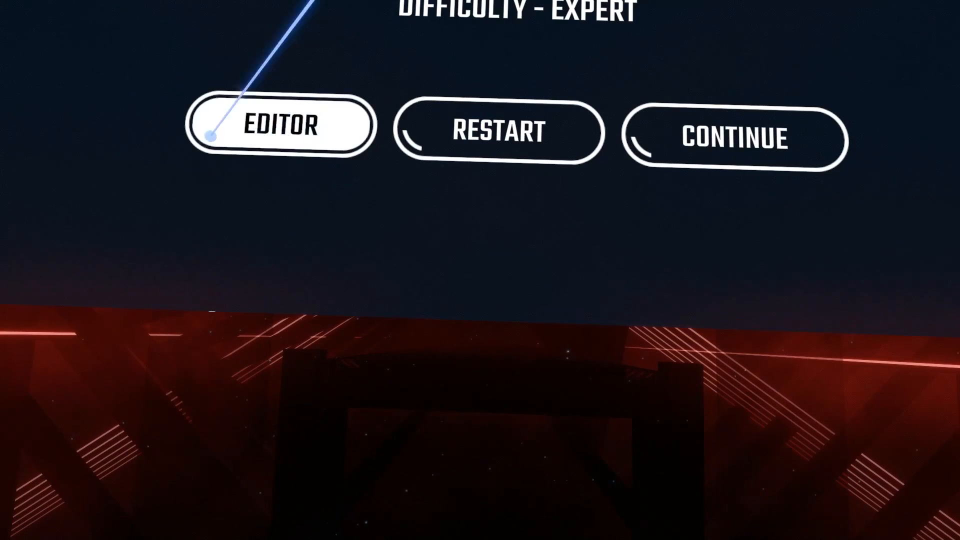
# Return to the editor, remove the laser rotation events at beats 2.5 and 3, and place ring rotation and ring zoom events at beat 2
pyautogui.click(280, 124)
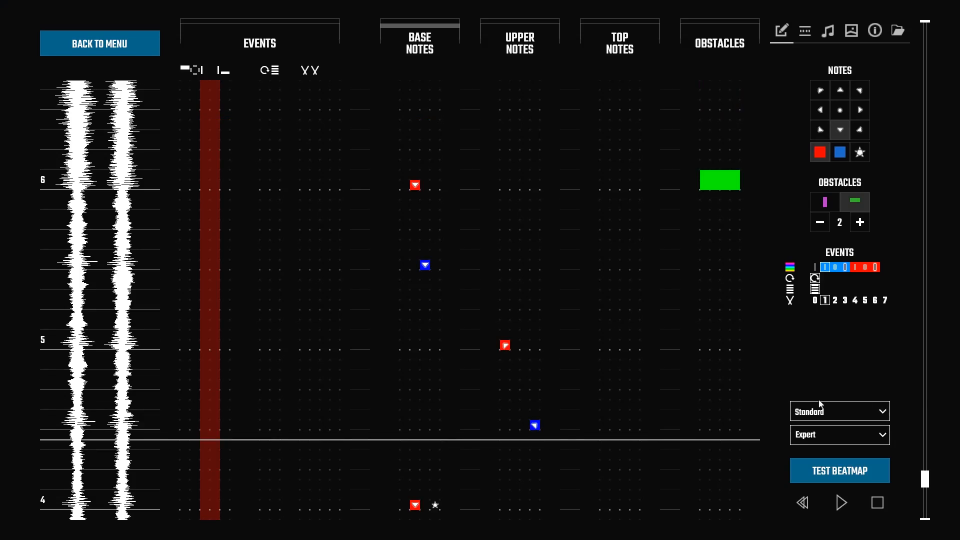
pyautogui.scroll(-8, 631, 330)
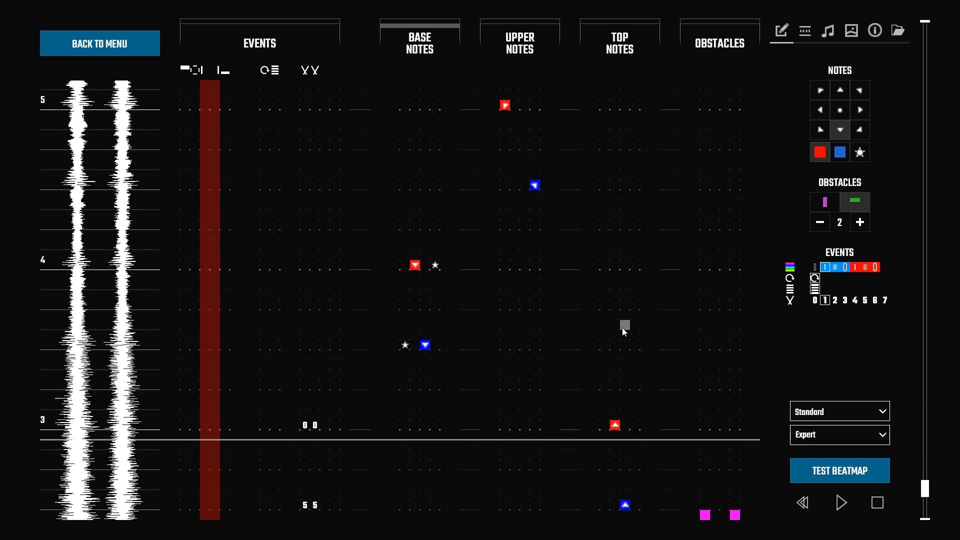
pyautogui.scroll(1, 624, 332)
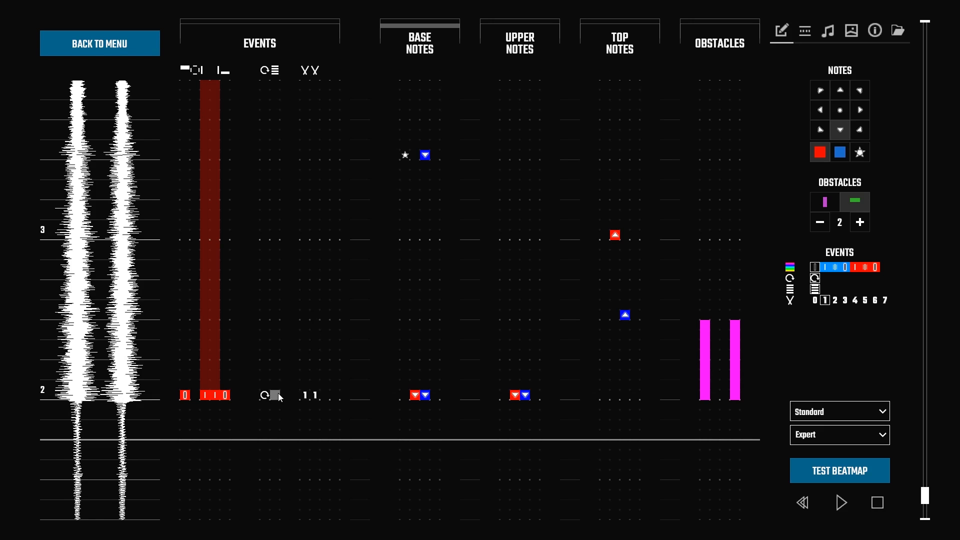
pyautogui.scroll(1, 280, 394)
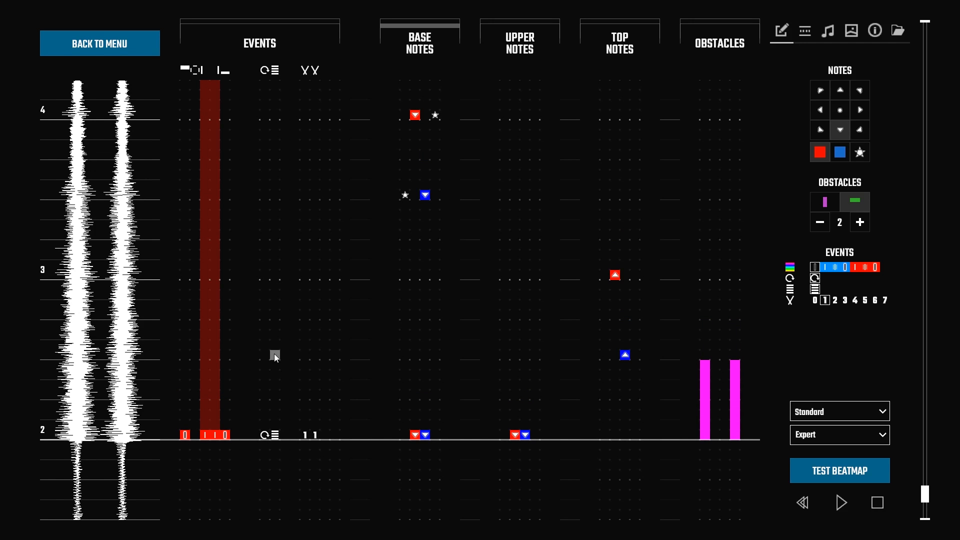
# Place ring zoom events at beats 2.5, 3, 3.5 and 4, and a ring rotation event at beat 4
pyautogui.click(277, 274)
pyautogui.scroll(3, 283, 290)
pyautogui.click(277, 316)
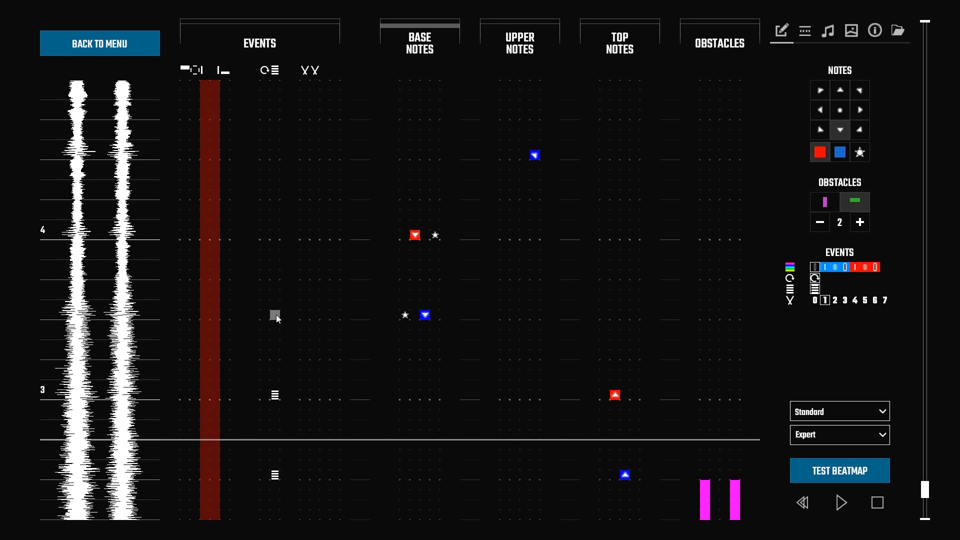
pyautogui.click(277, 237)
pyautogui.click(265, 236)
pyautogui.scroll(-4, 382, 350)
pyautogui.scroll(-1, 390, 353)
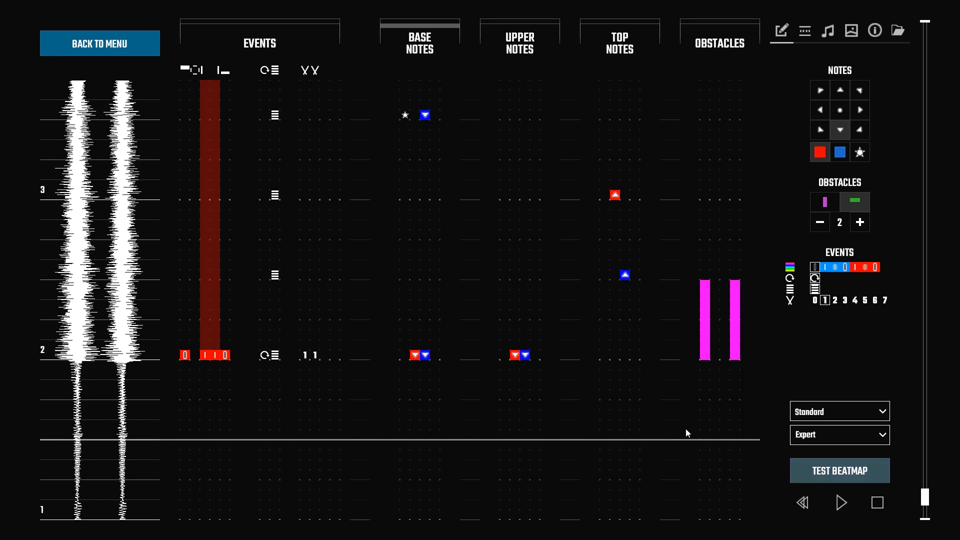
# Test the ring events from just before beat 2 in game and return to the editor
pyautogui.click(840, 465)
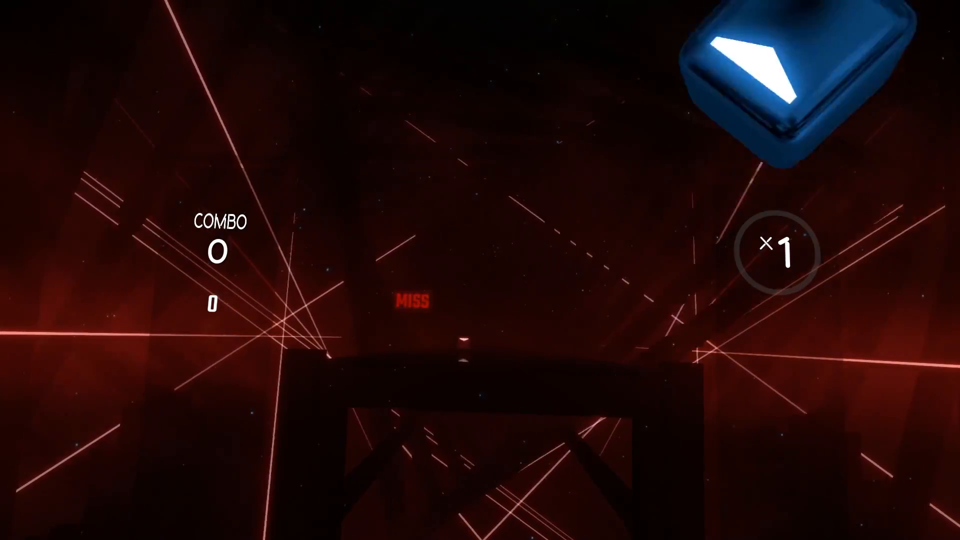
pyautogui.press('Escape')
pyautogui.click(272, 148)
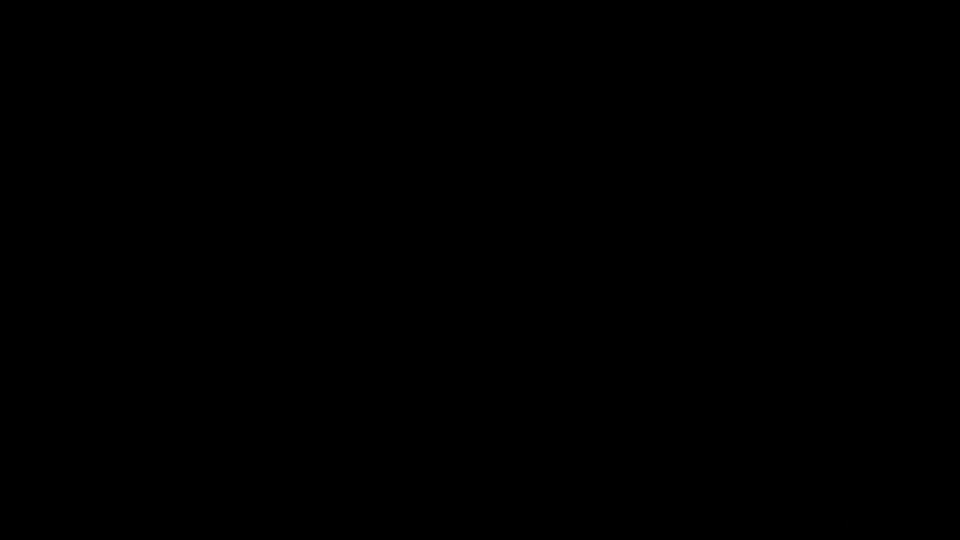
# Place ring rotation events at beats 18 and 18.5, and ring zoom events at beats 19, 19.25, 19.5 and 19.75
pyautogui.scroll(8, 451, 335)
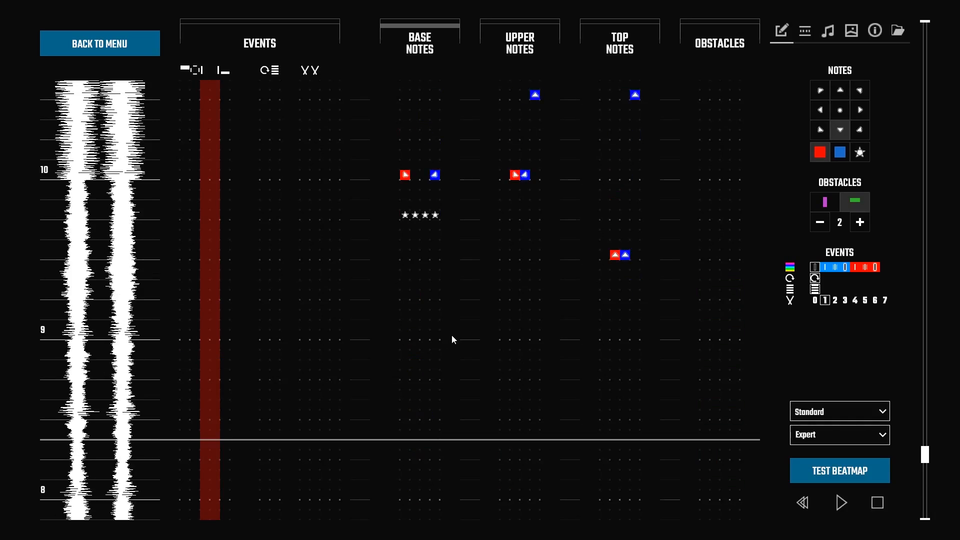
pyautogui.scroll(5, 452, 335)
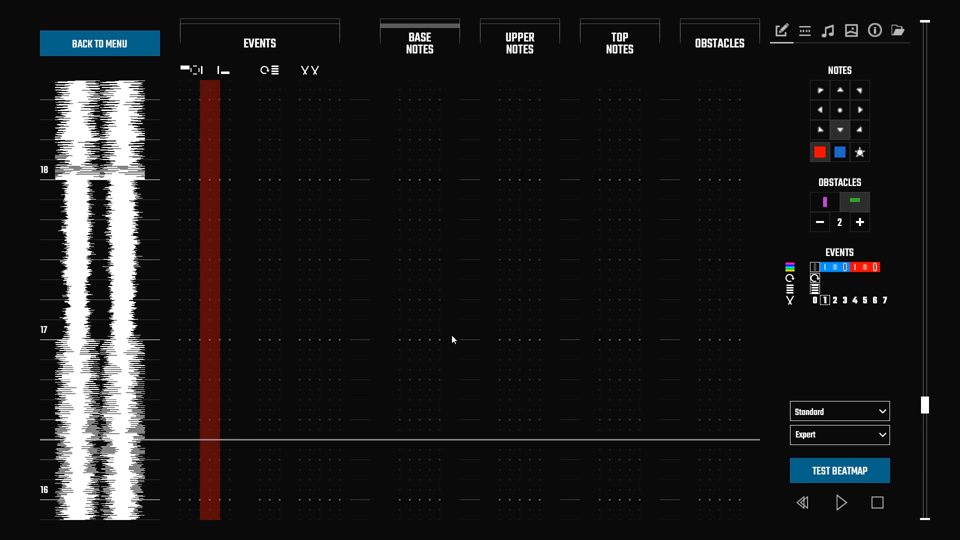
pyautogui.scroll(1, 451, 334)
pyautogui.scroll(-1, 452, 334)
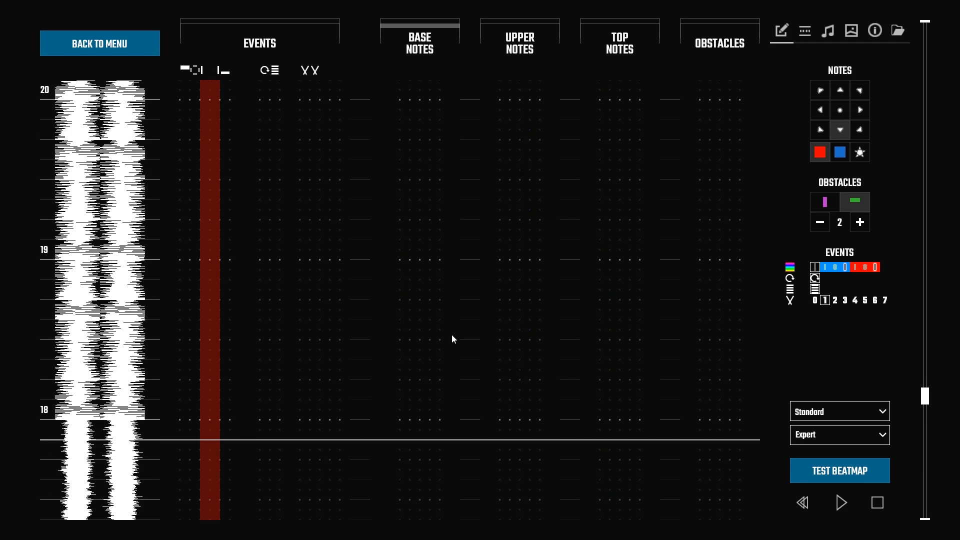
pyautogui.scroll(-1, 592, 334)
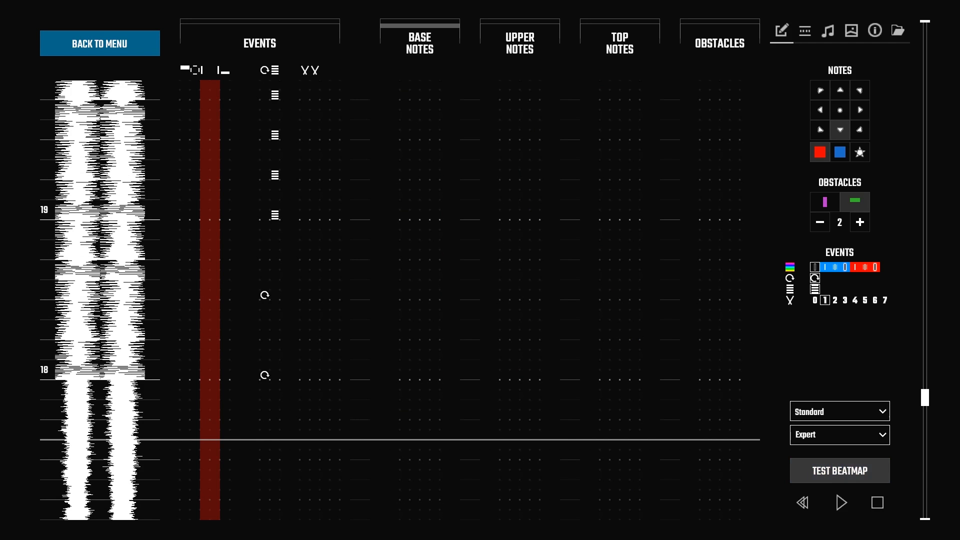
# Test the ring events around beats 18 to 20 in game and return to the editor
pyautogui.click(840, 471)
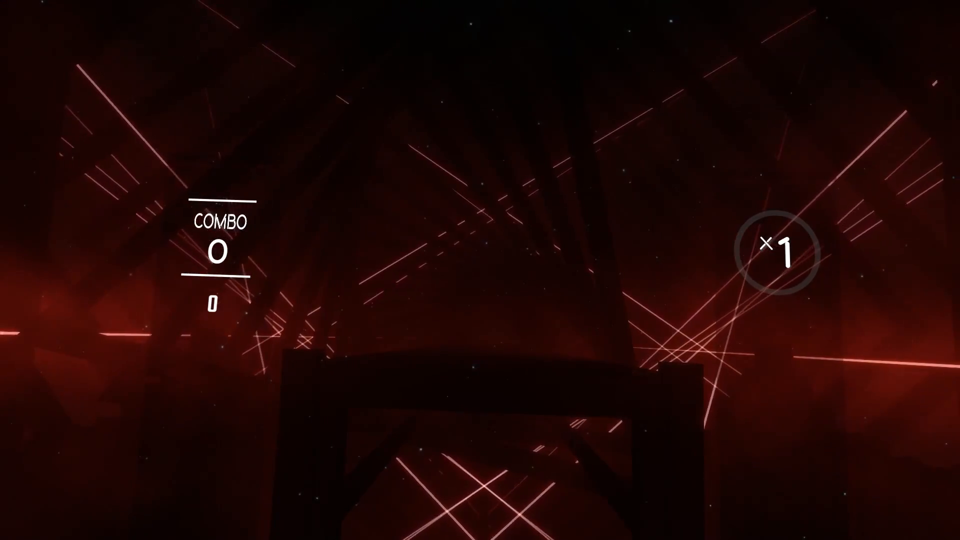
pyautogui.press('Escape')
pyautogui.click(300, 124)
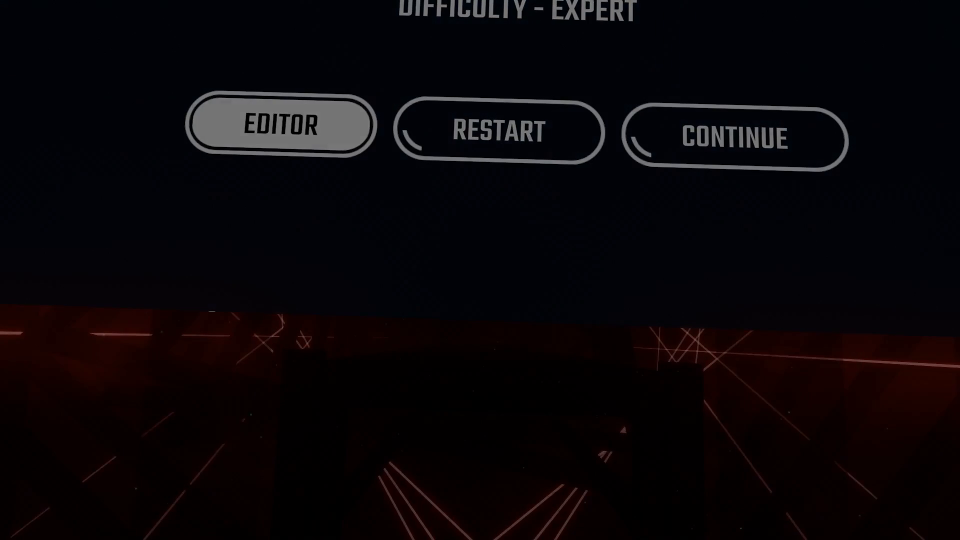
# Remove the ring rotation and ring zoom events between beats 18 and 20
pyautogui.scroll(-15, 336, 311)
pyautogui.scroll(1, 300, 320)
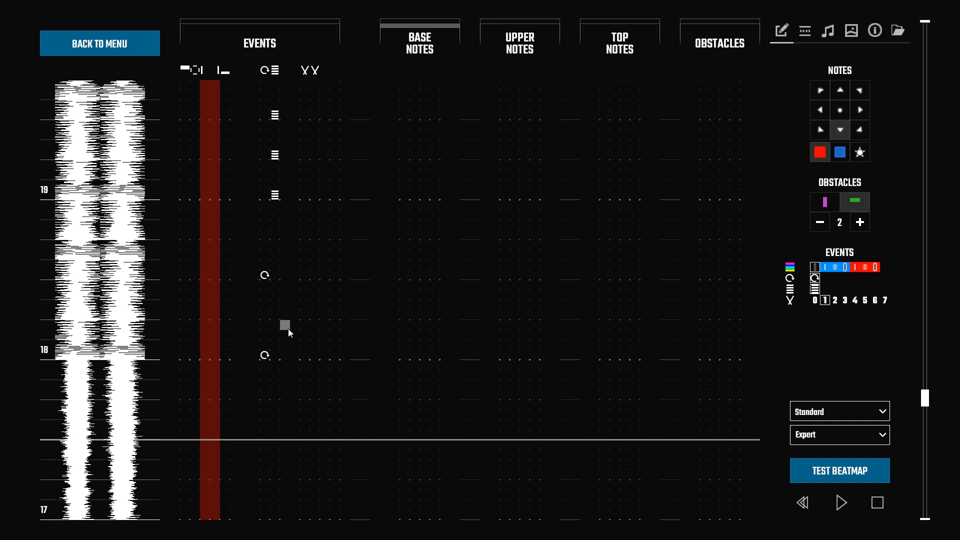
pyautogui.scroll(2, 288, 328)
pyautogui.rightClick(265, 356)
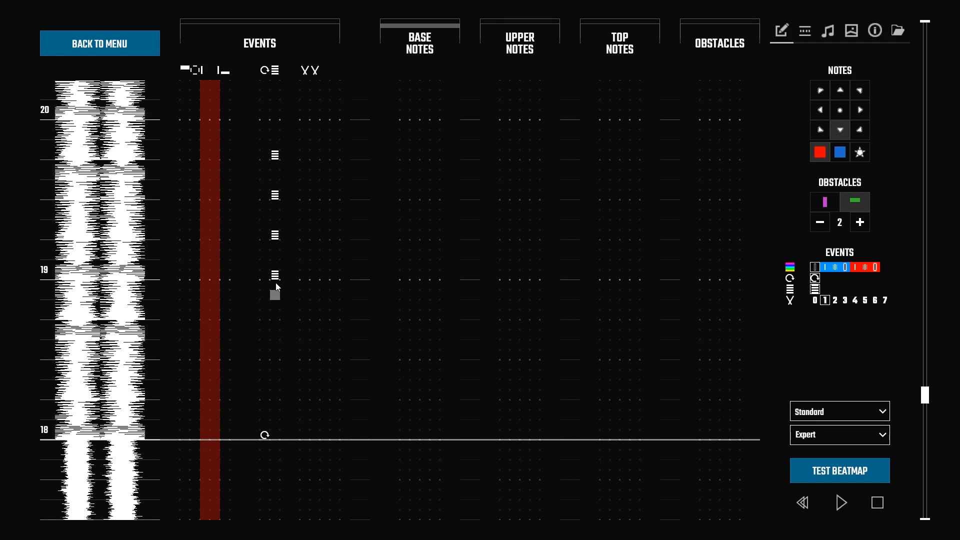
pyautogui.rightClick(277, 155)
pyautogui.rightClick(275, 195)
pyautogui.rightClick(277, 275)
# Replace the ring zoom events at beats 2.5, 3 and 3.5 with ring rotation events
pyautogui.scroll(-10, 288, 419)
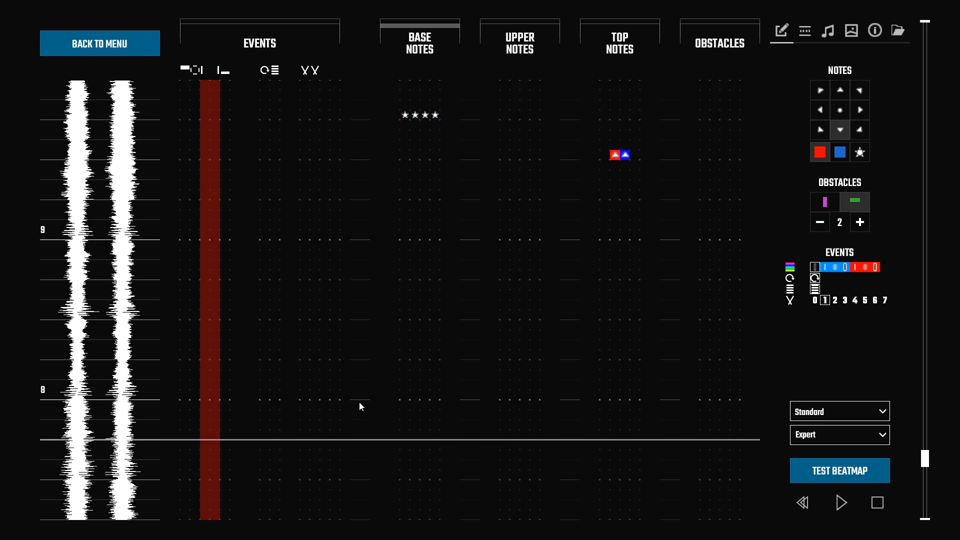
pyautogui.scroll(-6, 362, 412)
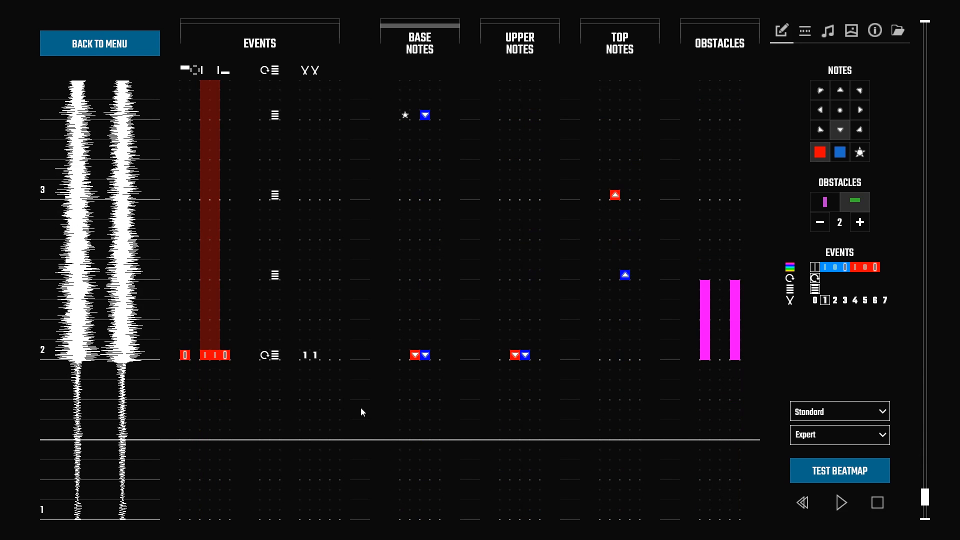
pyautogui.scroll(1, 362, 411)
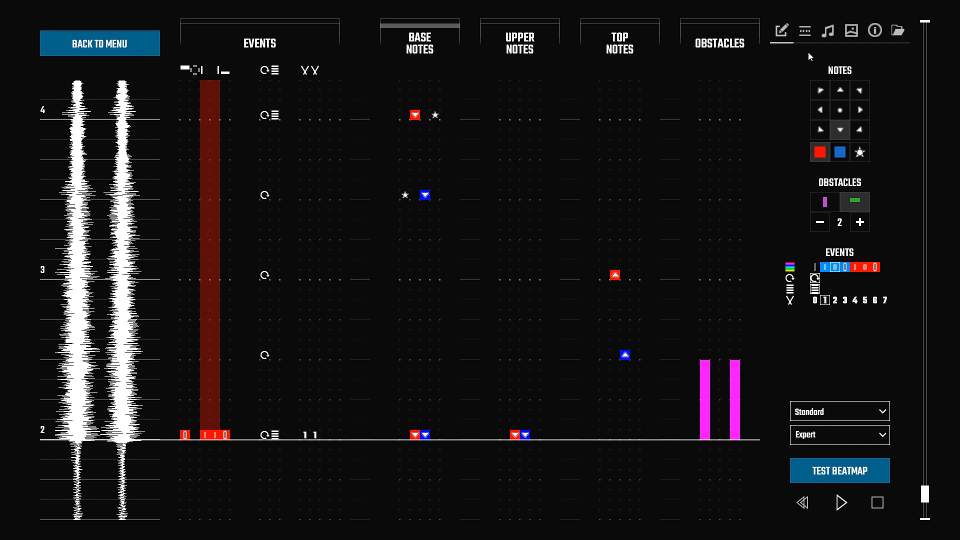
# Fill in the song name Beat Saber, the subname feat. Split82, the song author's name and the level author's handle
pyautogui.click(879, 34)
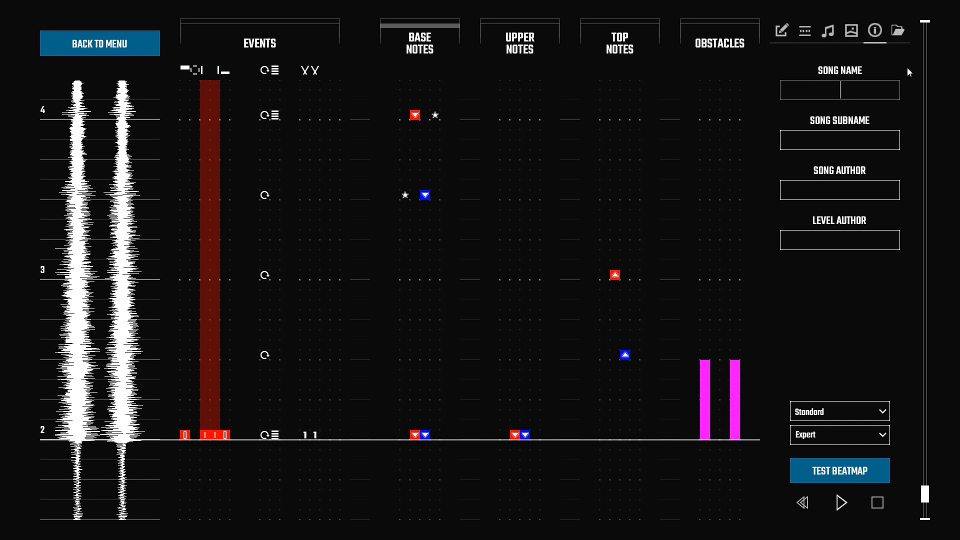
pyautogui.write('Beat Saber')
pyautogui.click(866, 136)
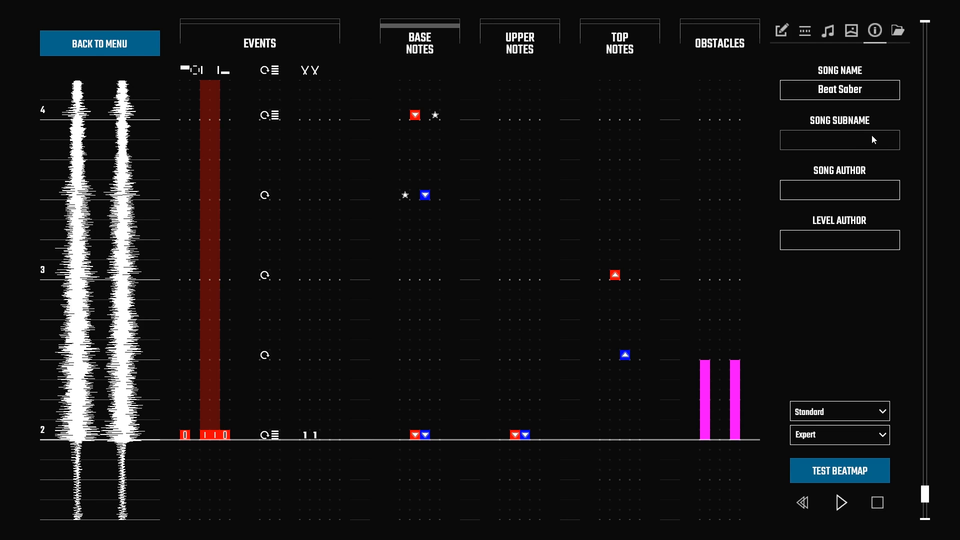
pyautogui.write('feat. Split82')
pyautogui.click(861, 184)
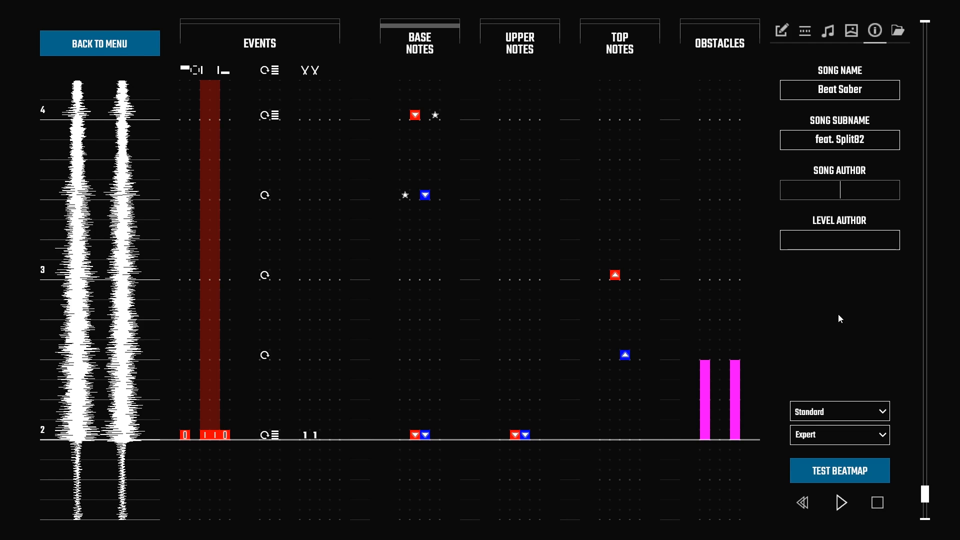
pyautogui.write('Jaroslav Beck')
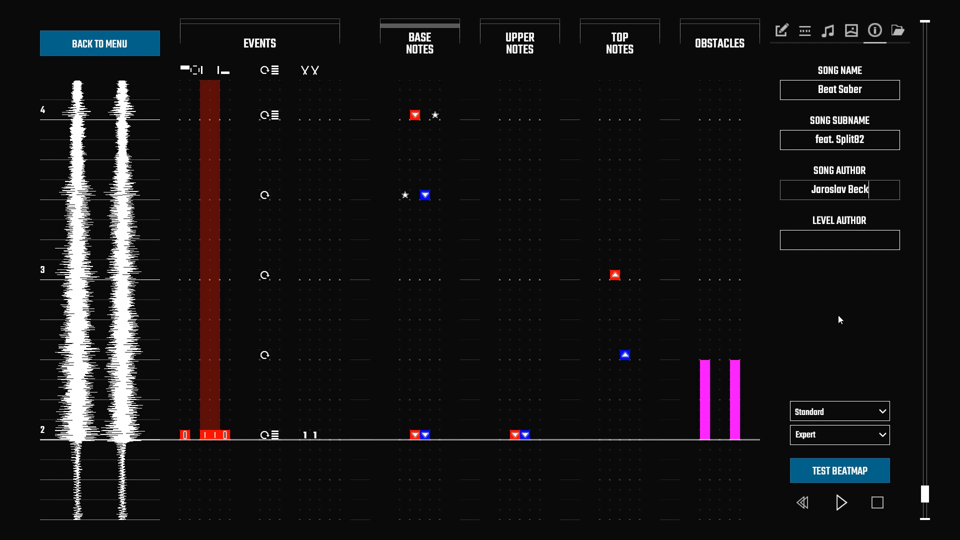
pyautogui.click(843, 235)
pyautogui.write('Megalon2D')
pyautogui.press('Return')
# Import cover.png as the level's cover image and set the environment to KDAEnvironment
pyautogui.click(852, 31)
pyautogui.click(818, 188)
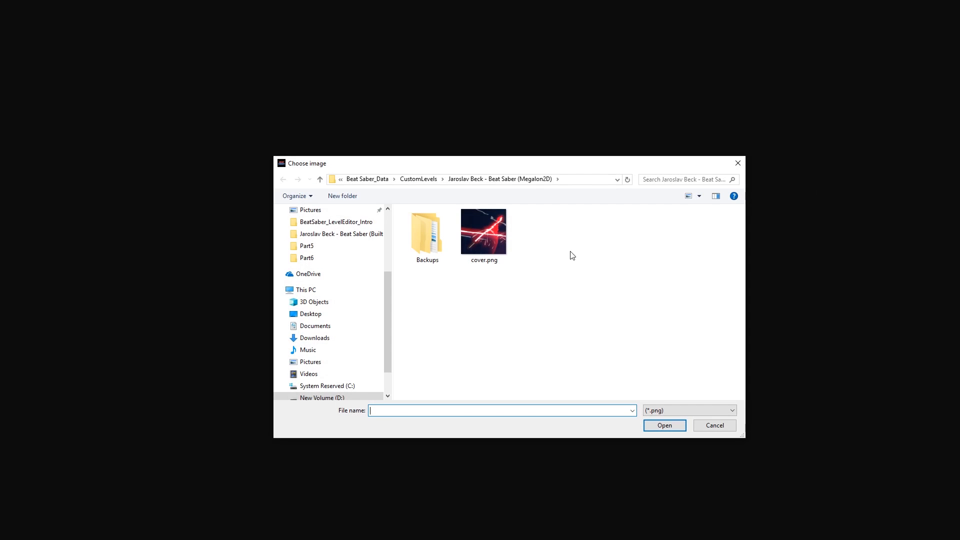
pyautogui.doubleClick(493, 240)
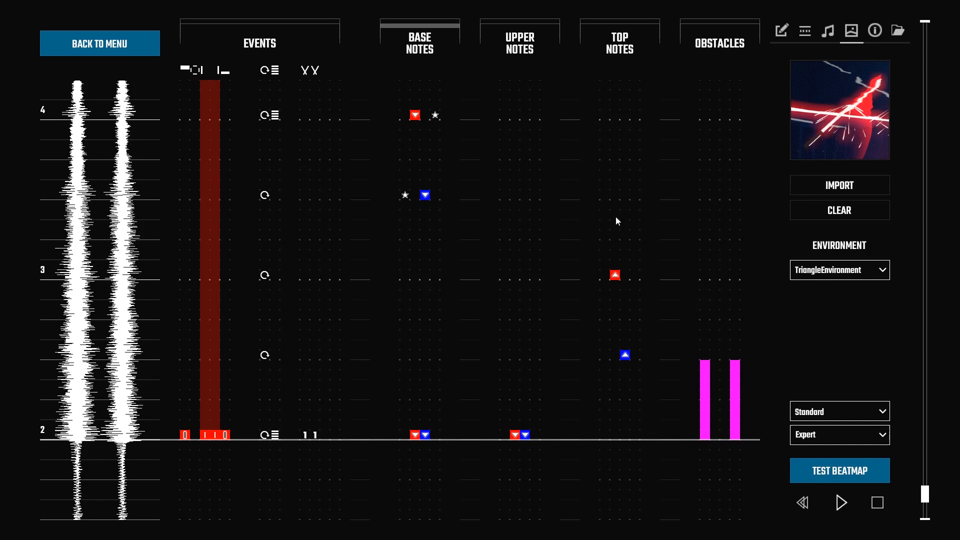
pyautogui.click(853, 276)
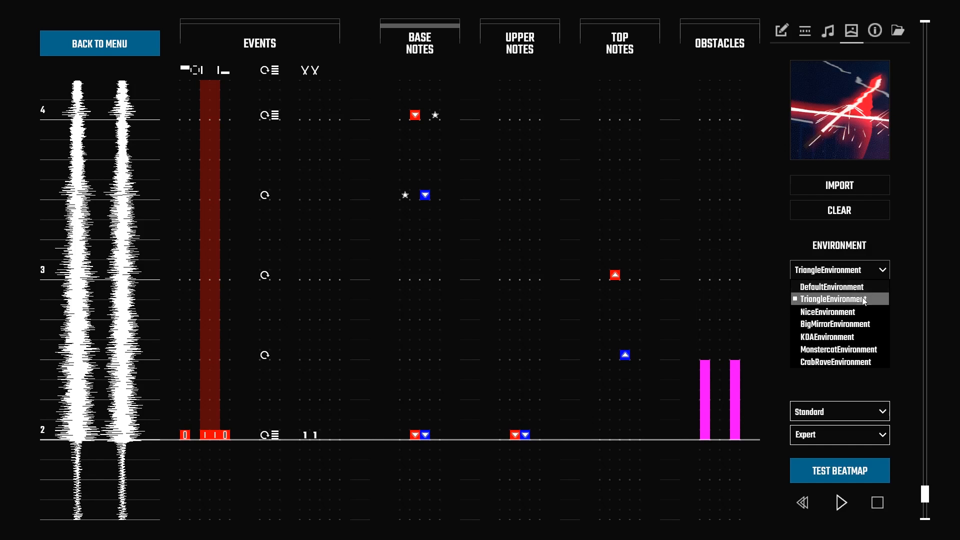
pyautogui.click(867, 335)
# Save the level under its song details with Save As, overwriting the existing level of that name
pyautogui.click(899, 32)
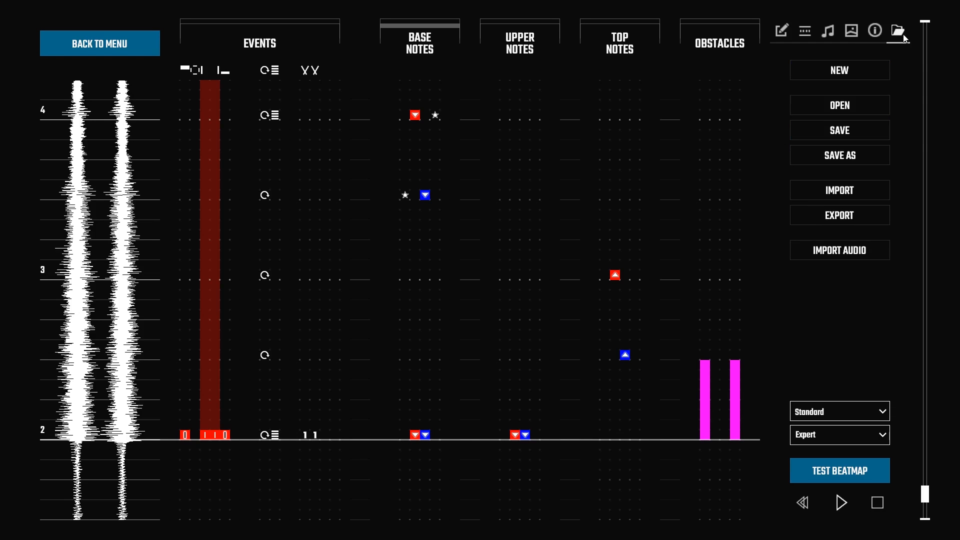
pyautogui.click(879, 156)
pyautogui.click(490, 316)
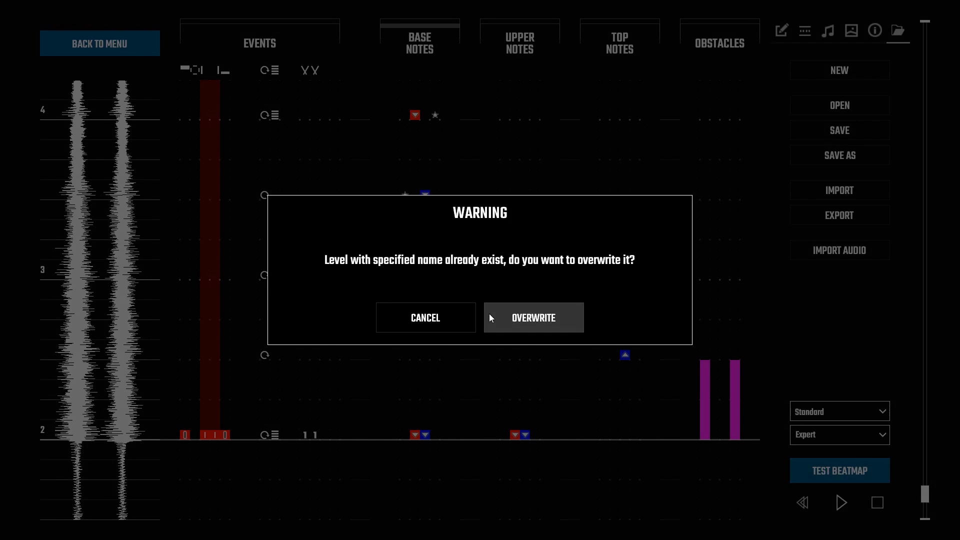
pyautogui.click(497, 315)
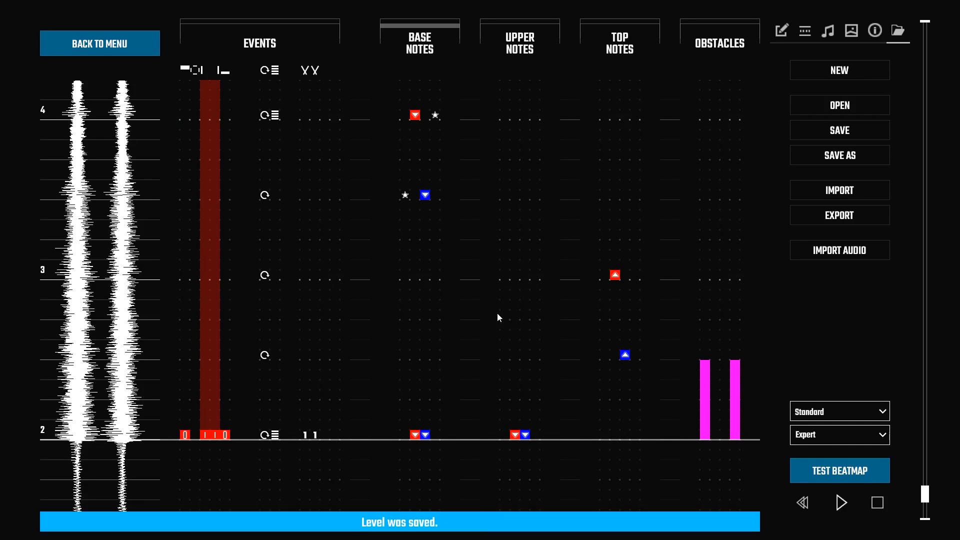
# Export the level with audio included as a .bsl file, replacing the existing export in the level's folder
pyautogui.click(869, 215)
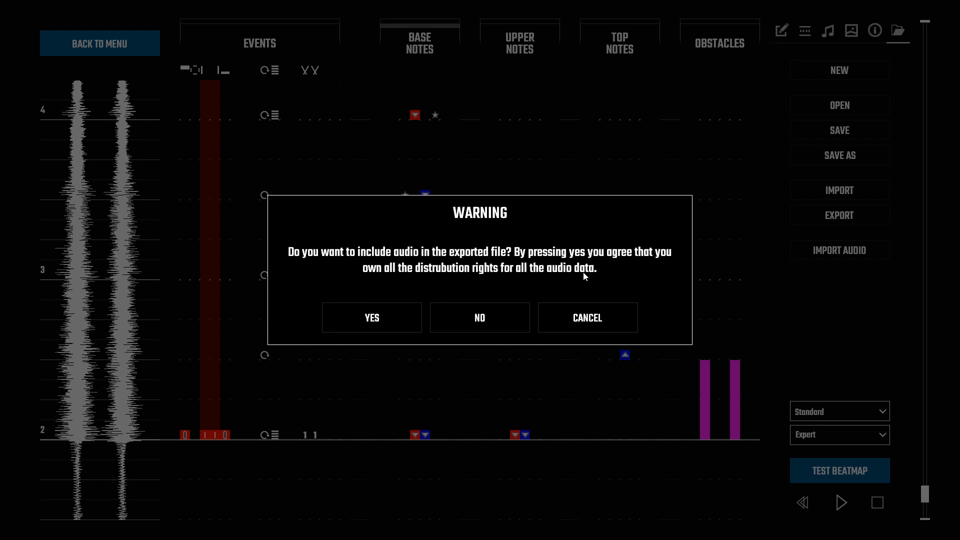
pyautogui.click(392, 317)
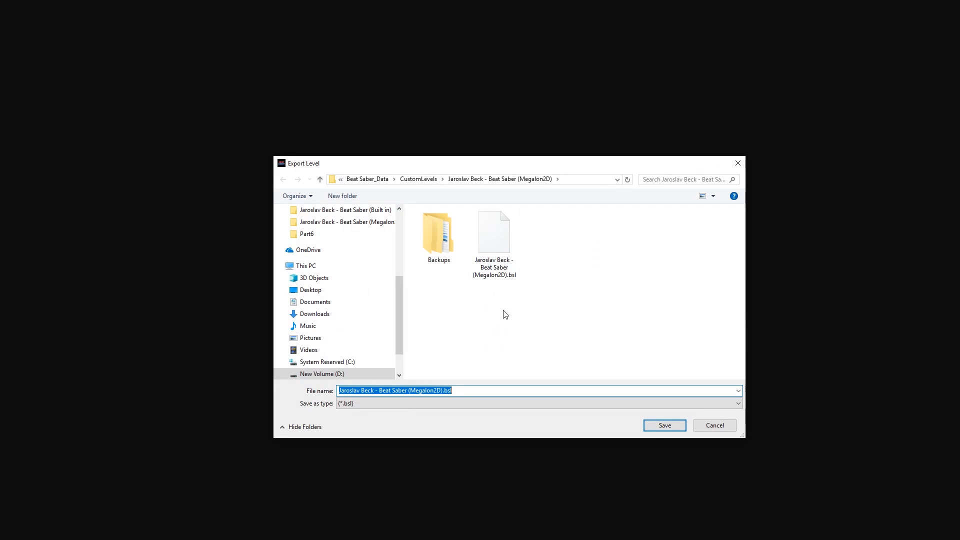
pyautogui.doubleClick(506, 257)
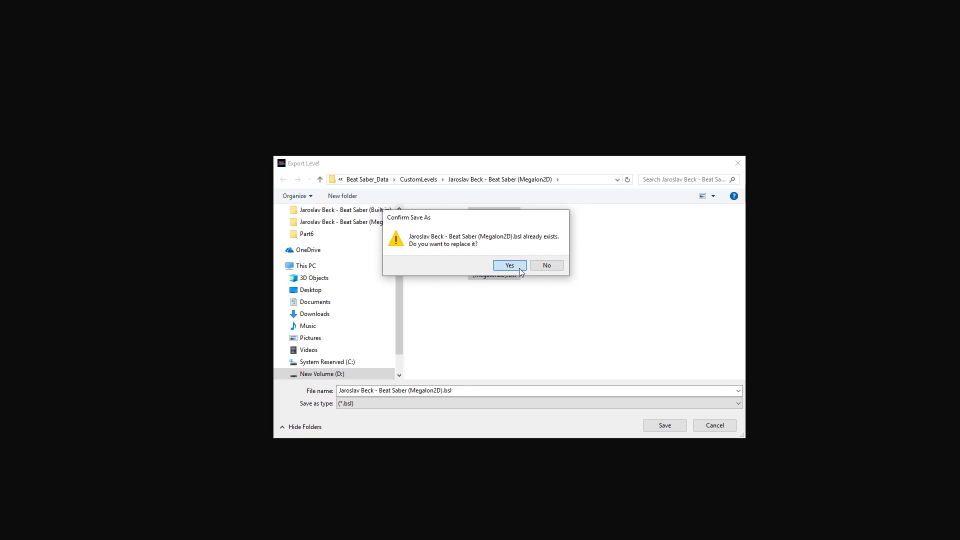
pyautogui.click(520, 270)
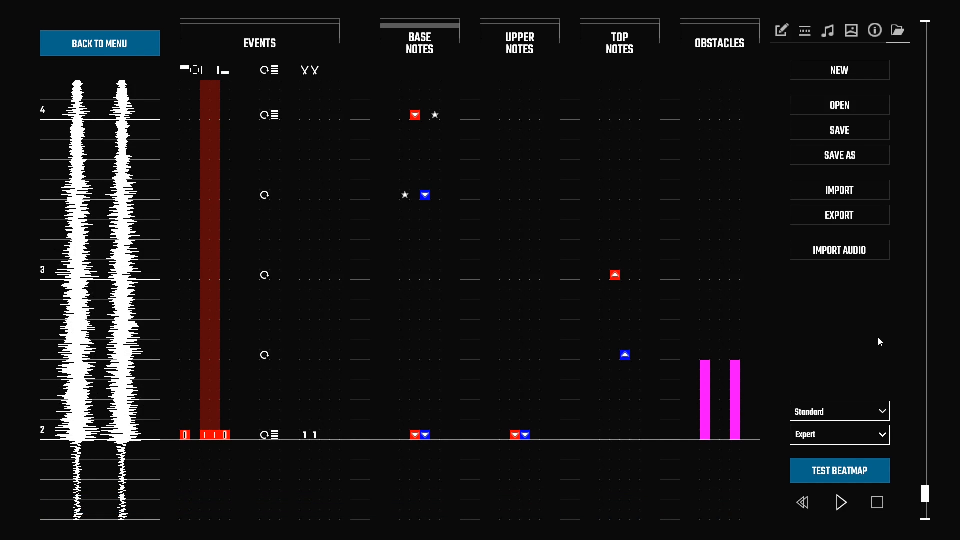
# Open the built-in Beat Saber level from the list of saved levels
pyautogui.click(869, 104)
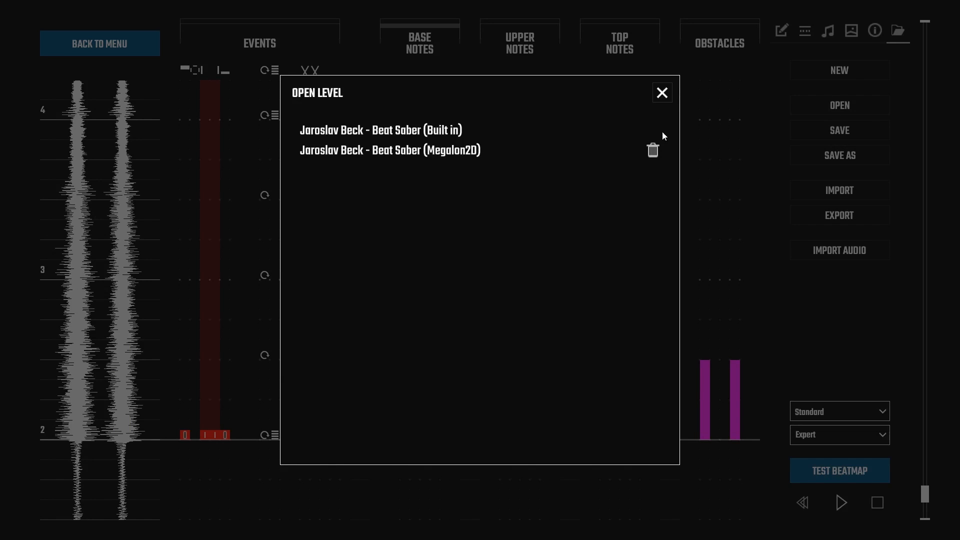
pyautogui.click(490, 130)
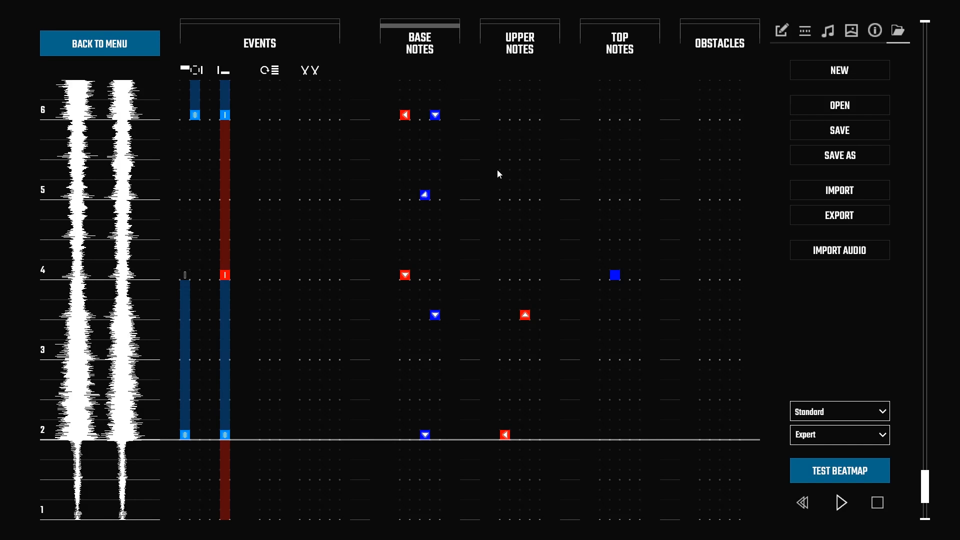
# Look through the Standard Expert beatmap's notes, events and obstacles, and switch the difficulty to Expert+ to examine its layout
pyautogui.scroll(6, 666, 361)
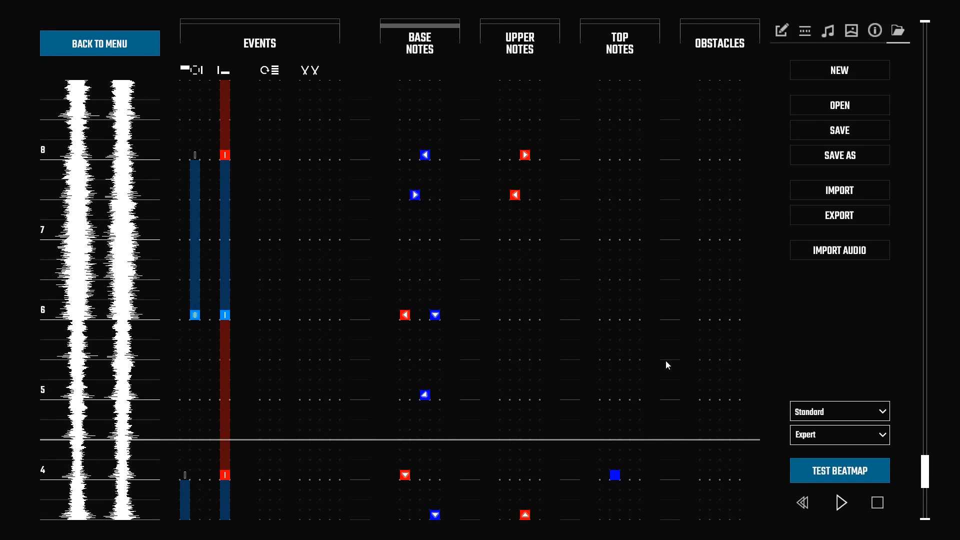
pyautogui.scroll(14, 665, 361)
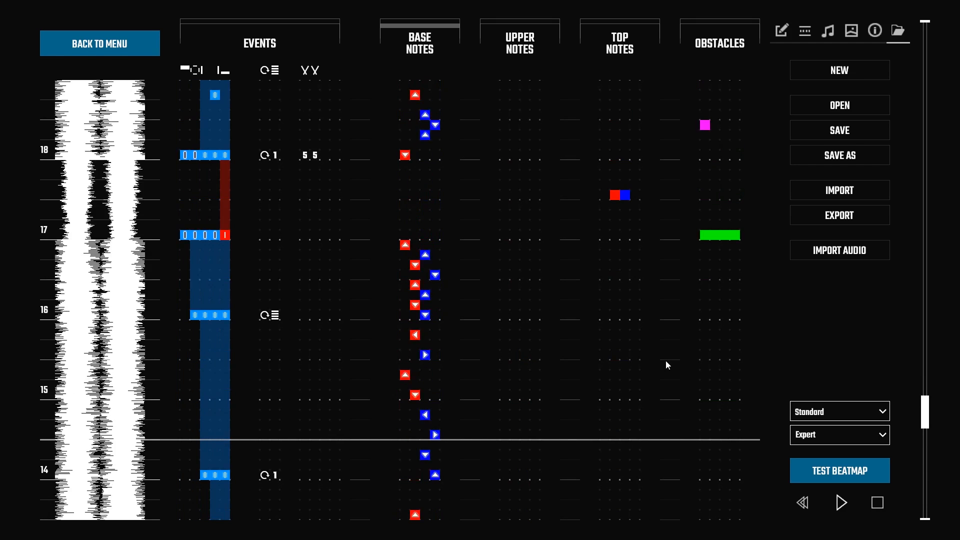
pyautogui.scroll(2, 668, 360)
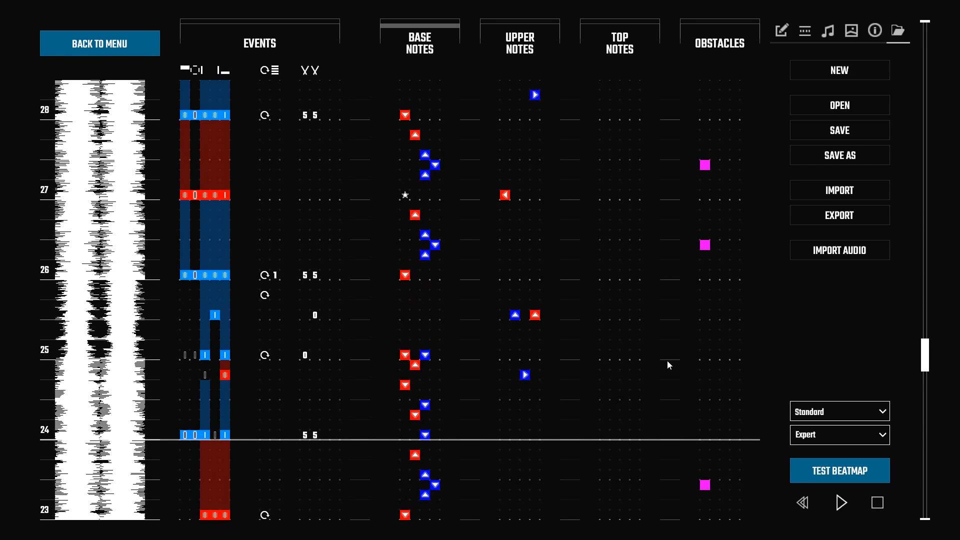
pyautogui.click(843, 433)
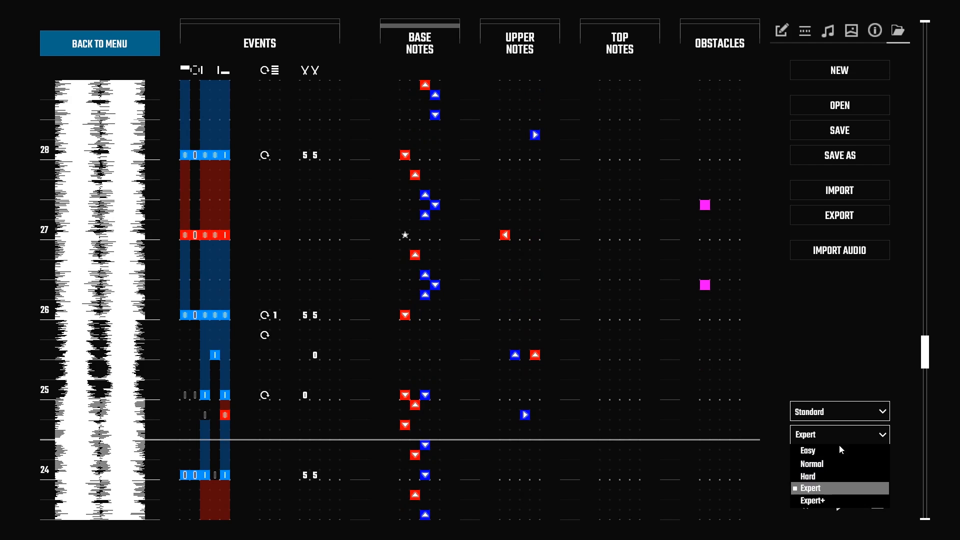
pyautogui.click(832, 505)
pyautogui.scroll(-5, 724, 410)
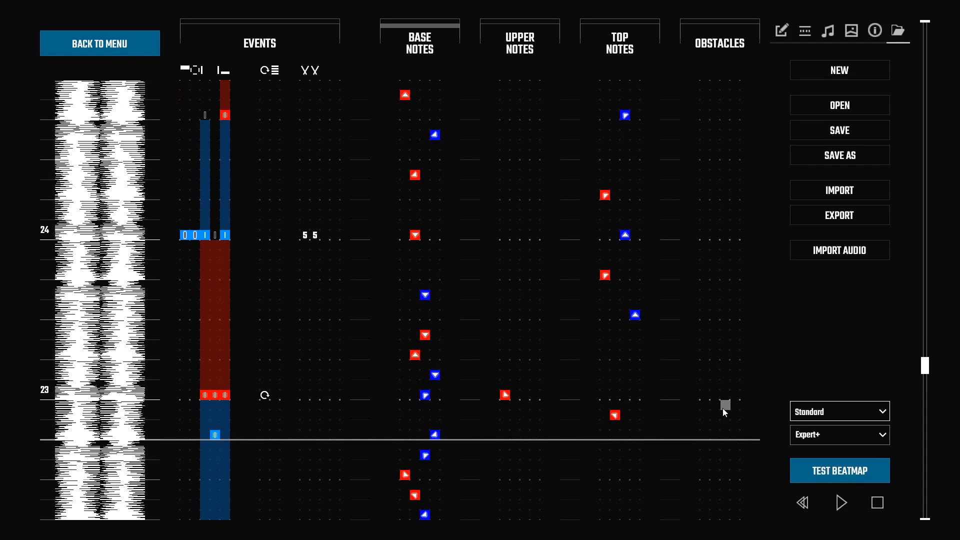
# Switch the beatmap type to One Saber and look through its Expert+ timeline
pyautogui.click(803, 436)
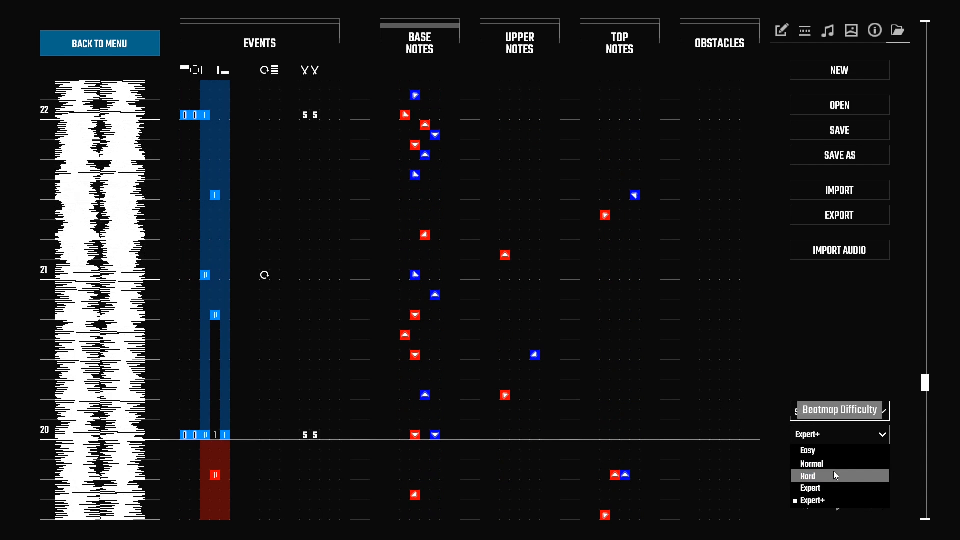
pyautogui.click(836, 413)
pyautogui.click(838, 415)
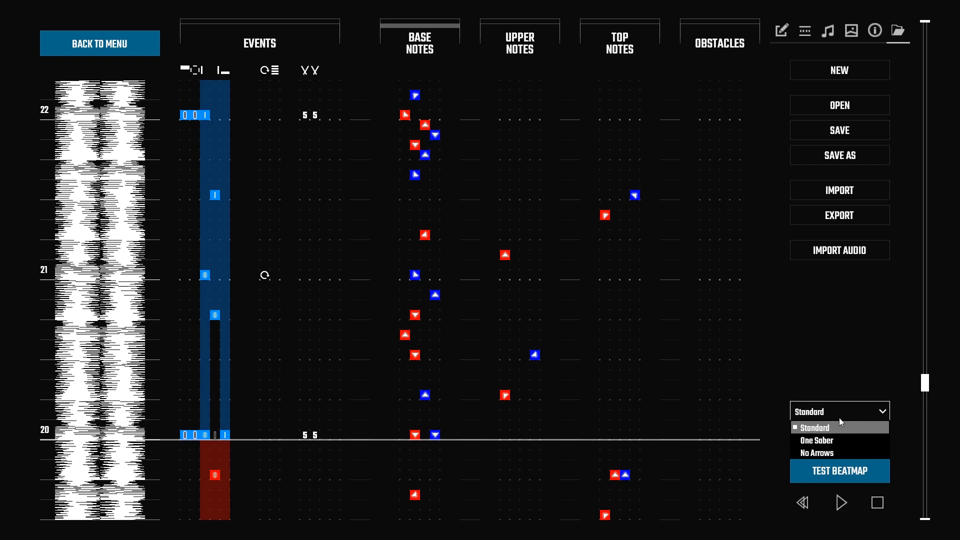
pyautogui.click(852, 443)
pyautogui.scroll(-10, 626, 411)
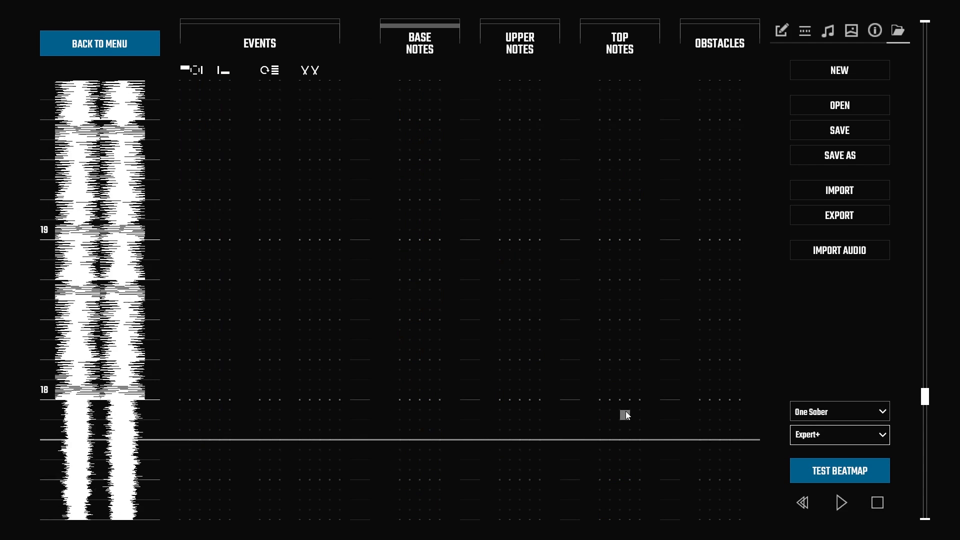
pyautogui.scroll(9, 673, 408)
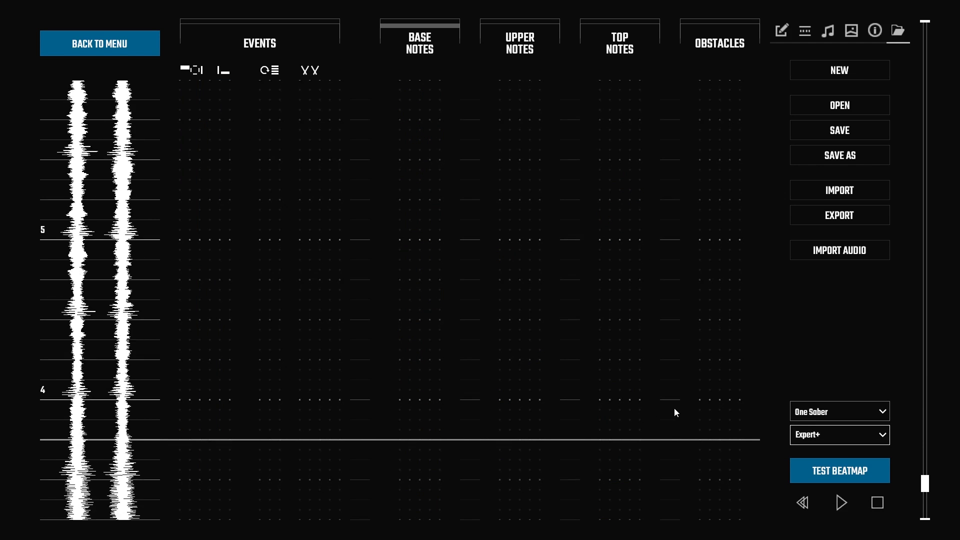
# Set the One Saber difficulty to Expert and look through its notes and lighting events
pyautogui.click(811, 440)
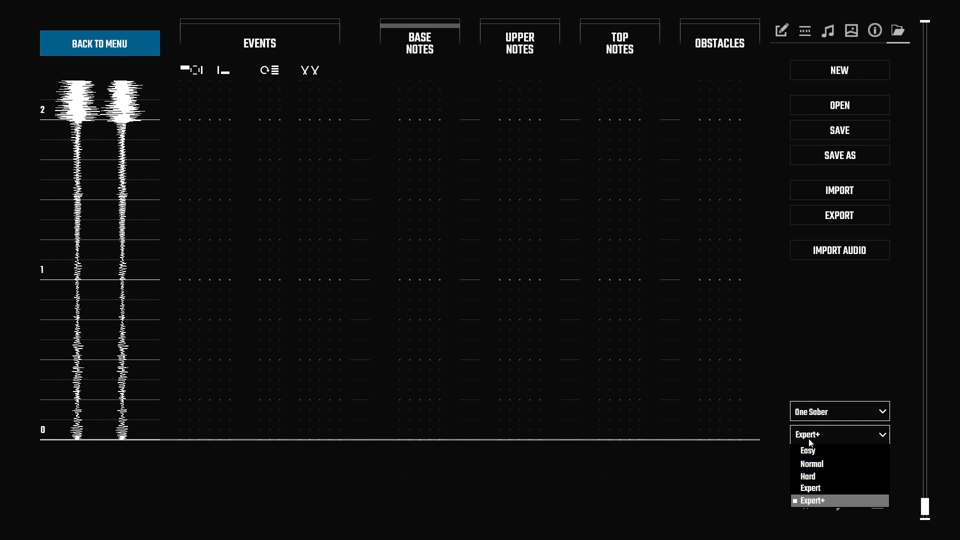
pyautogui.click(813, 488)
pyautogui.scroll(-3, 647, 397)
pyautogui.scroll(-7, 648, 397)
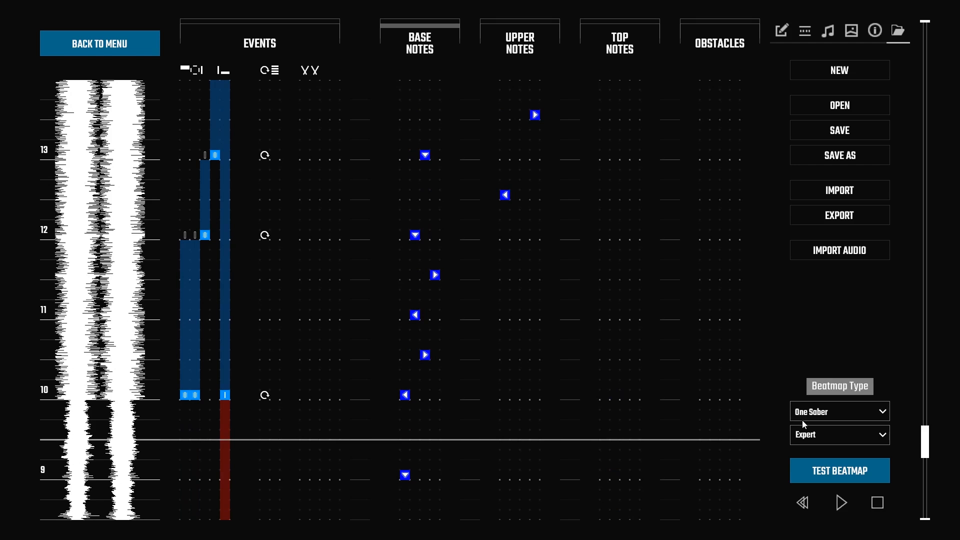
# Check the One Saber beatmap at Normal difficulty and switch back to Expert
pyautogui.click(821, 433)
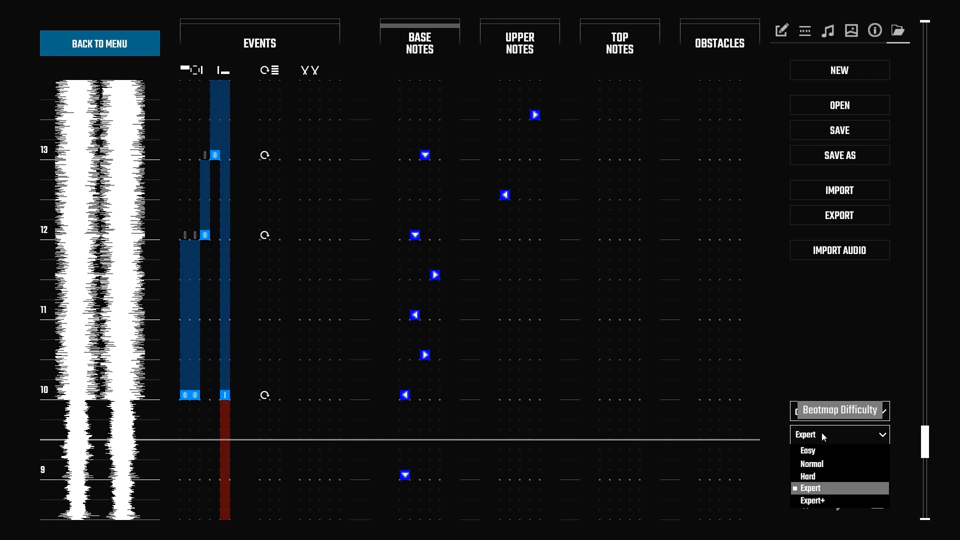
pyautogui.click(820, 463)
pyautogui.scroll(-2, 671, 416)
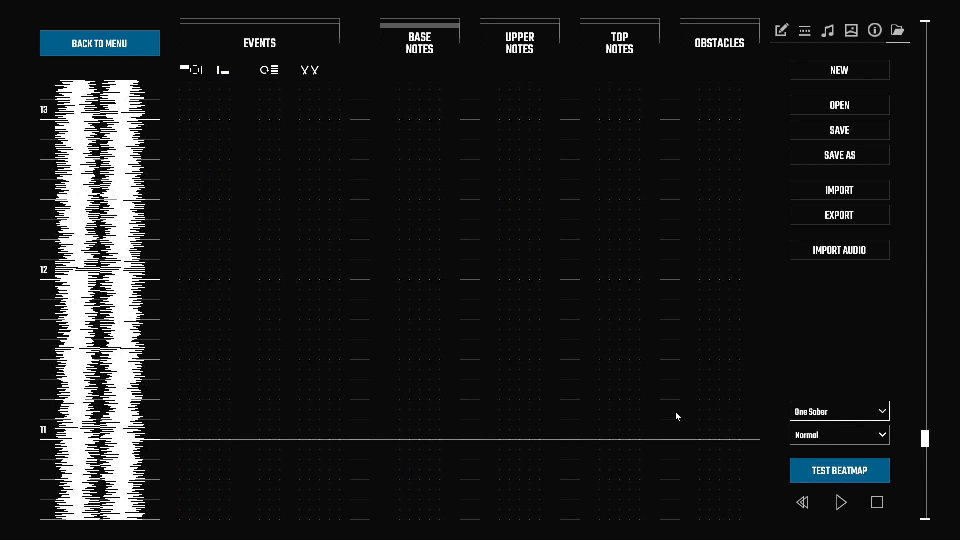
pyautogui.click(820, 439)
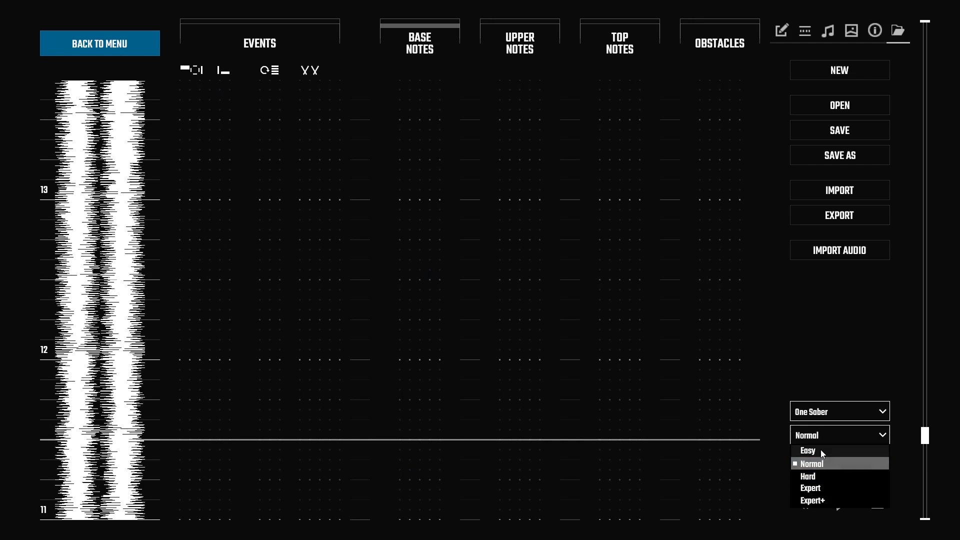
pyautogui.click(824, 486)
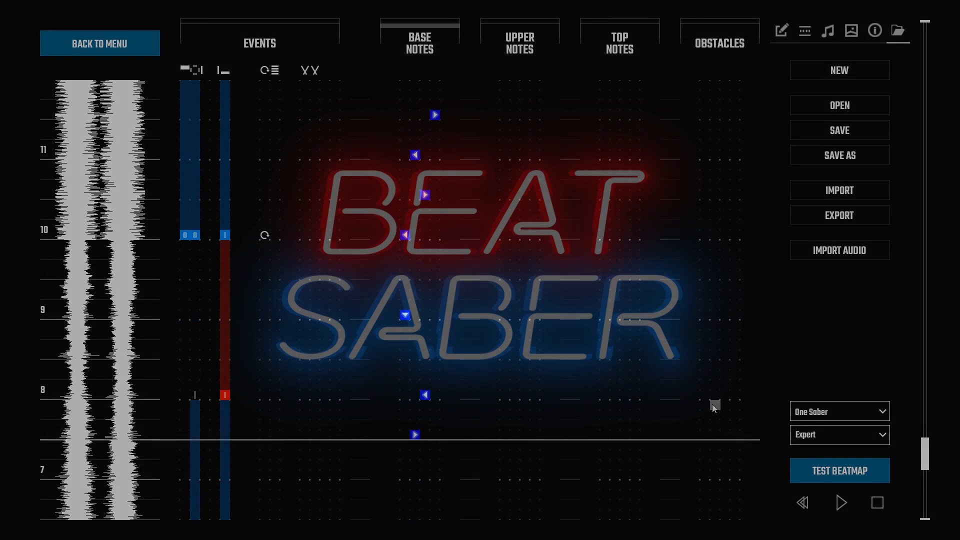